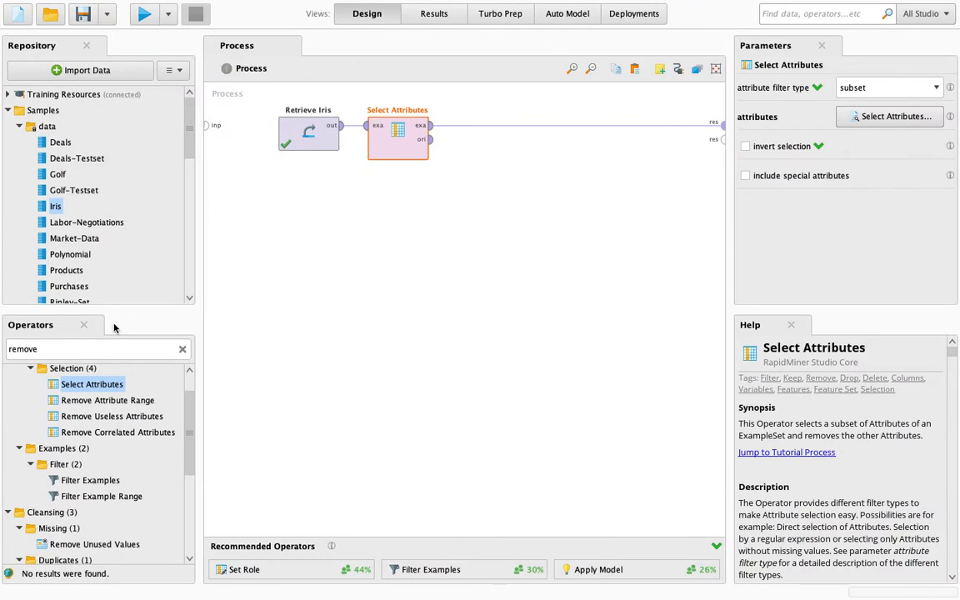
# Find the Remove Duplicates operator by searching for duplicate and insert it between Select Attributes and the process result.
pyautogui.doubleClick(98, 349)
pyautogui.press('BackSpace')
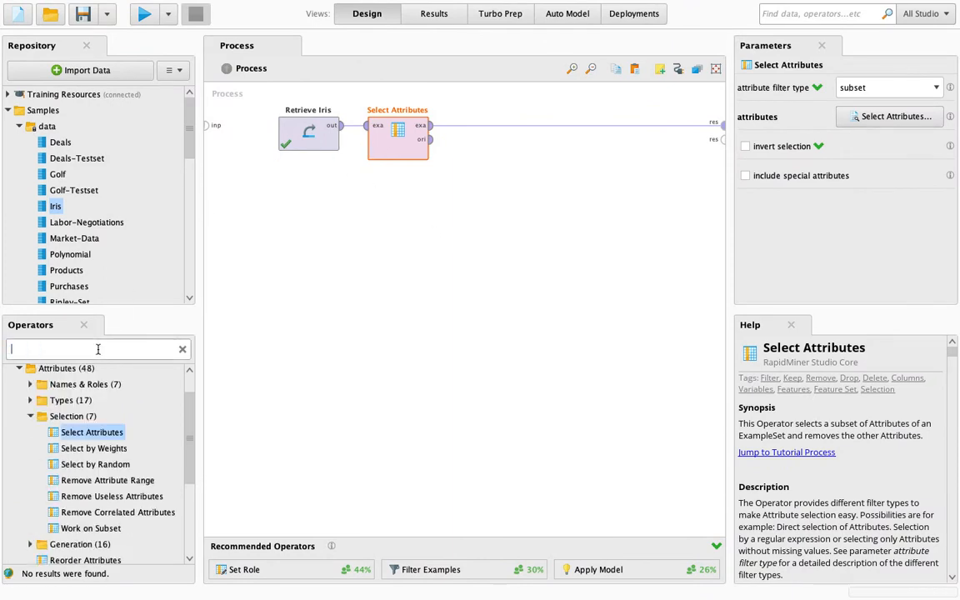
pyautogui.write('duplicate')
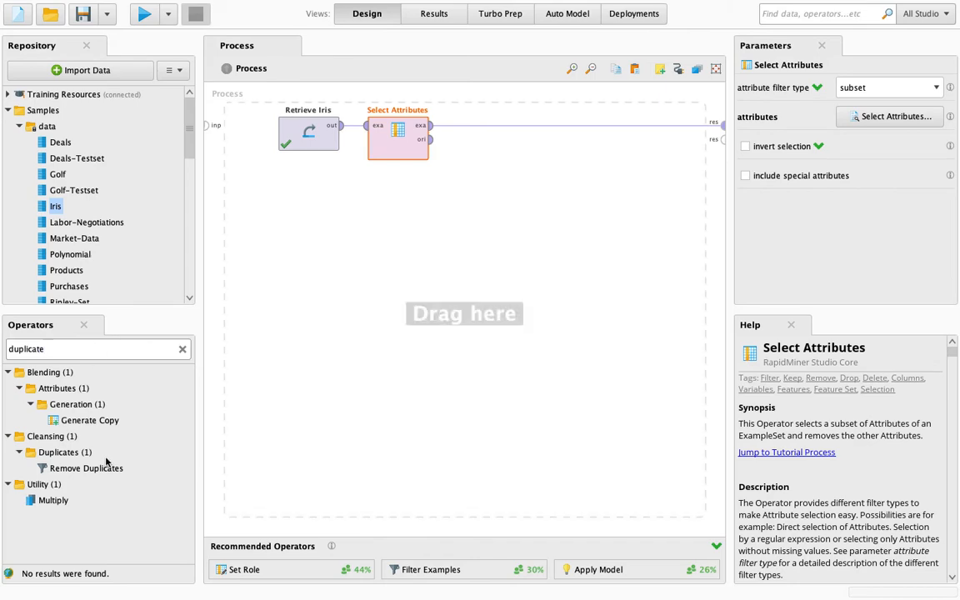
pyautogui.moveTo(92, 468); pyautogui.dragTo(528, 130)
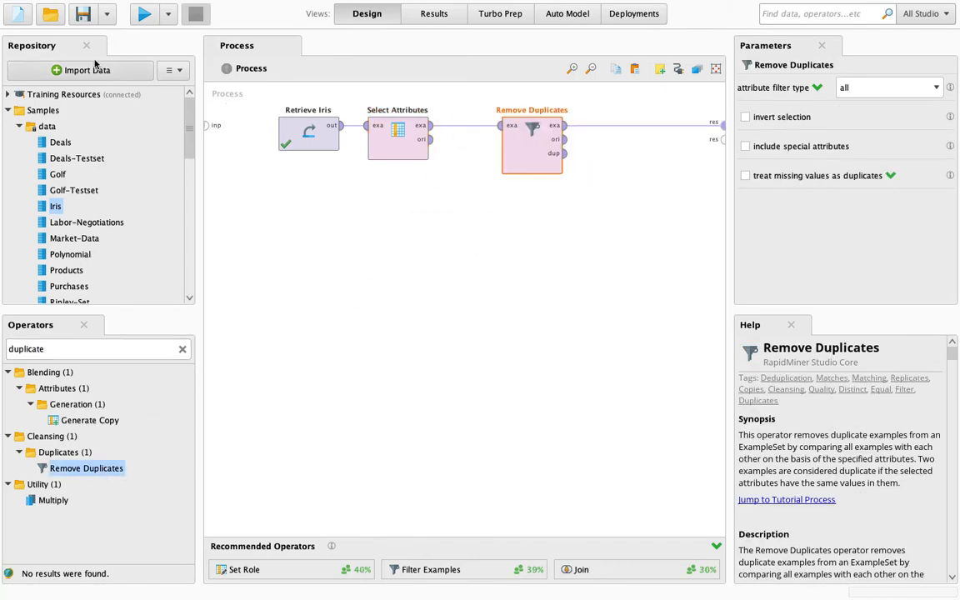
# Run the process to view the deduplicated data, then return to the design and move Remove Duplicates closer to Select Attributes.
pyautogui.click(143, 14)
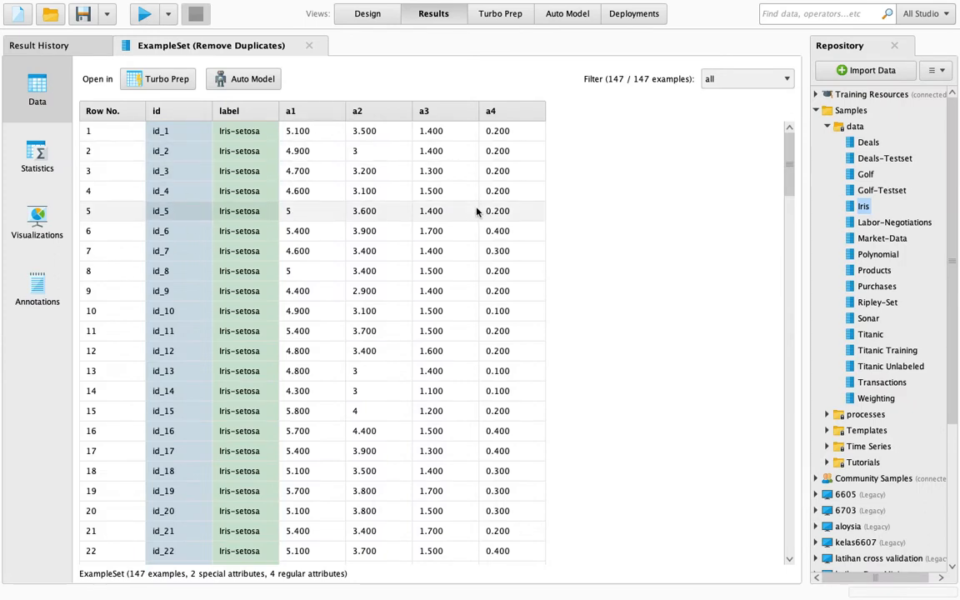
pyautogui.click(364, 14)
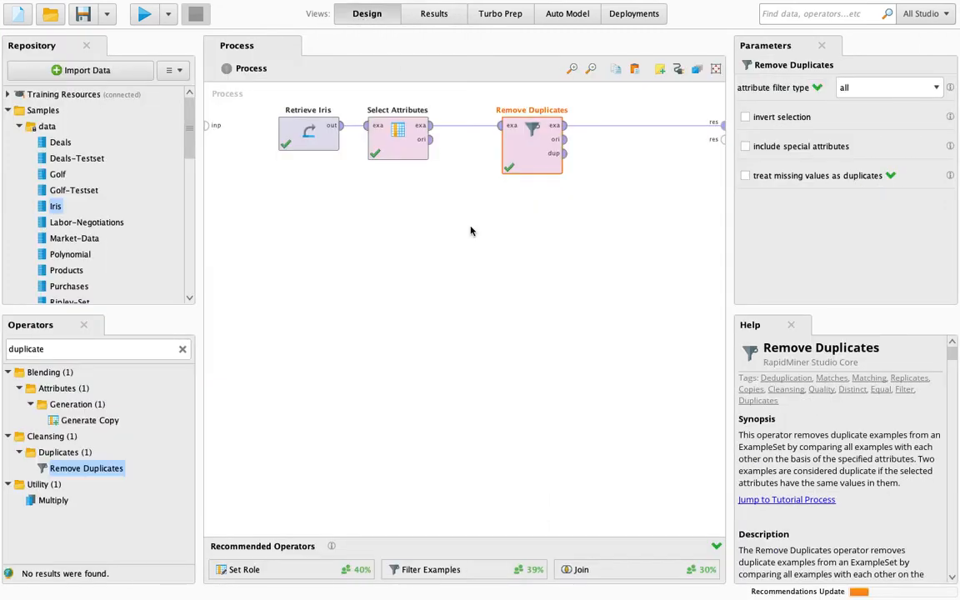
pyautogui.moveTo(534, 162); pyautogui.dragTo(488, 161)
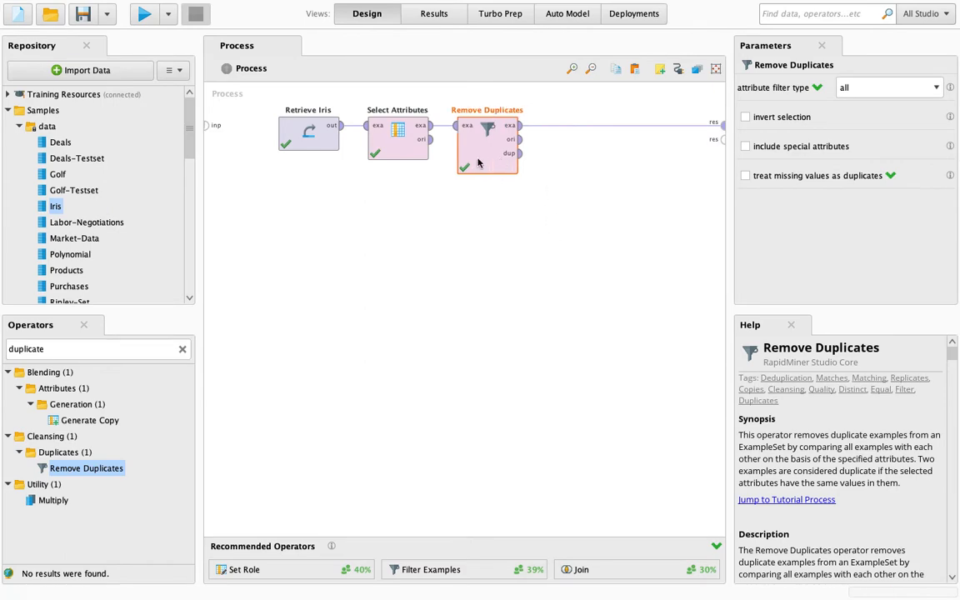
# Find the Split Data operator and insert it into the connection after Remove Duplicates.
pyautogui.doubleClick(121, 350)
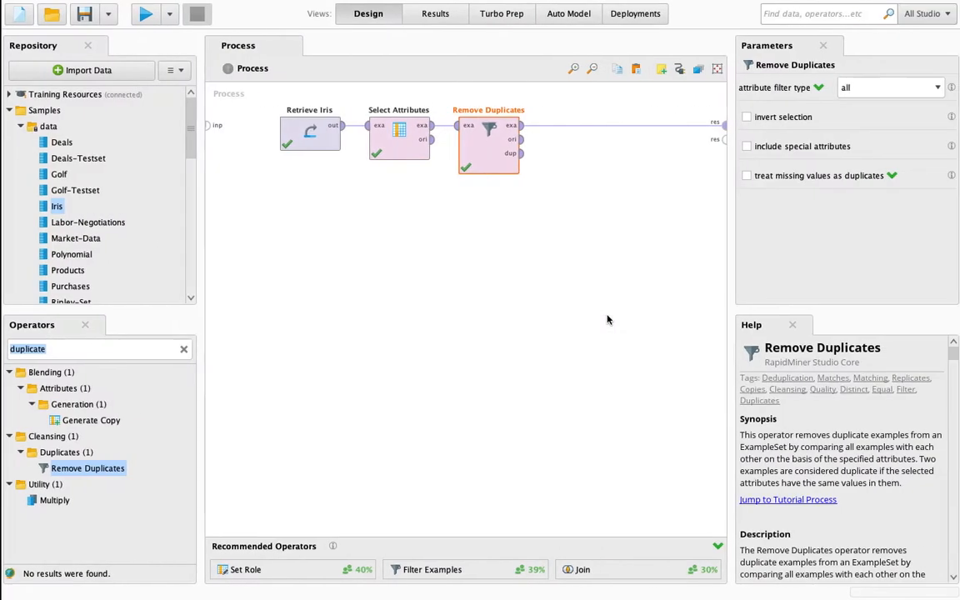
pyautogui.write('split datas')
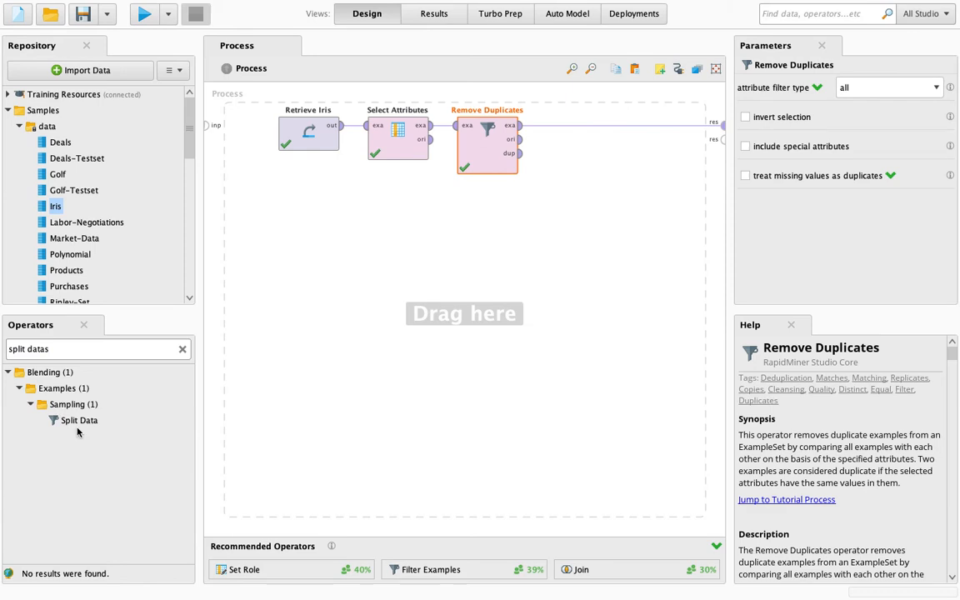
pyautogui.moveTo(78, 425); pyautogui.dragTo(577, 134)
# Define two partitions for Split Data with ratios 0.7 and 0.3.
pyautogui.click(852, 89)
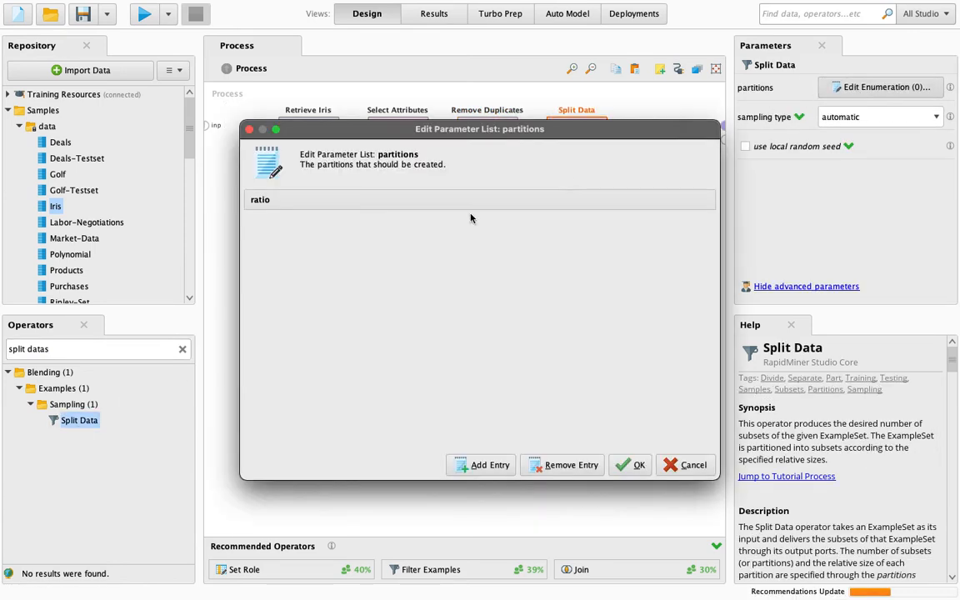
pyautogui.click(491, 466)
pyautogui.write('0.')
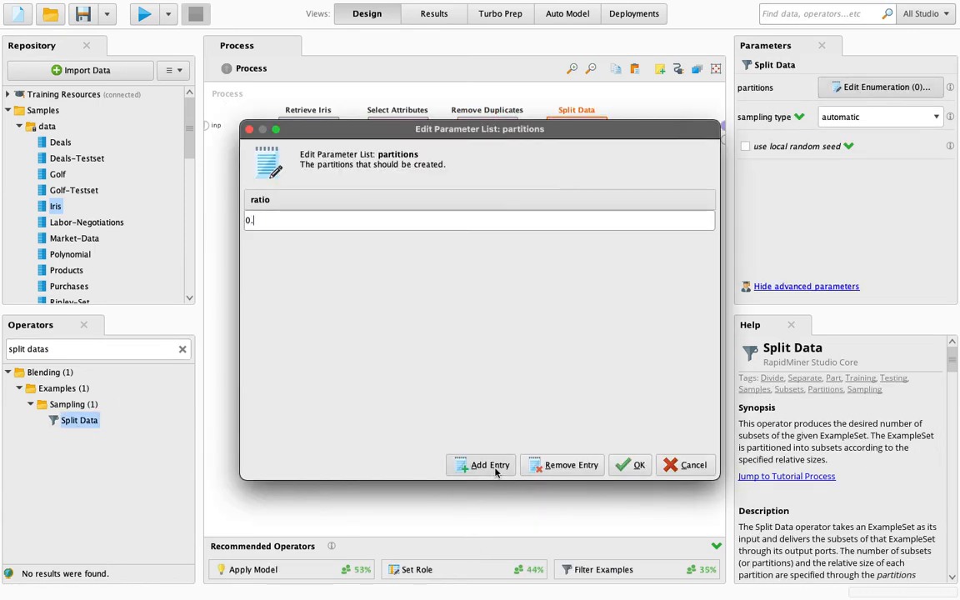
pyautogui.write('7')
pyautogui.click(490, 467)
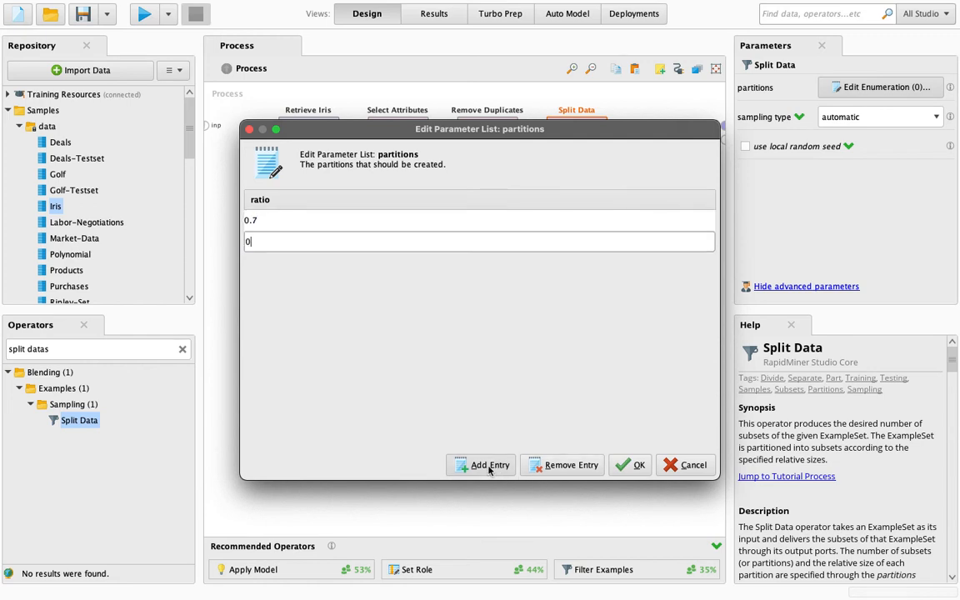
pyautogui.write('0.3')
pyautogui.click(631, 465)
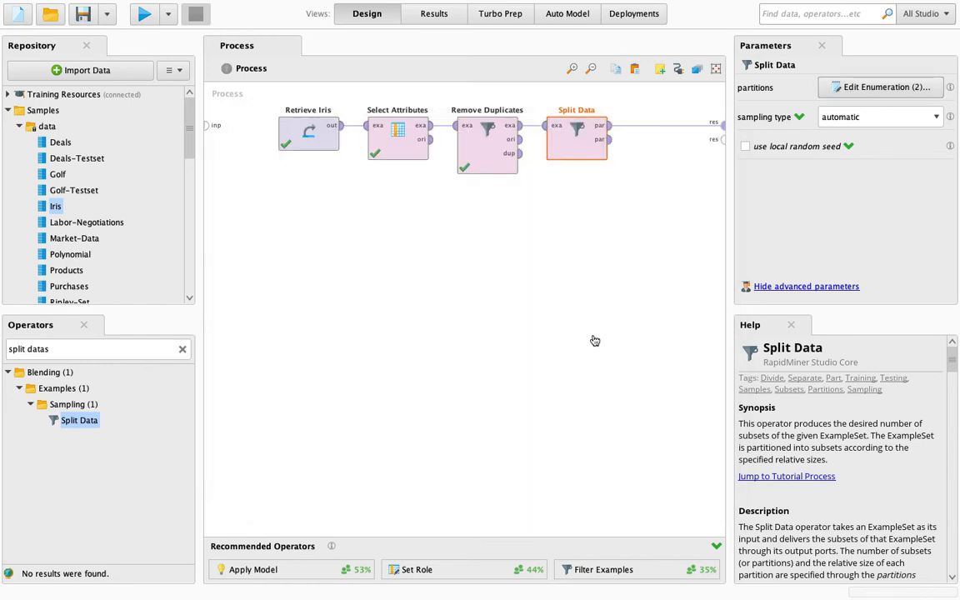
# Search the operators for neural.
pyautogui.click(83, 348)
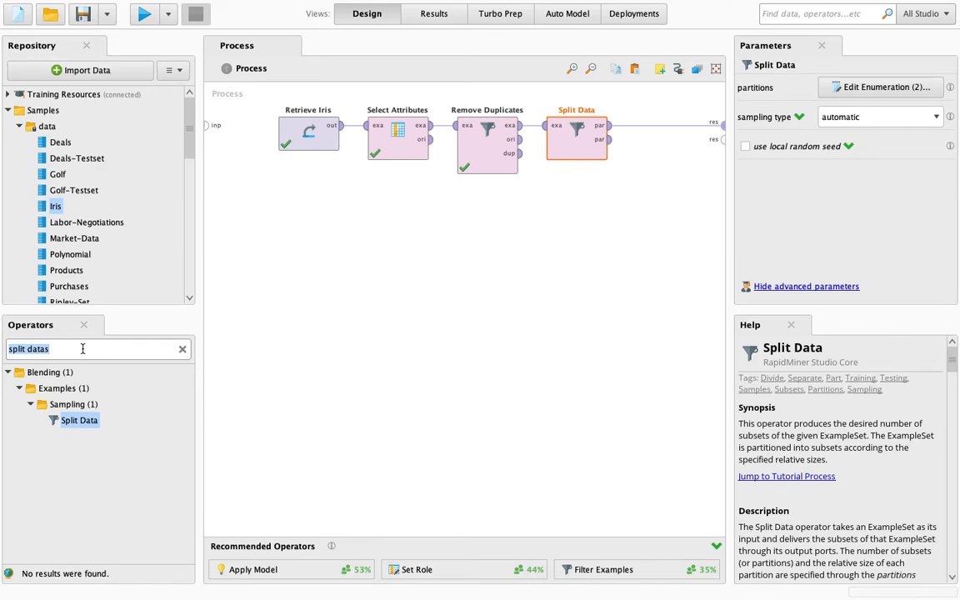
pyautogui.write('neural')
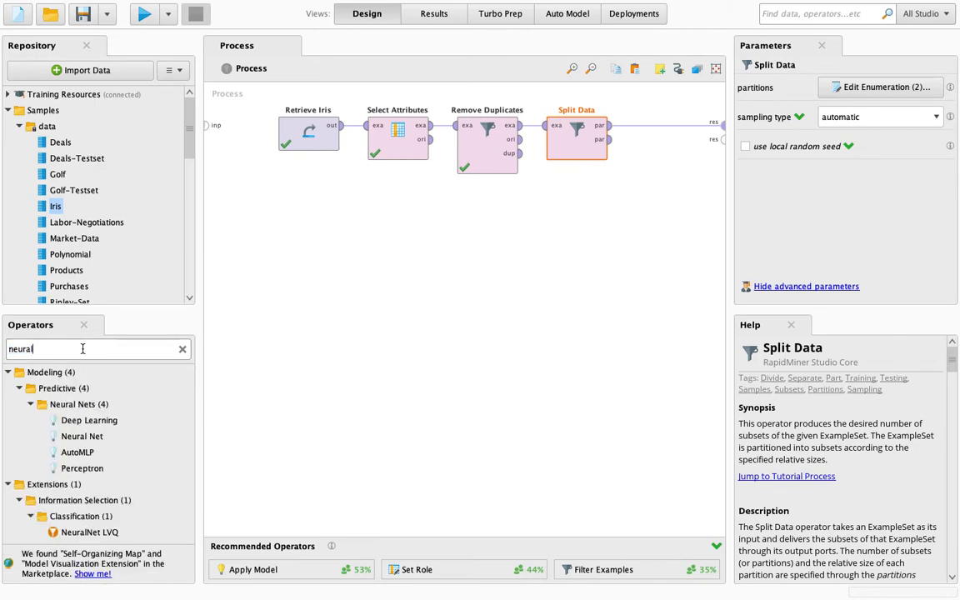
pyautogui.moveTo(86, 444); pyautogui.dragTo(651, 209)
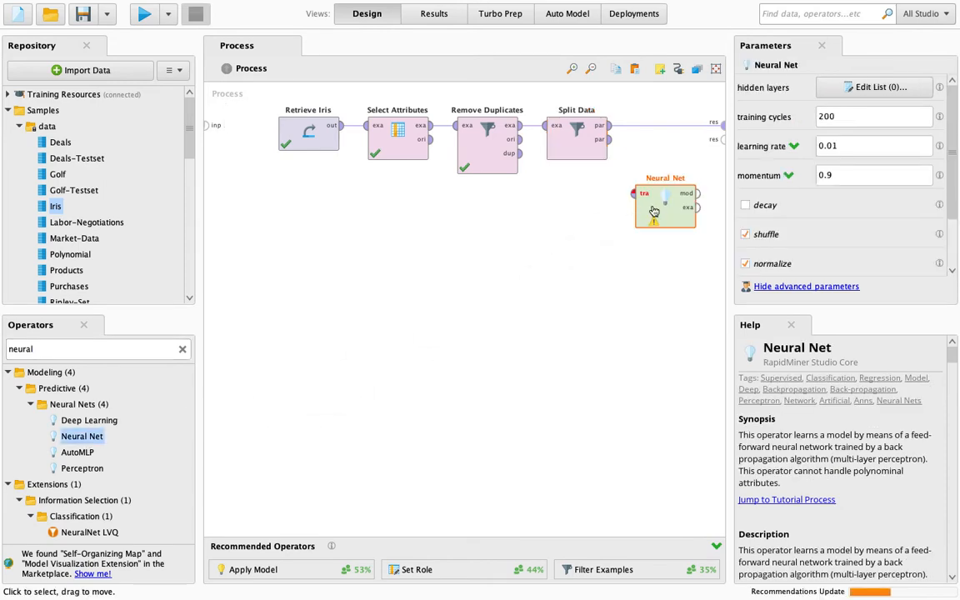
pyautogui.press('Delete')
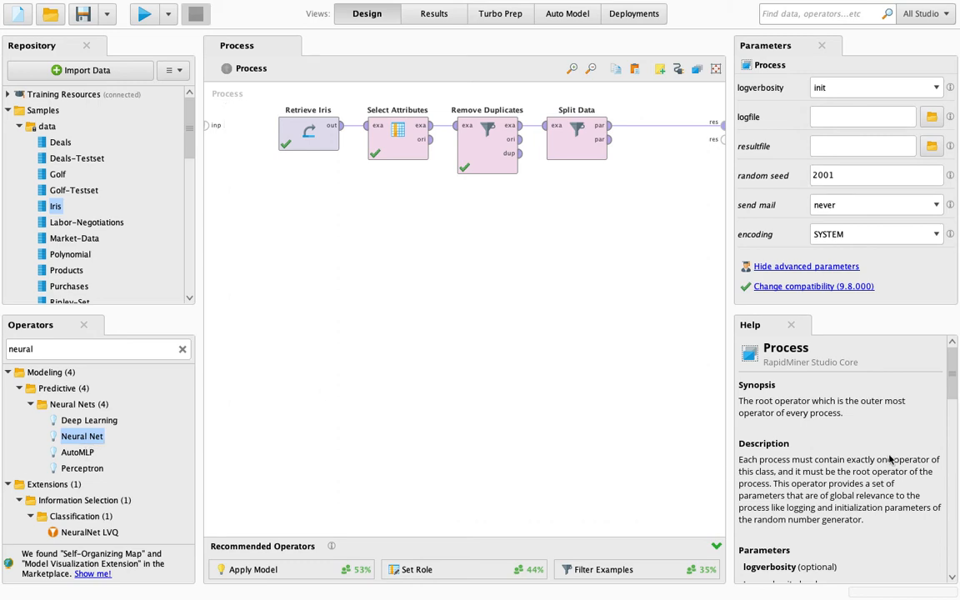
pyautogui.scroll(-3, 858, 442)
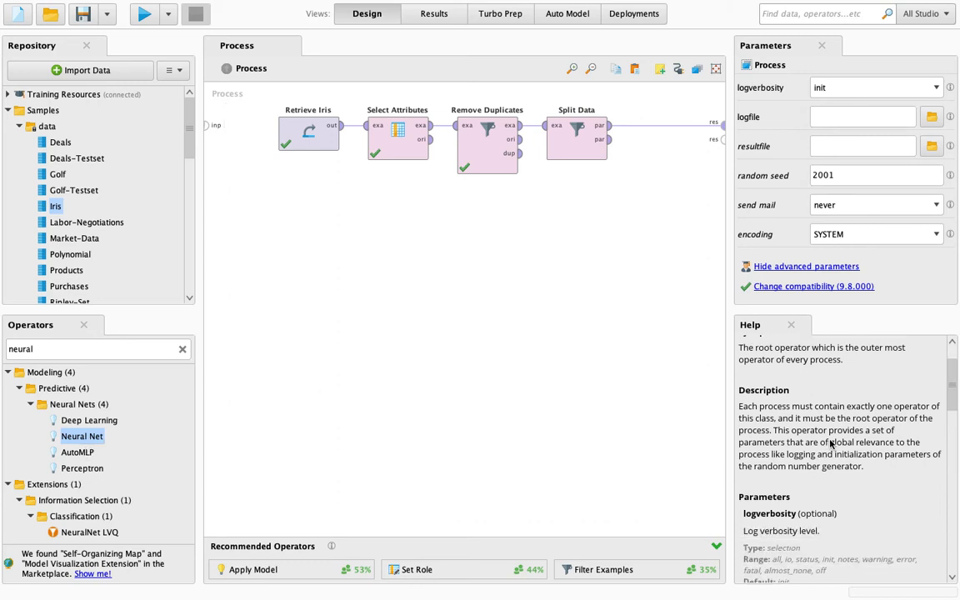
pyautogui.scroll(2, 830, 444)
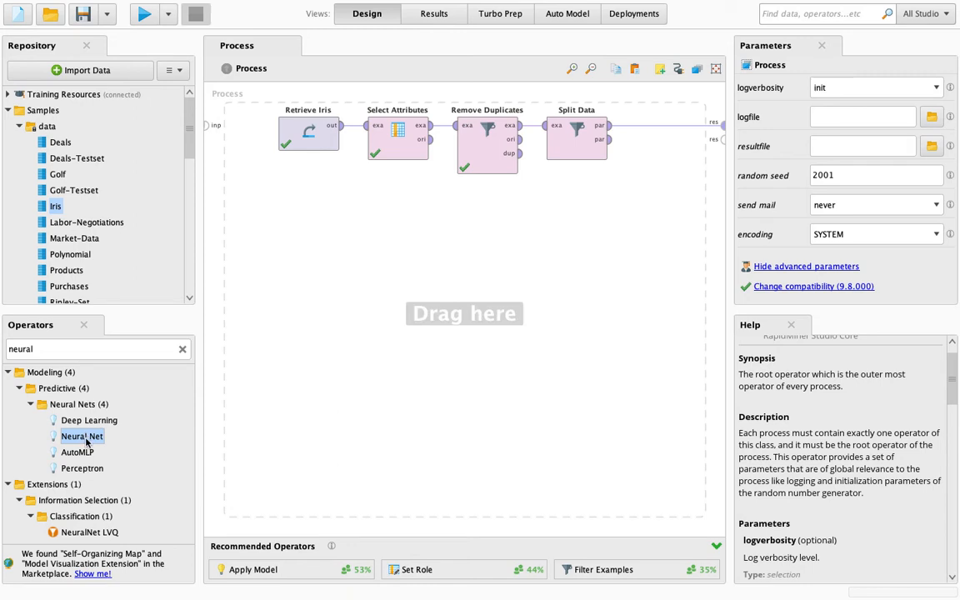
# Insert the Neural Net operator into the connection between Split Data's first partition output and the process result.
pyautogui.moveTo(86, 439); pyautogui.dragTo(650, 148)
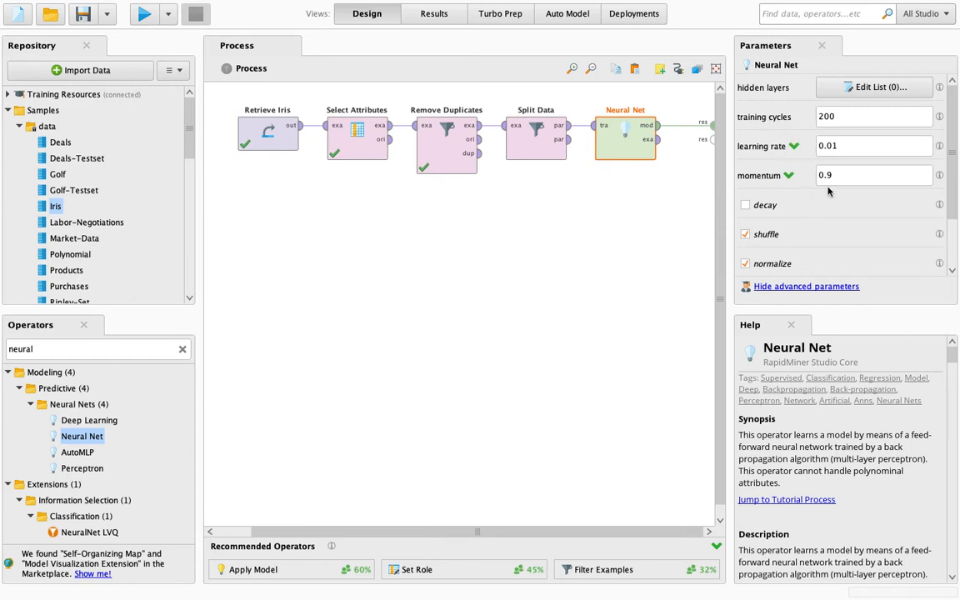
# Find the Apply Model operator and place it below Neural Net without connections.
pyautogui.doubleClick(96, 349)
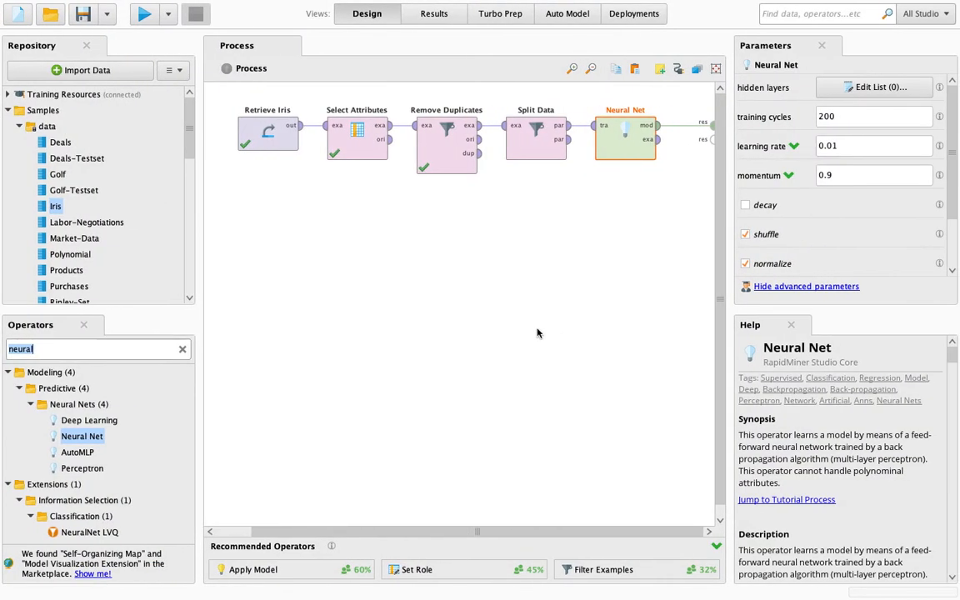
pyautogui.write('apply model')
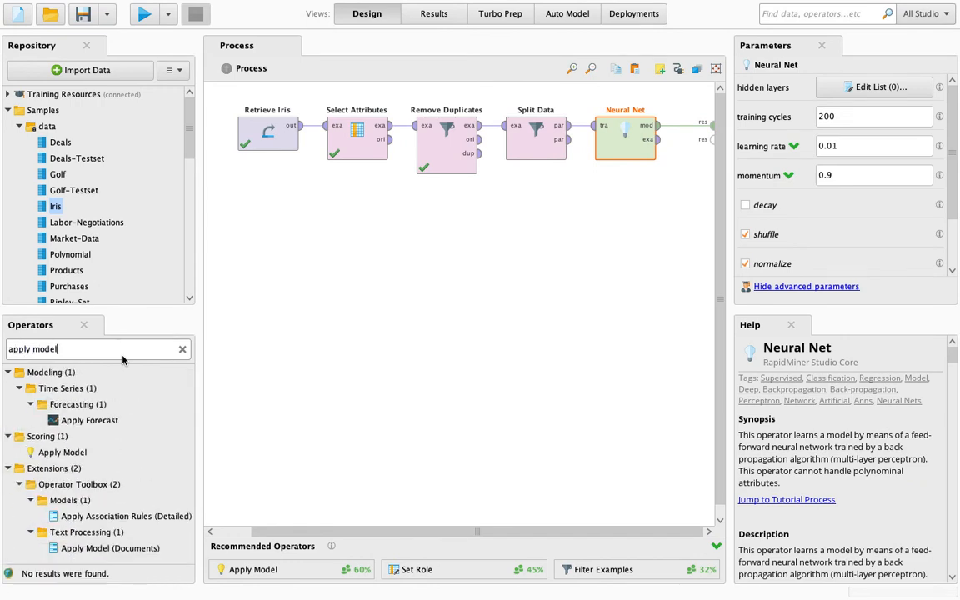
pyautogui.moveTo(66, 451); pyautogui.dragTo(626, 250)
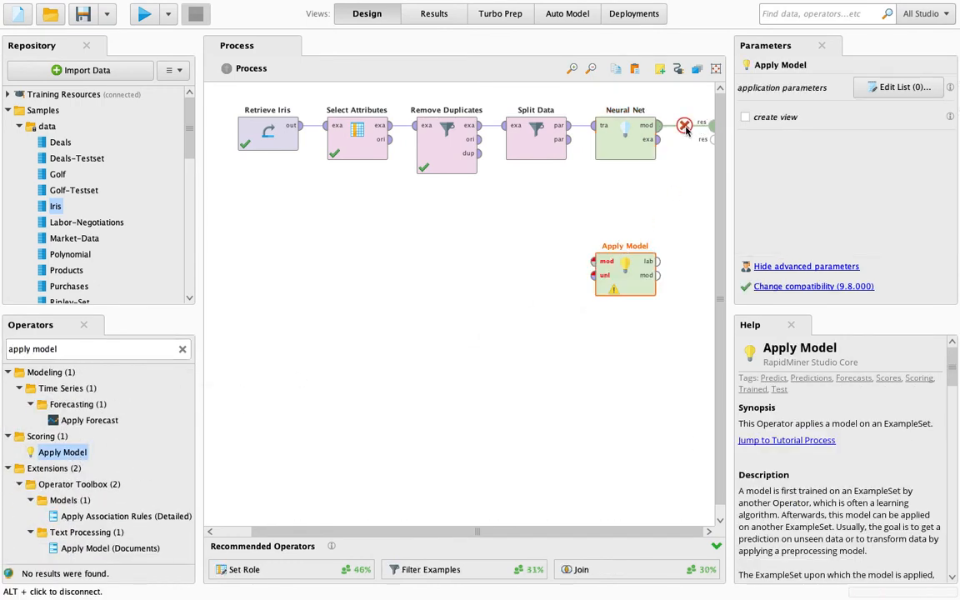
# Connect Neural Net's model output to Apply Model's model input and Split Data's second partition to its unlabelled data input.
pyautogui.click(658, 125)
pyautogui.click(595, 261)
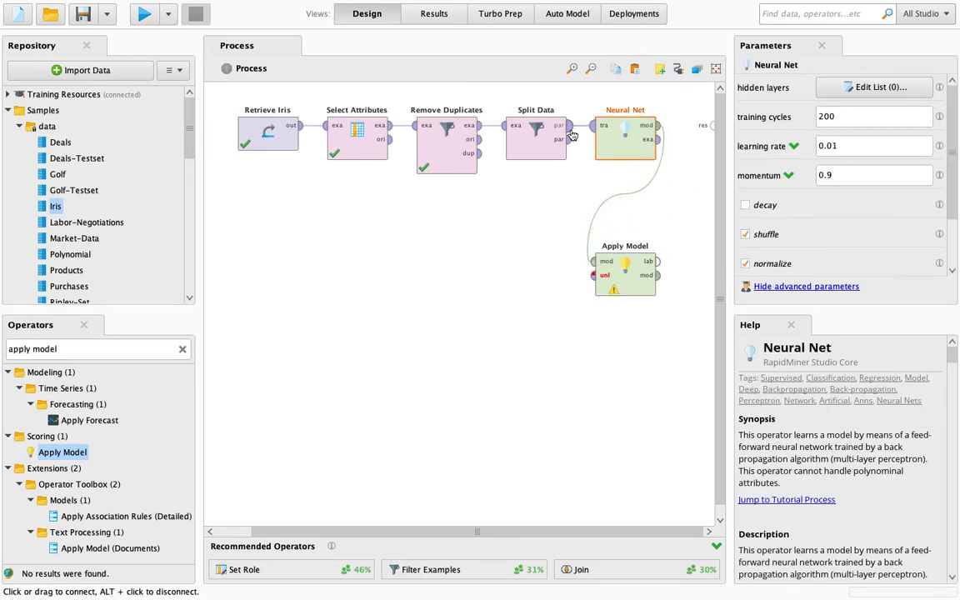
pyautogui.click(571, 125)
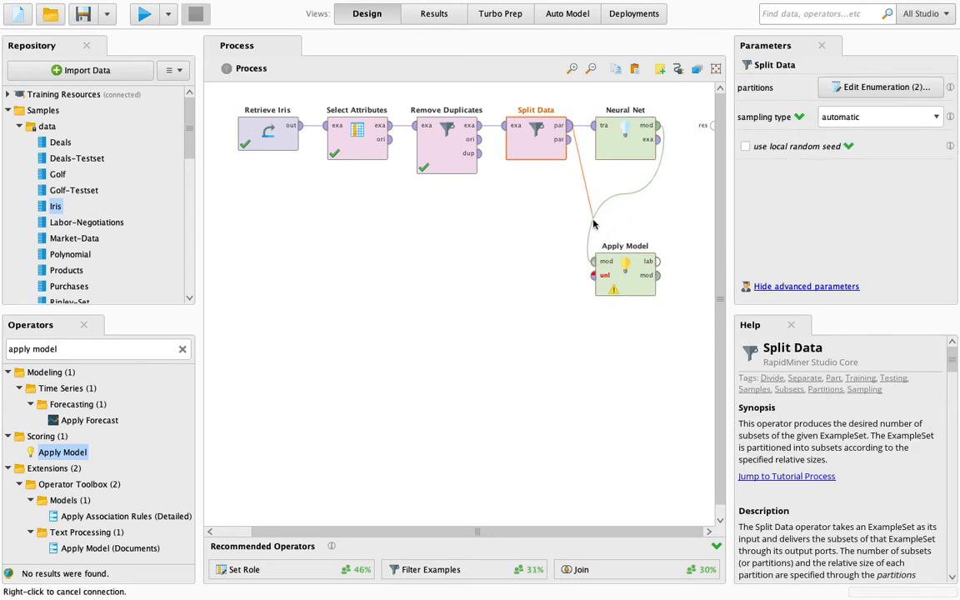
pyautogui.click(571, 140)
pyautogui.click(592, 276)
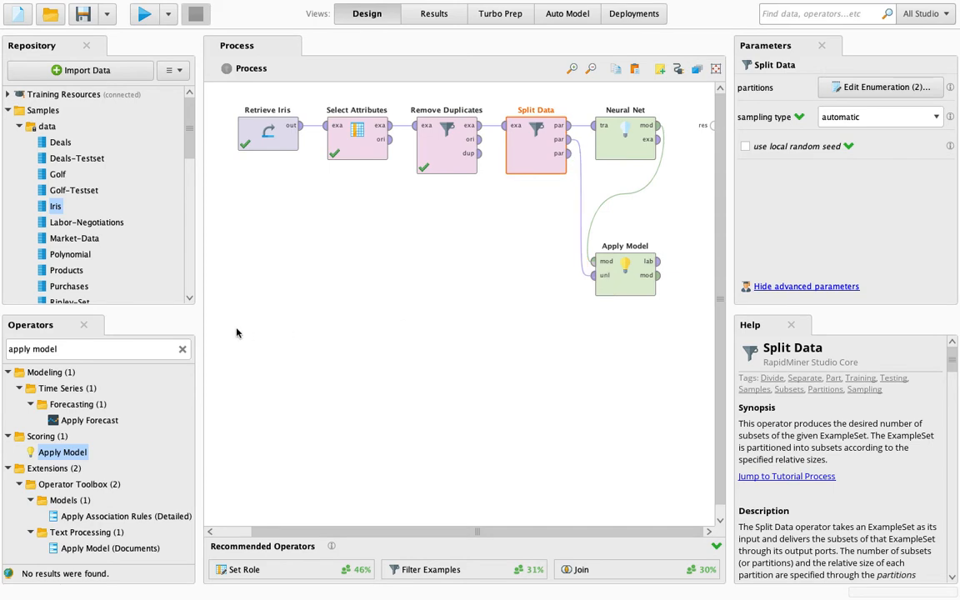
# Find the Performance (Classification) operator by searching for performa and place it below Apply Model.
pyautogui.tripleClick(97, 351)
pyautogui.write('performa')
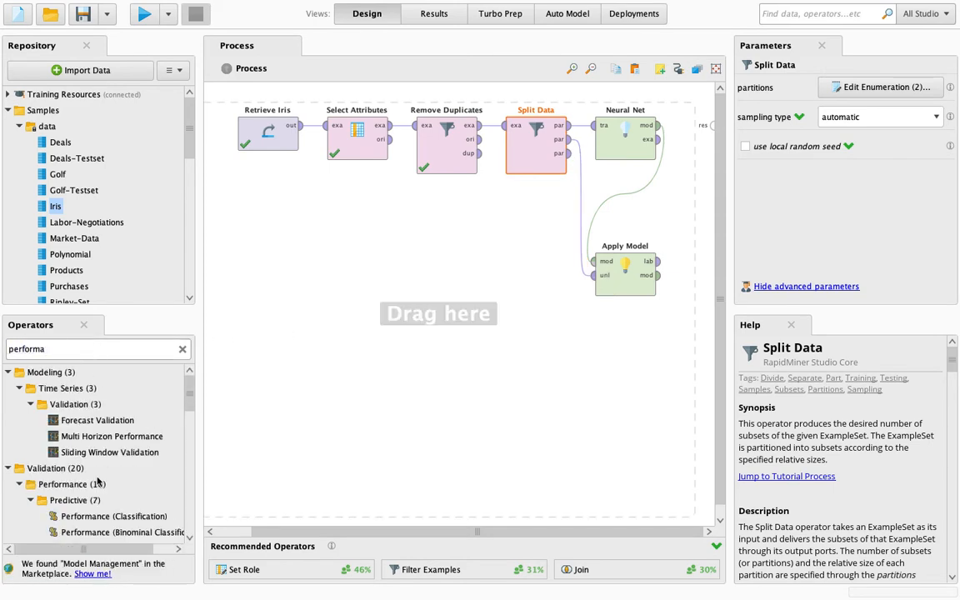
pyautogui.scroll(-2, 87, 434)
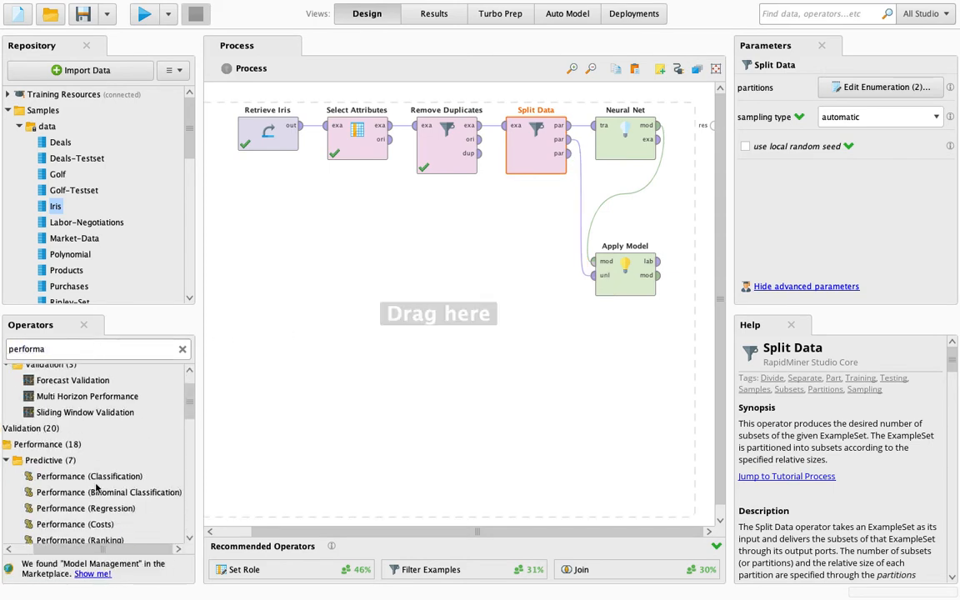
pyautogui.click(97, 479)
pyautogui.moveTo(96, 482); pyautogui.dragTo(625, 338)
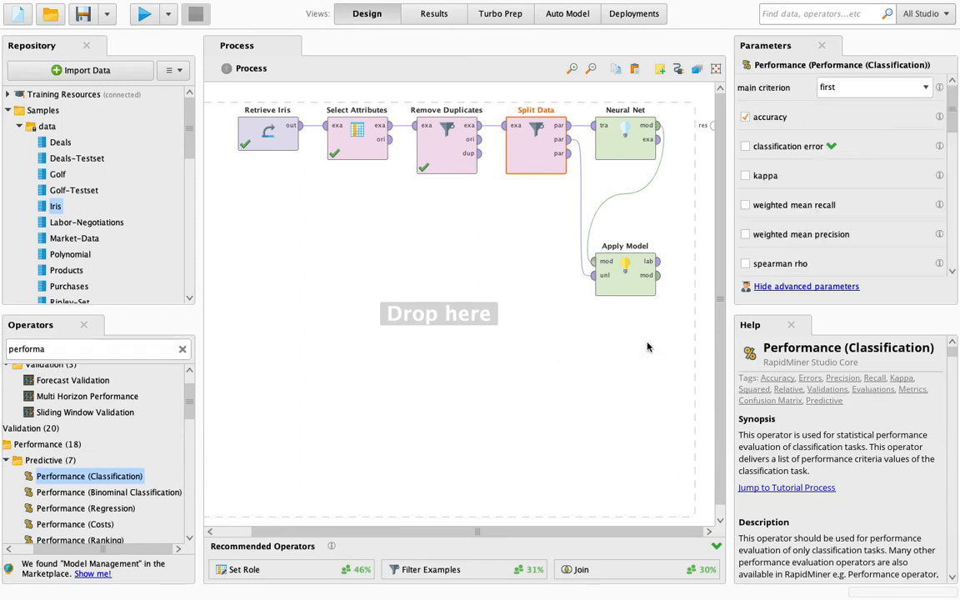
# Connect Apply Model's labelled data output to Performance's labelled data input, and Performance's performance output to the first process result.
pyautogui.click(646, 267)
pyautogui.click(659, 262)
pyautogui.click(594, 330)
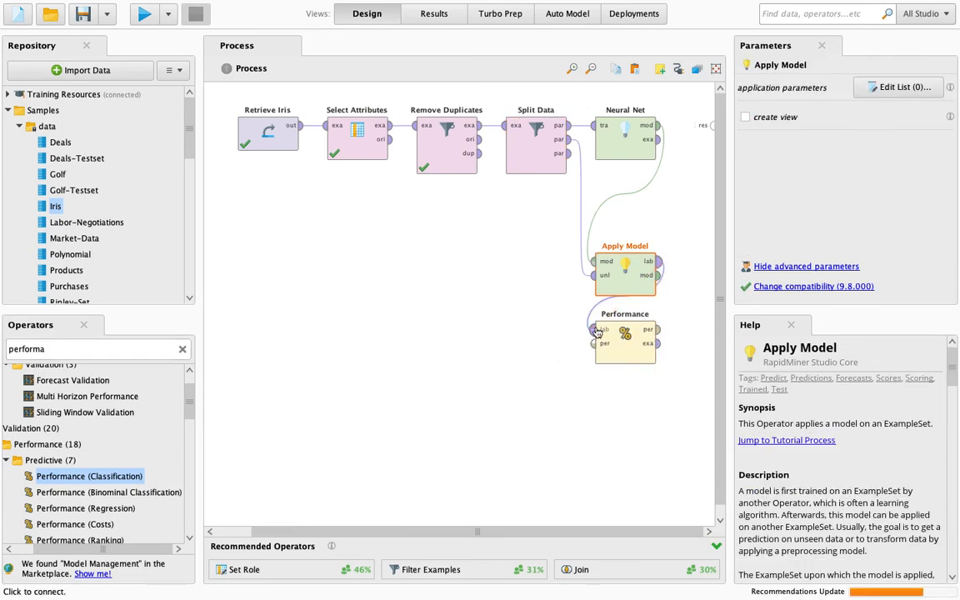
pyautogui.click(659, 331)
pyautogui.click(711, 126)
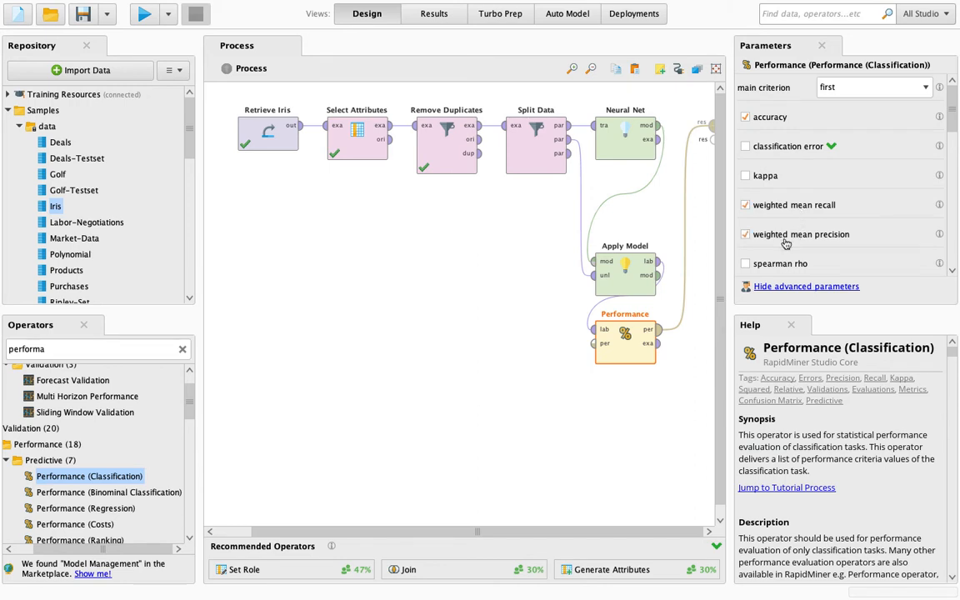
# Automatically arrange all operators in the process layout.
pyautogui.rightClick(457, 375)
pyautogui.moveTo(525, 570)
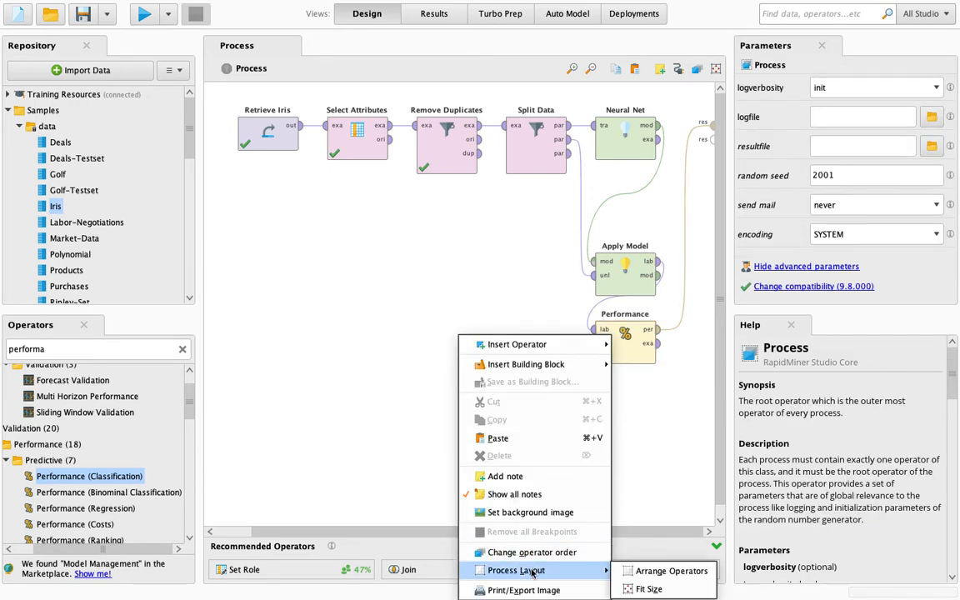
pyautogui.click(625, 572)
pyautogui.hscroll(3, 560, 426)
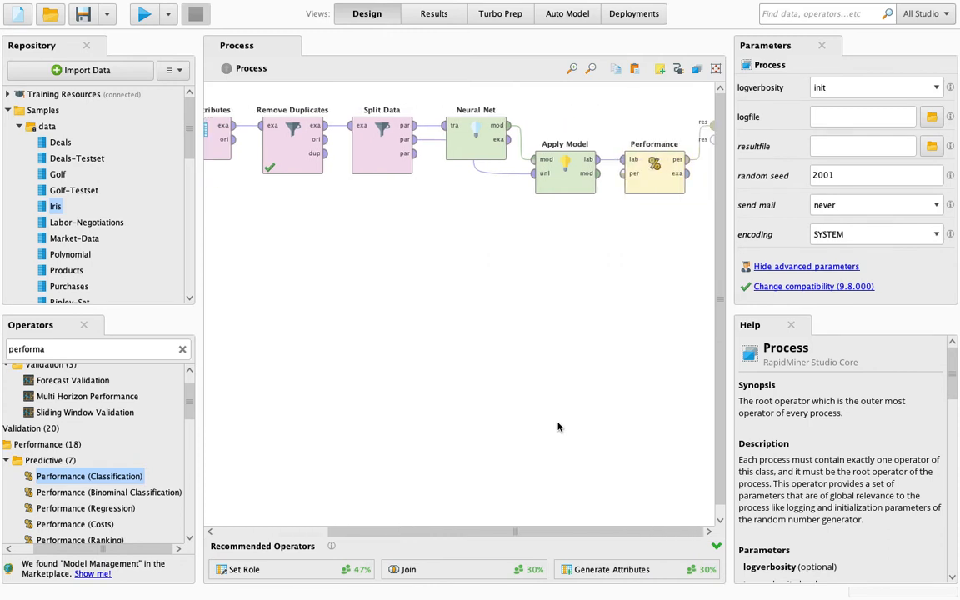
# Move Split Data and Apply Model lower in the process, and raise Performance level with Neural Net.
pyautogui.click(383, 147)
pyautogui.moveTo(383, 147); pyautogui.dragTo(382, 215)
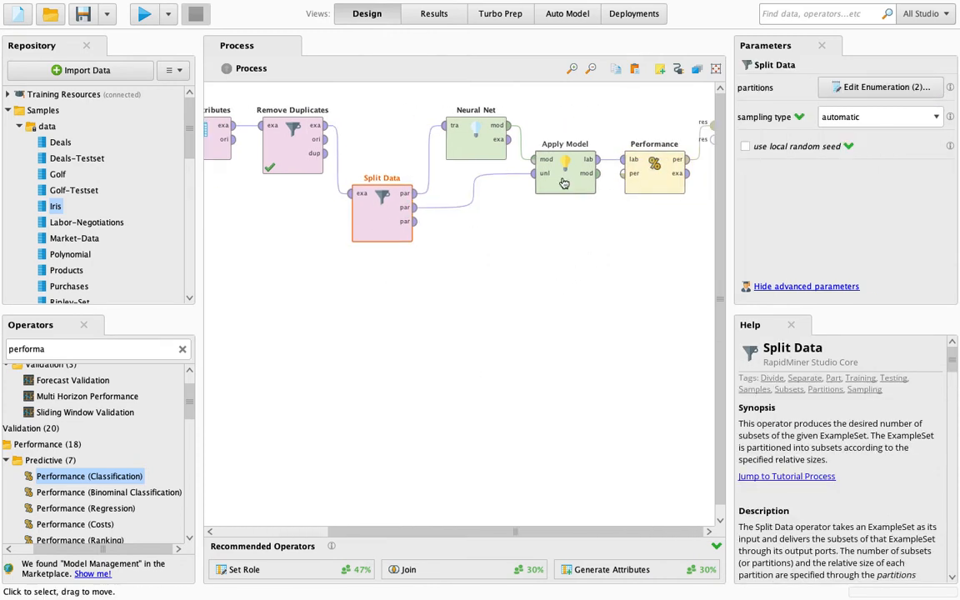
pyautogui.moveTo(572, 192); pyautogui.dragTo(564, 263)
pyautogui.moveTo(658, 170); pyautogui.dragTo(651, 135)
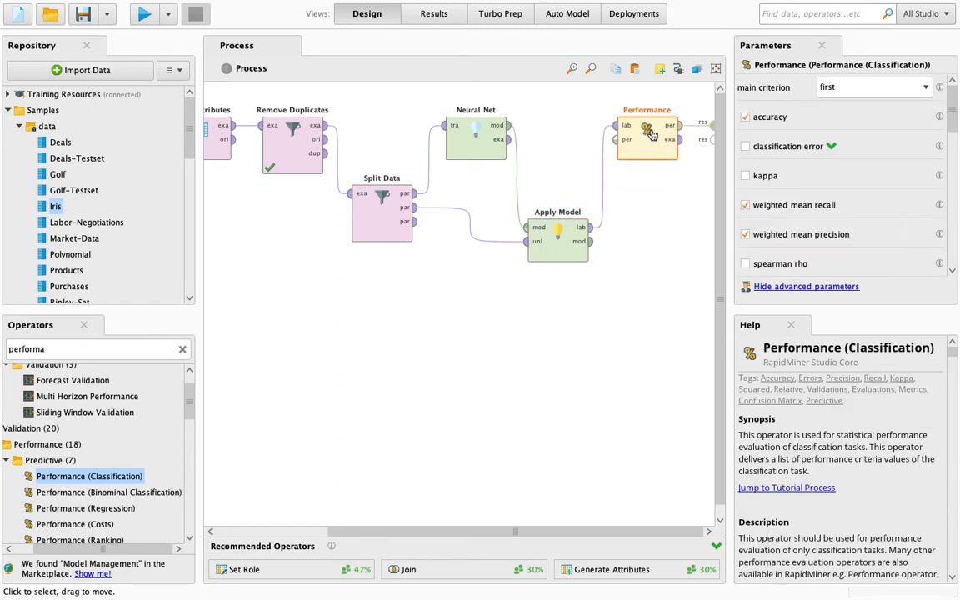
# Run the complete process to produce the classification performance results.
pyautogui.click(143, 14)
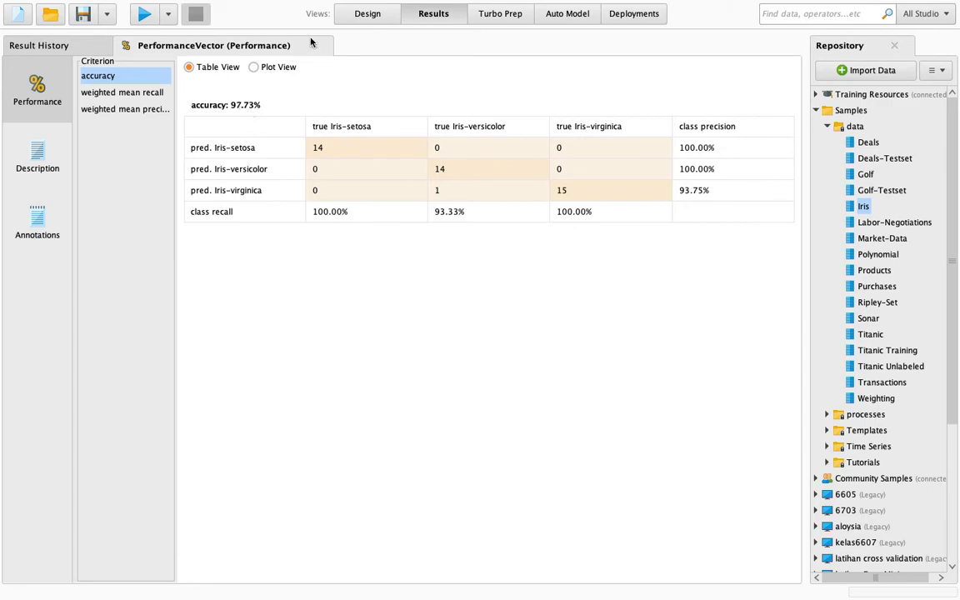
# Rename the Performance operator to "Performance testing" in the process and rerun the process.
pyautogui.click(354, 14)
pyautogui.rightClick(657, 157)
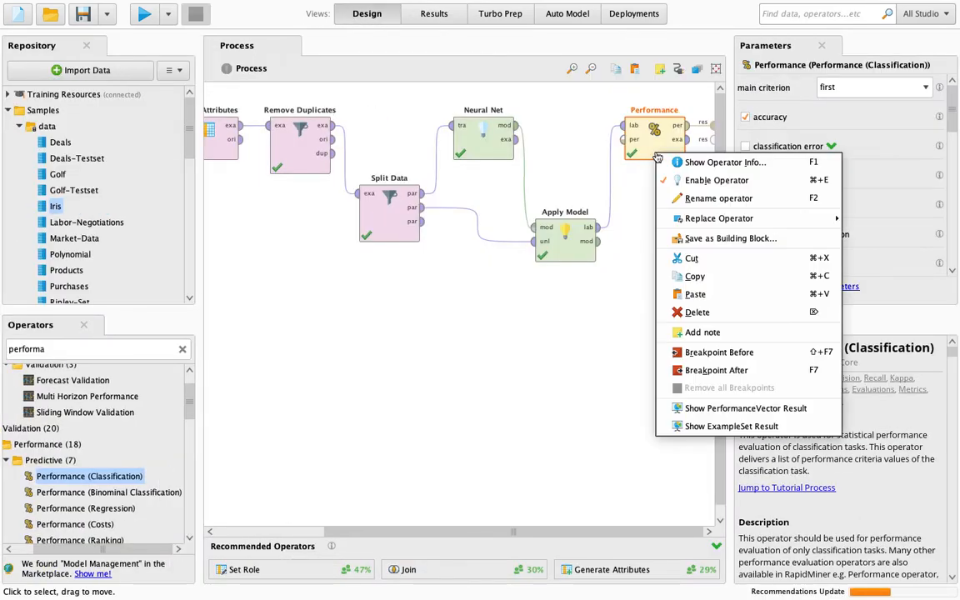
pyautogui.click(700, 198)
pyautogui.write('t')
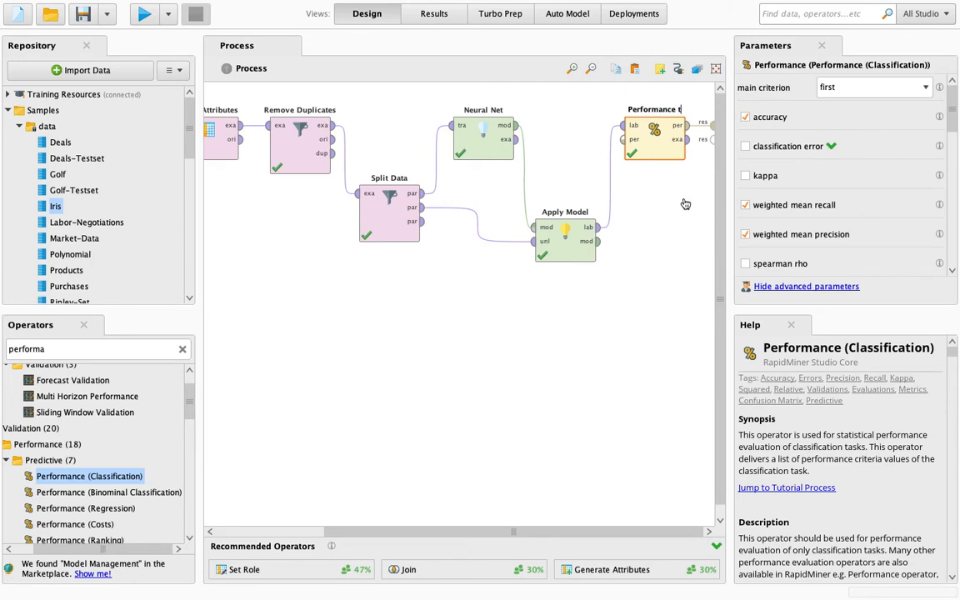
pyautogui.write('esting')
pyautogui.press('Return')
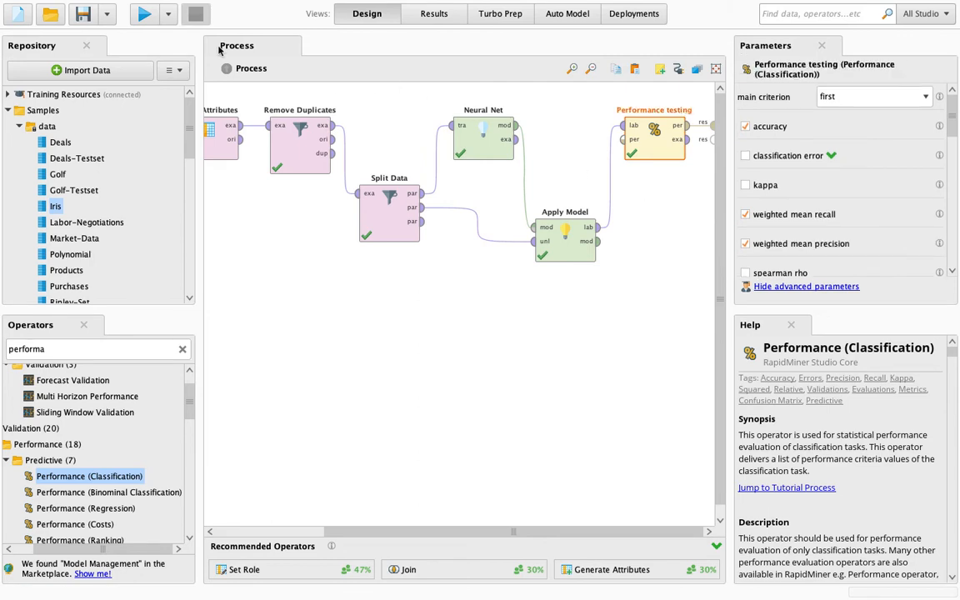
pyautogui.click(144, 13)
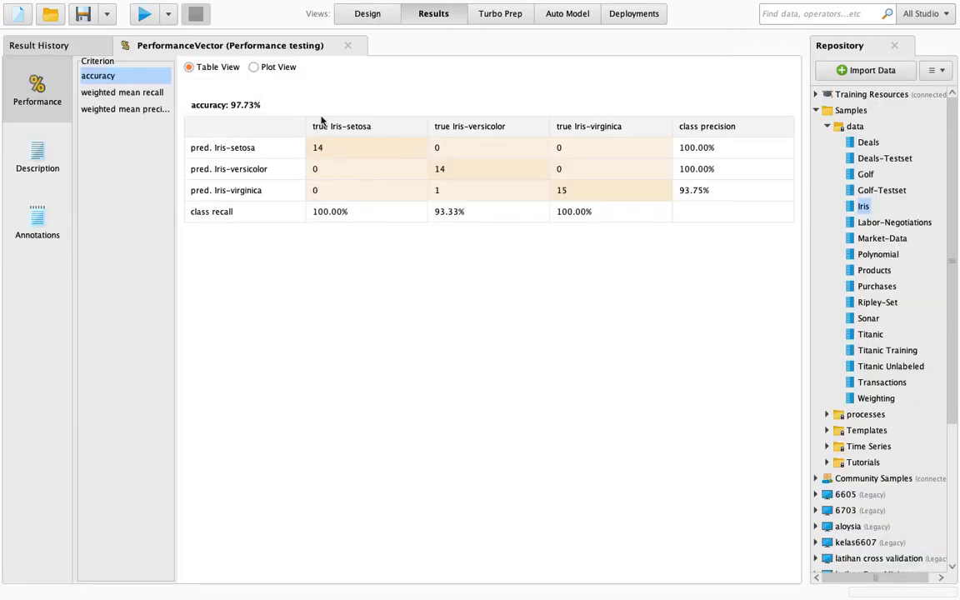
# Connect Apply Model's model output to the second process result, rerun the process, and review the performance and Neural Net results.
pyautogui.click(367, 14)
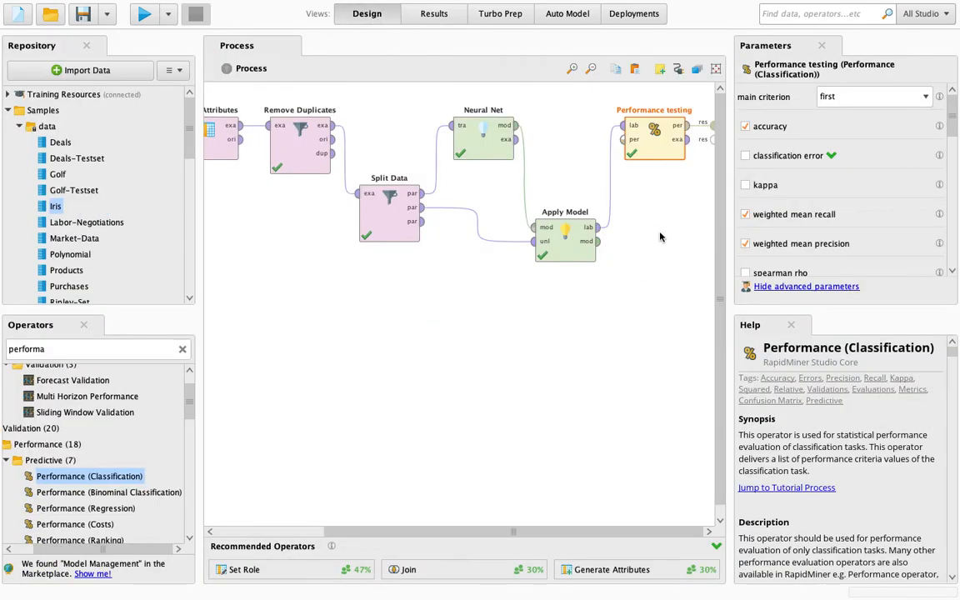
pyautogui.click(598, 241)
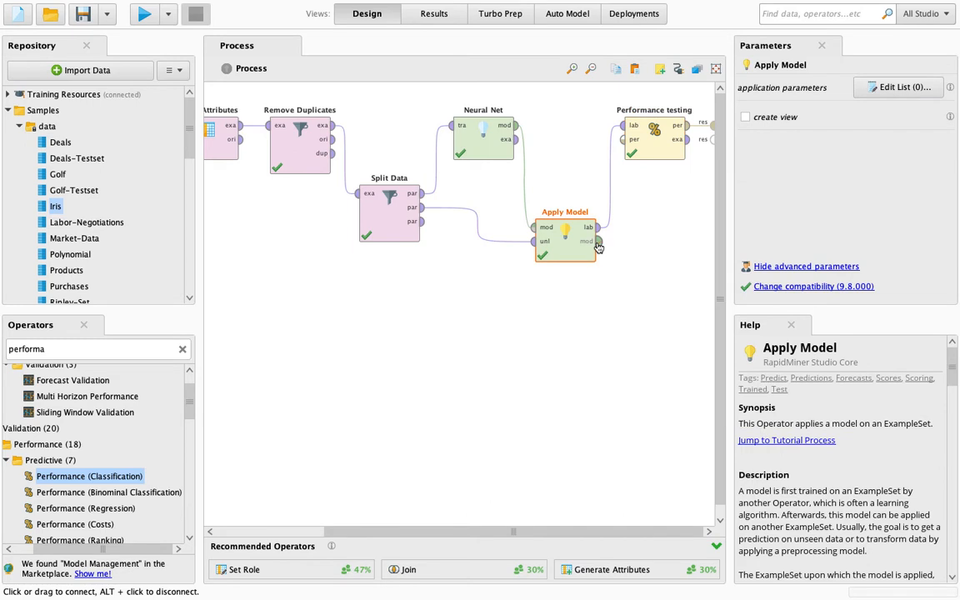
pyautogui.click(713, 138)
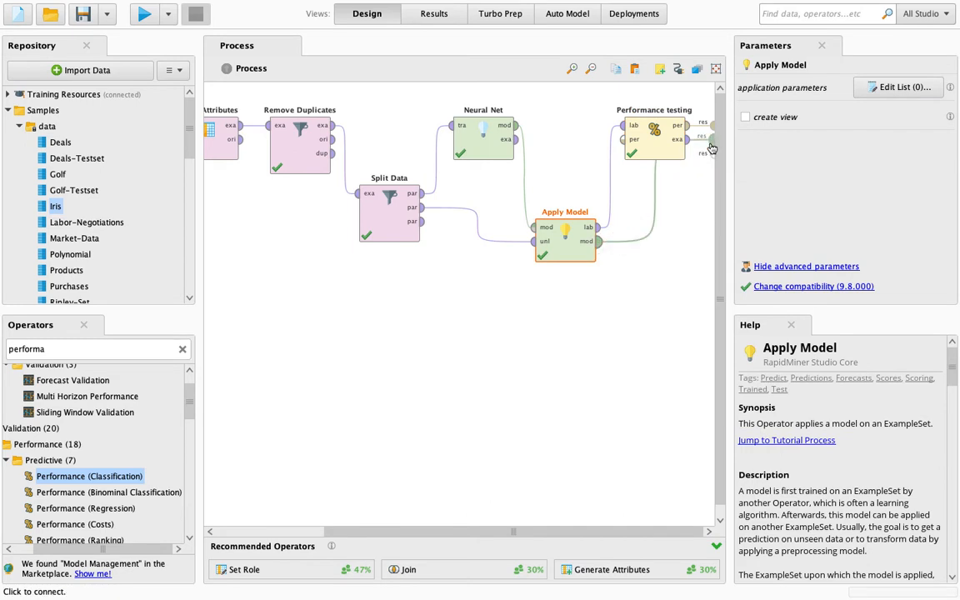
pyautogui.click(144, 14)
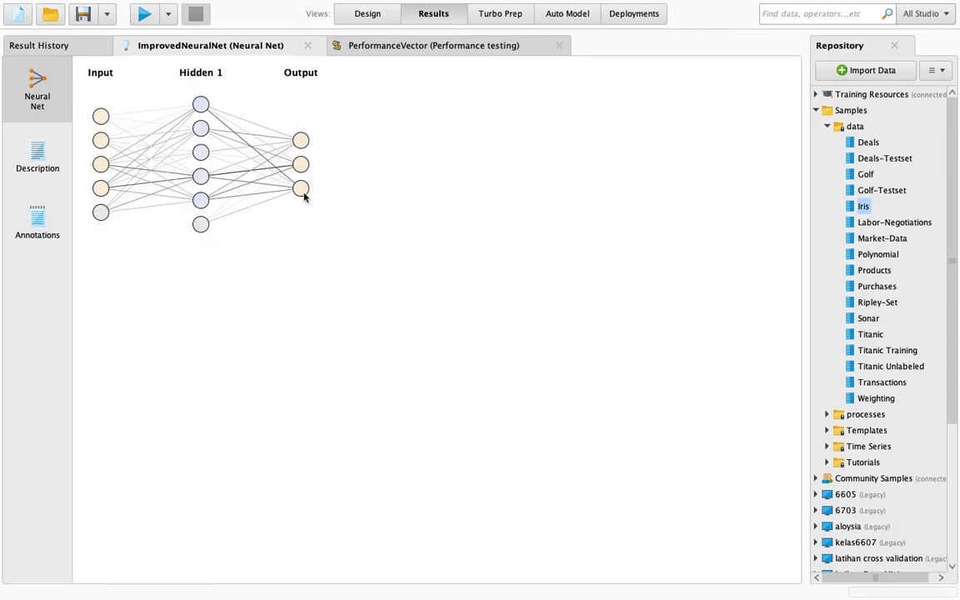
pyautogui.click(392, 47)
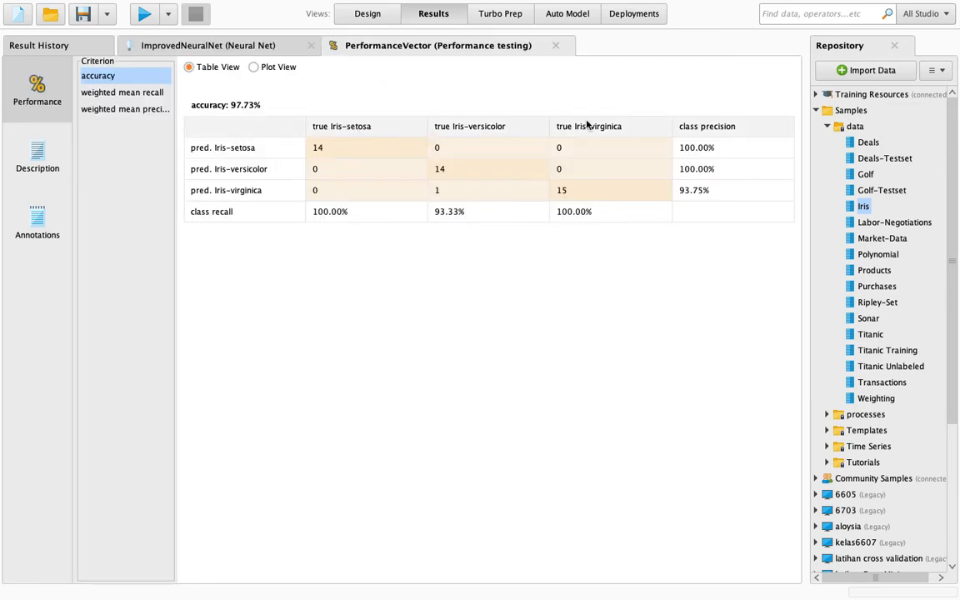
pyautogui.click(253, 50)
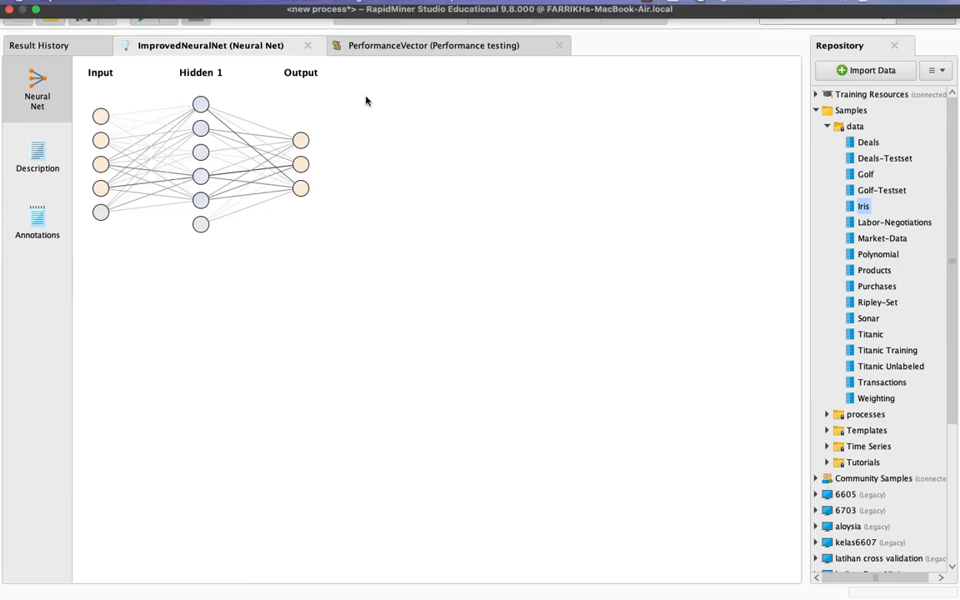
# Add two Neural Net hidden layers, "hidden 1" and "hidden 2", each with size 2, and run the process.
pyautogui.click(365, 17)
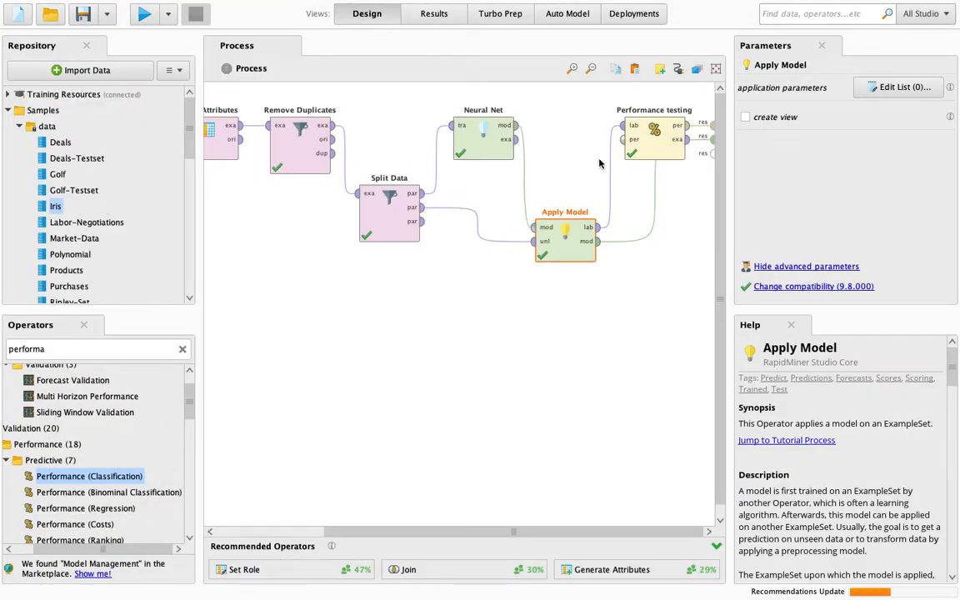
pyautogui.click(482, 140)
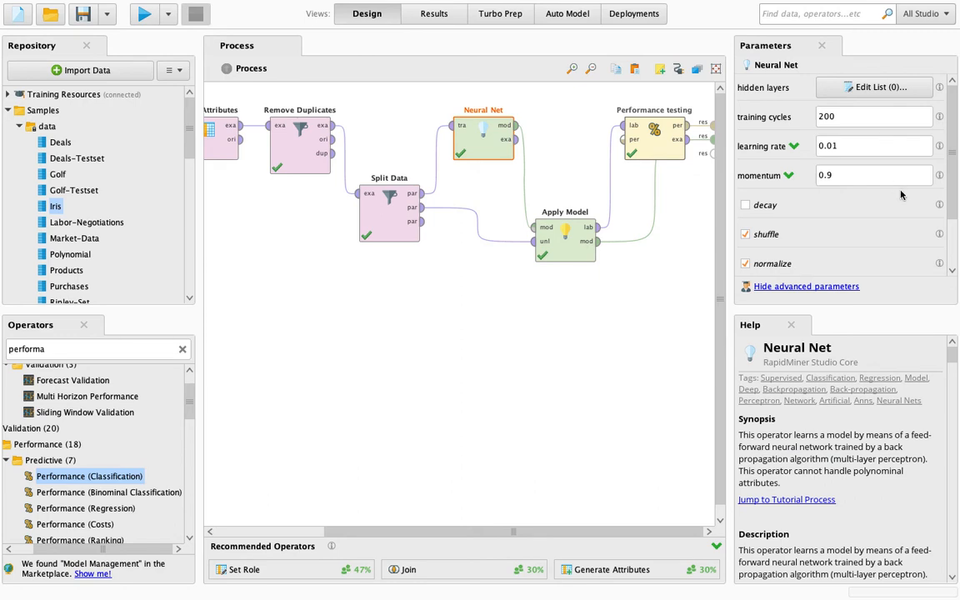
pyautogui.click(887, 88)
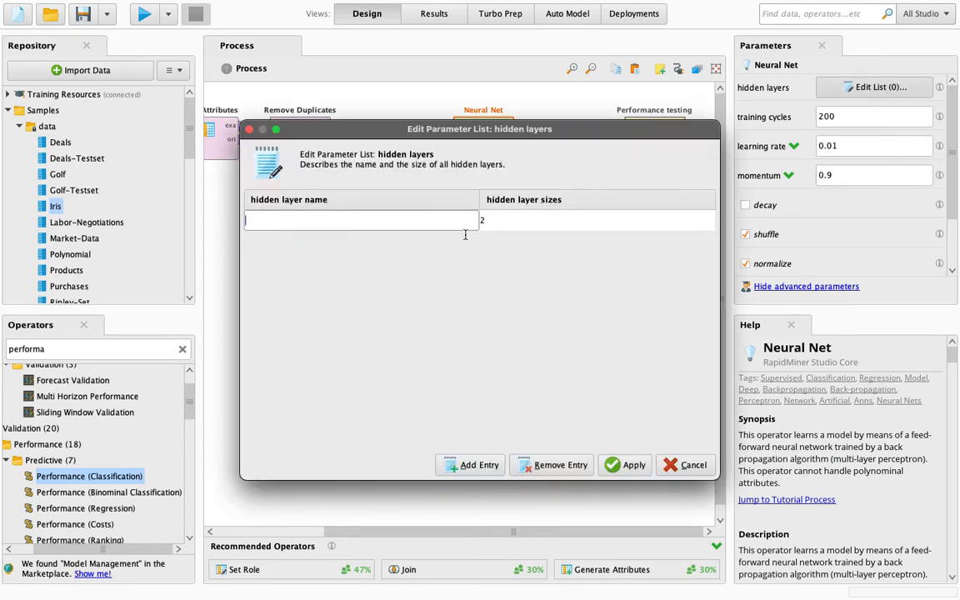
pyautogui.click(502, 223)
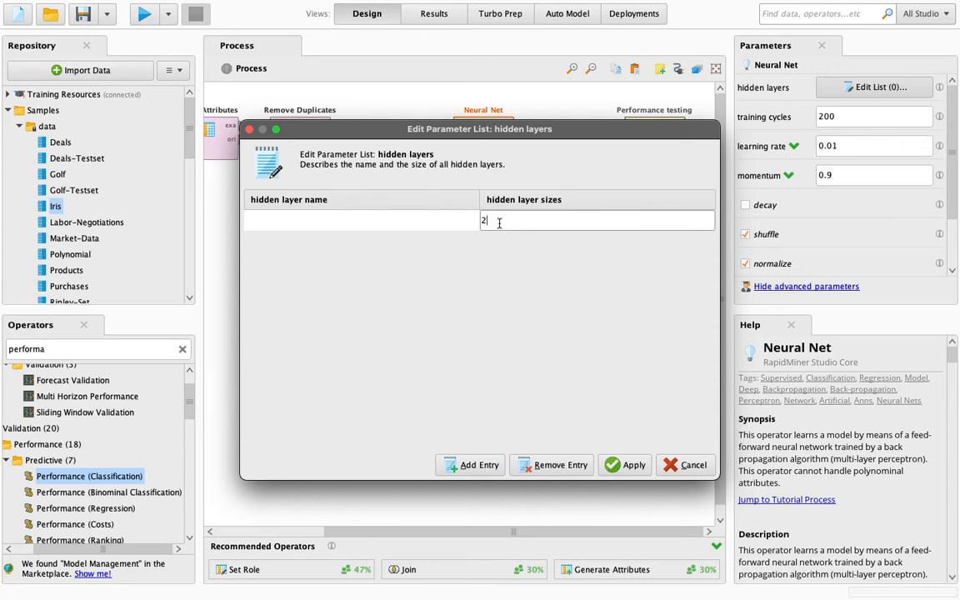
pyautogui.click(393, 221)
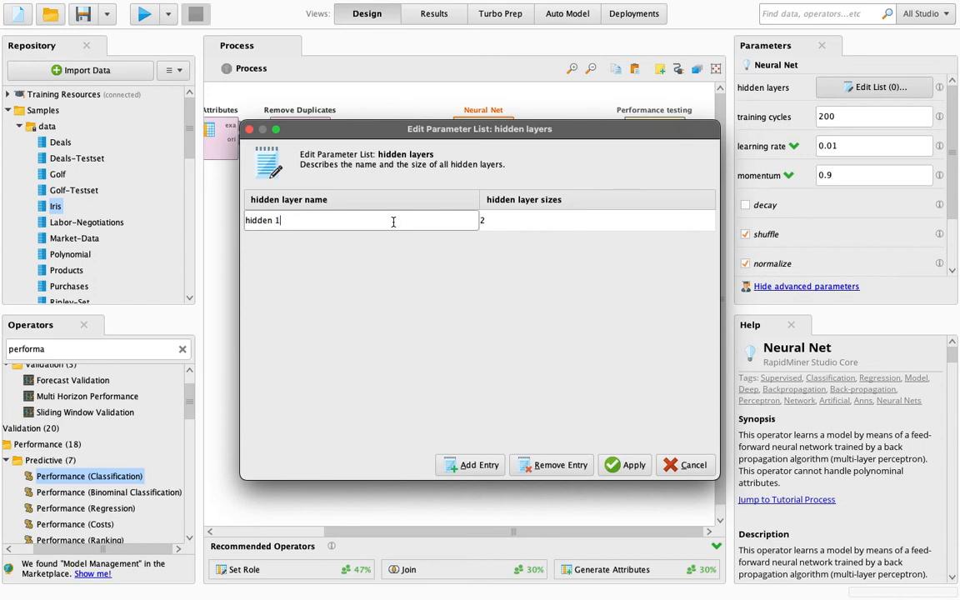
pyautogui.click(488, 466)
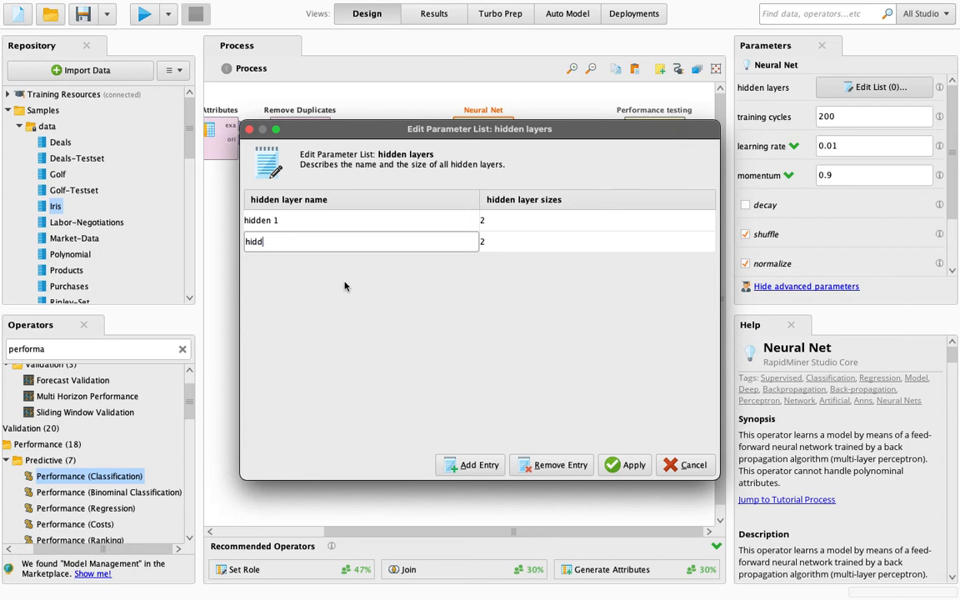
pyautogui.write('hidden 2')
pyautogui.click(621, 464)
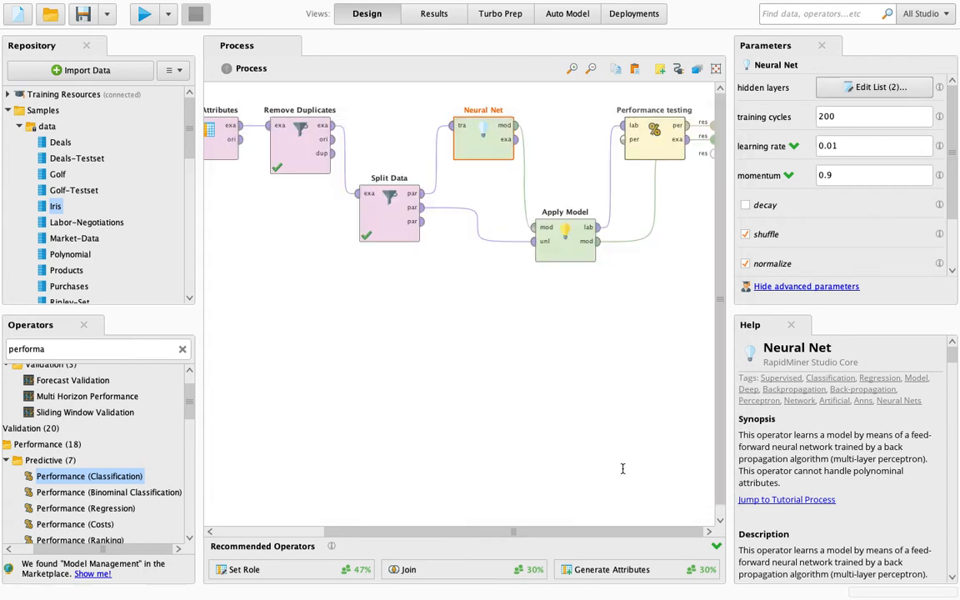
pyautogui.click(143, 13)
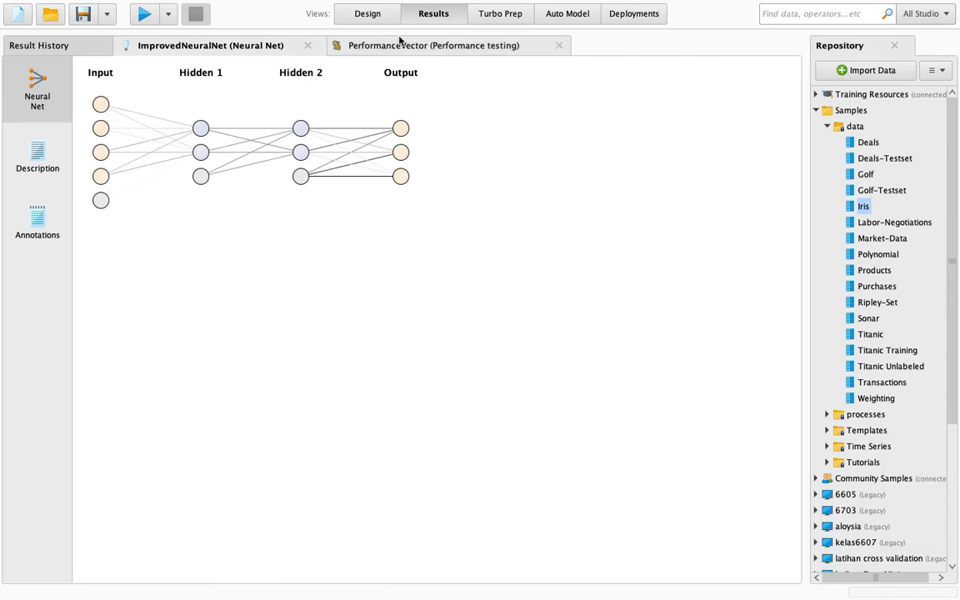
# Remove both entries from the Neural Net's hidden layers list and rerun the process.
pyautogui.click(366, 14)
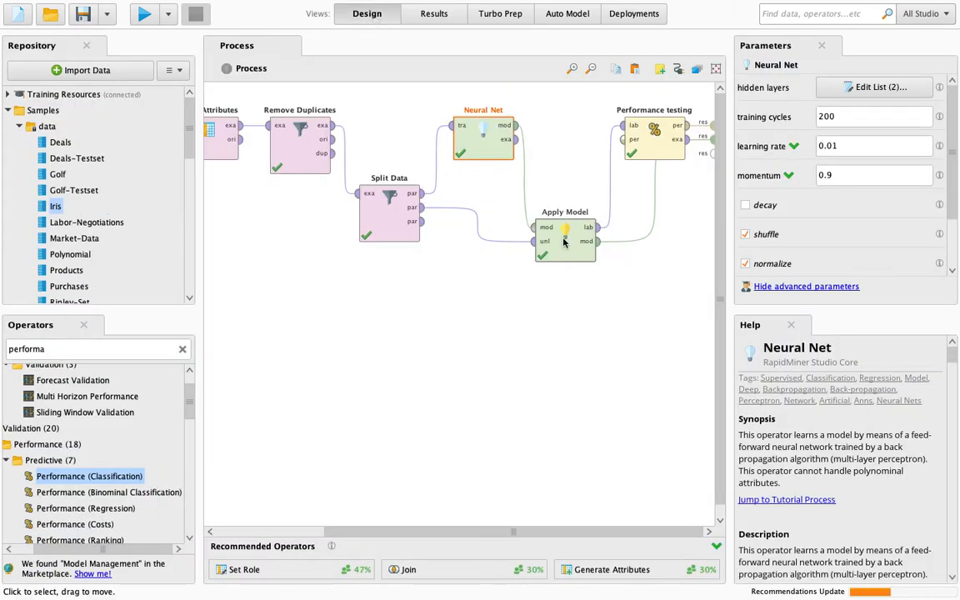
pyautogui.click(850, 87)
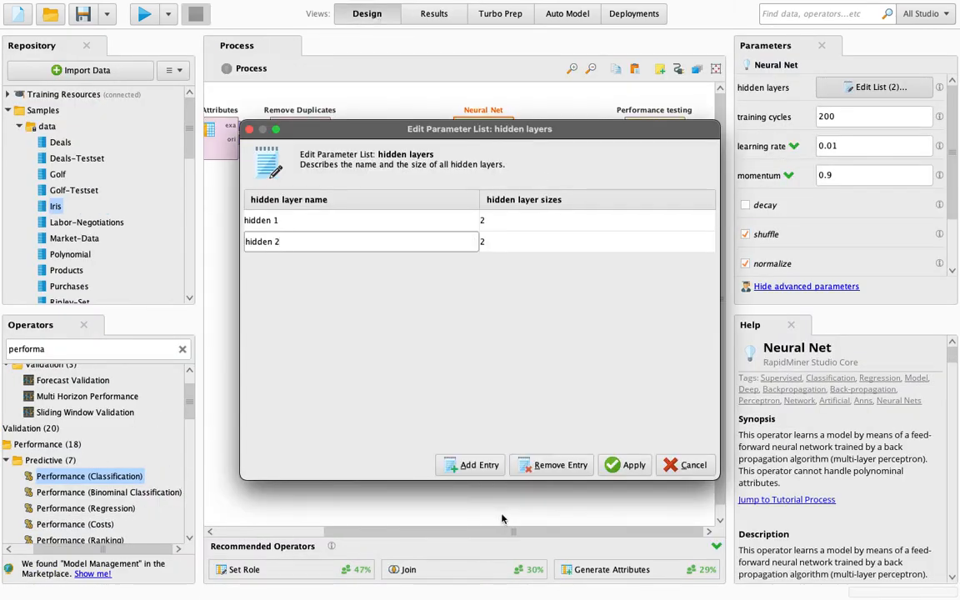
pyautogui.click(557, 467)
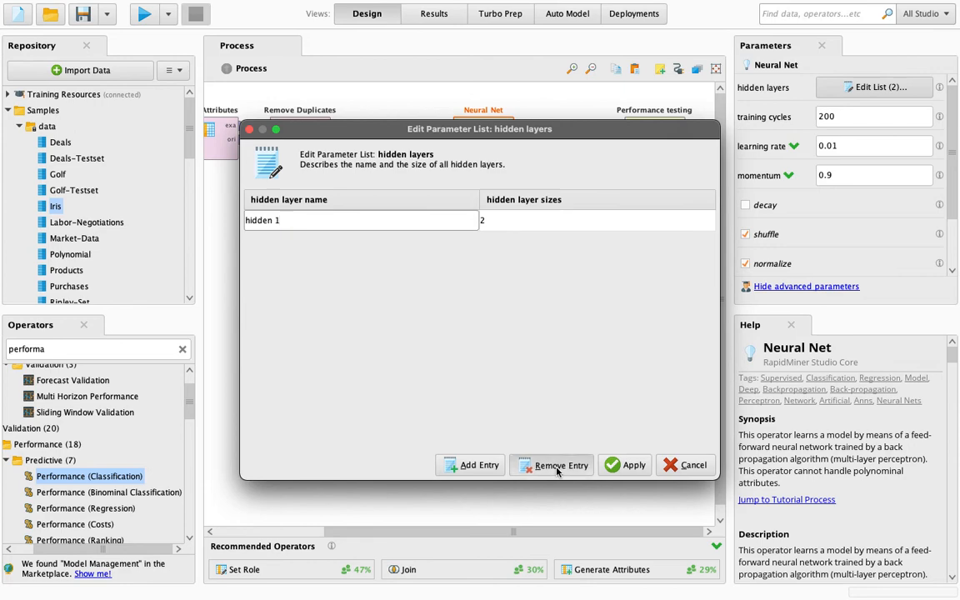
pyautogui.click(557, 467)
pyautogui.click(633, 468)
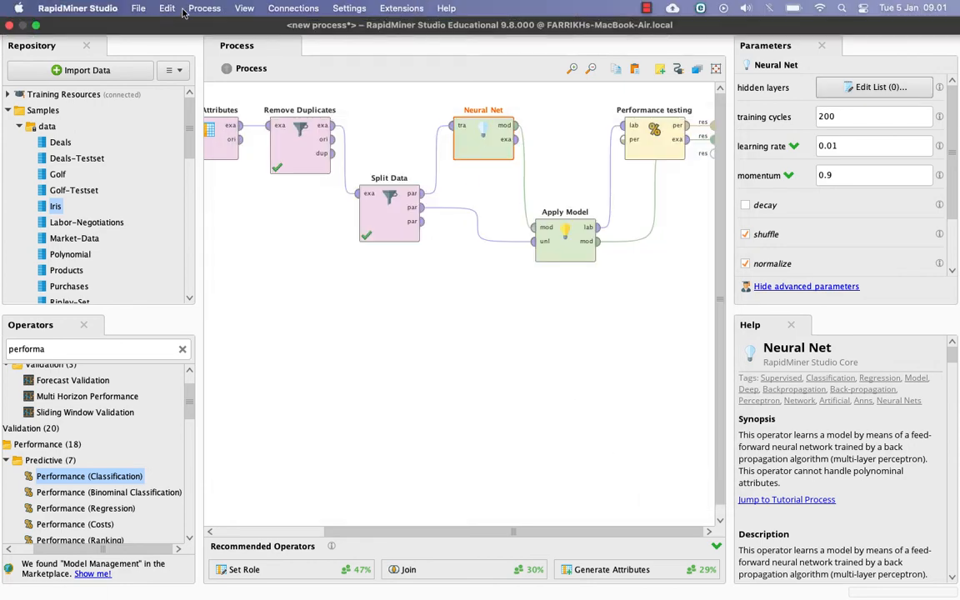
pyautogui.click(144, 15)
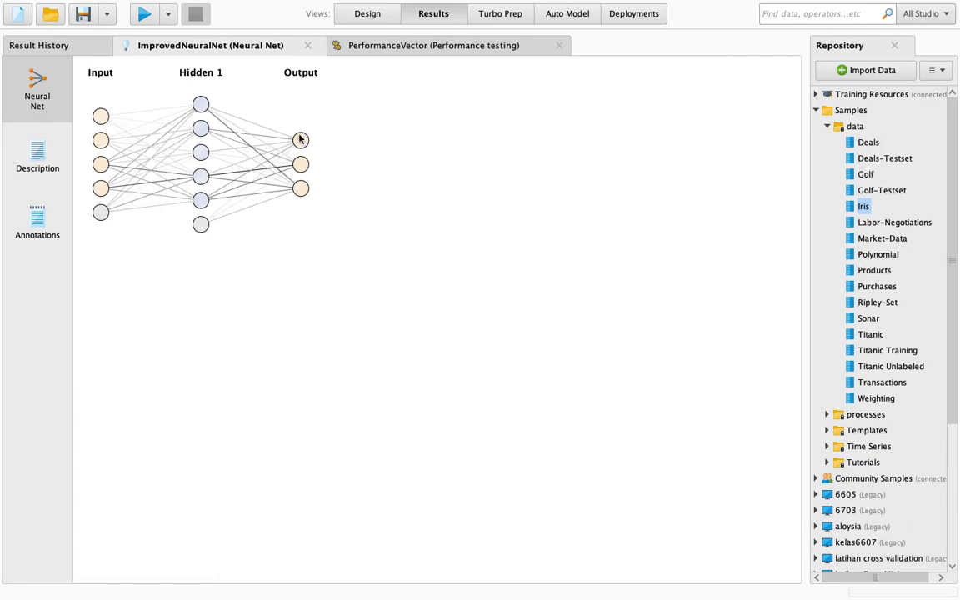
# Find the Cross Validation operator and add it to the process in the empty area below Neural Net.
pyautogui.click(368, 13)
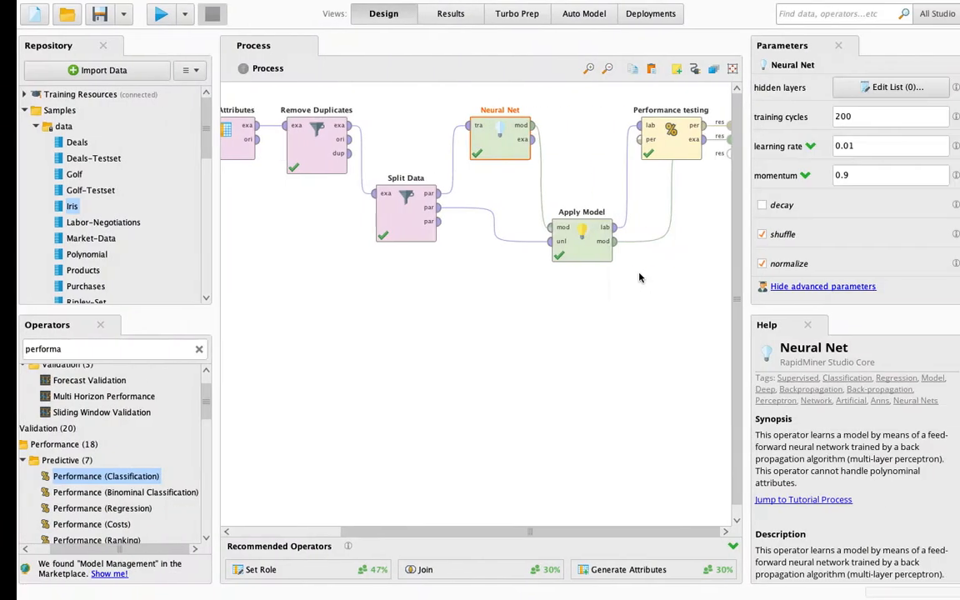
pyautogui.doubleClick(33, 348)
pyautogui.write('cross vali')
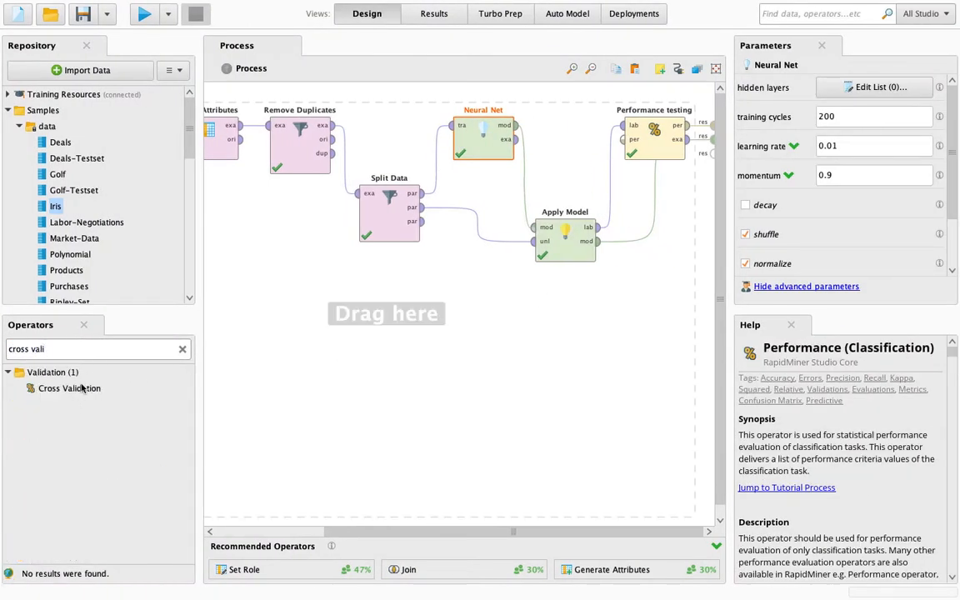
pyautogui.moveTo(82, 388); pyautogui.dragTo(500, 333)
# Cut the Neural Net operator from the main process and move Cross Validation into its place.
pyautogui.click(476, 146)
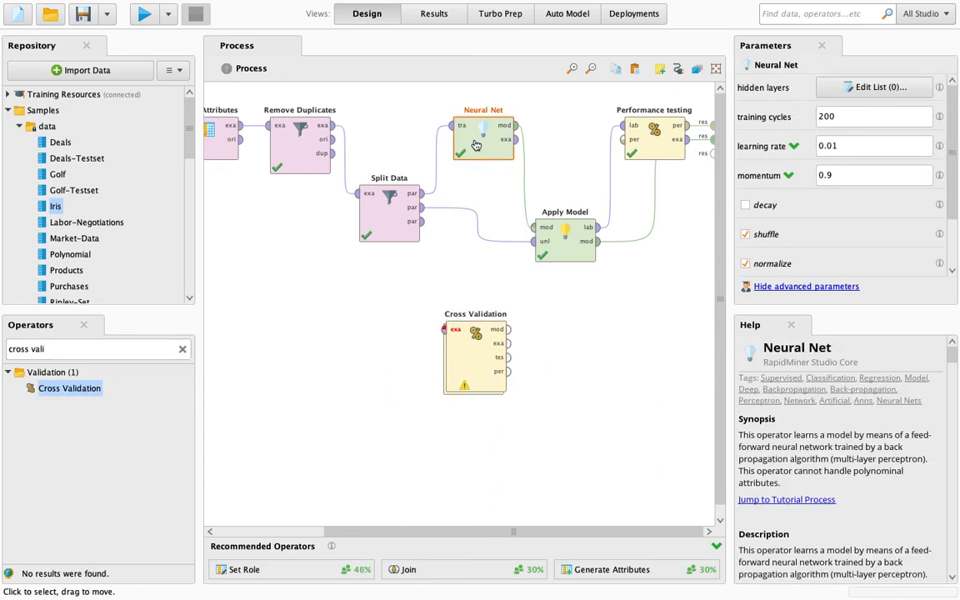
pyautogui.rightClick(476, 146)
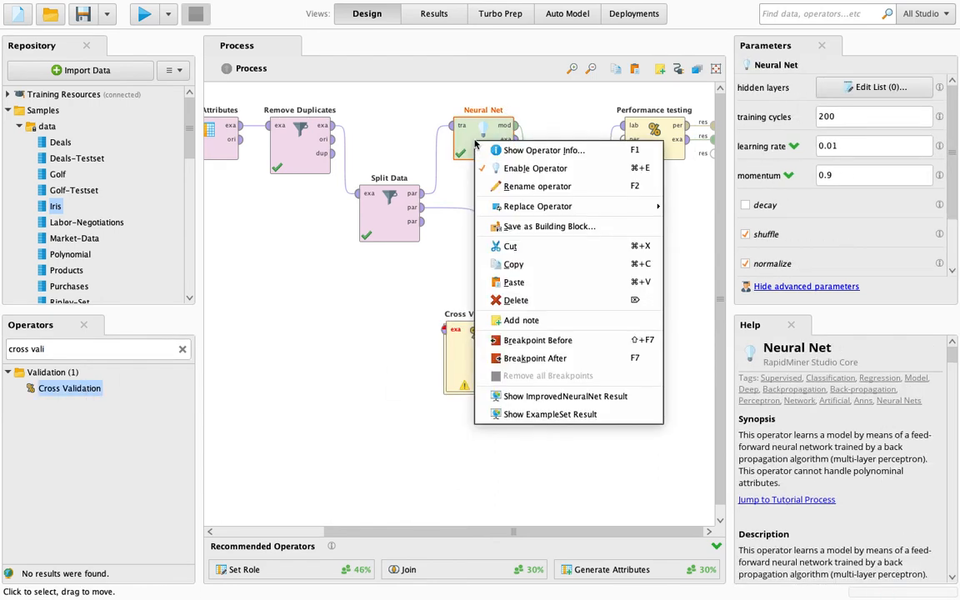
pyautogui.click(510, 246)
pyautogui.moveTo(455, 357); pyautogui.dragTo(455, 159)
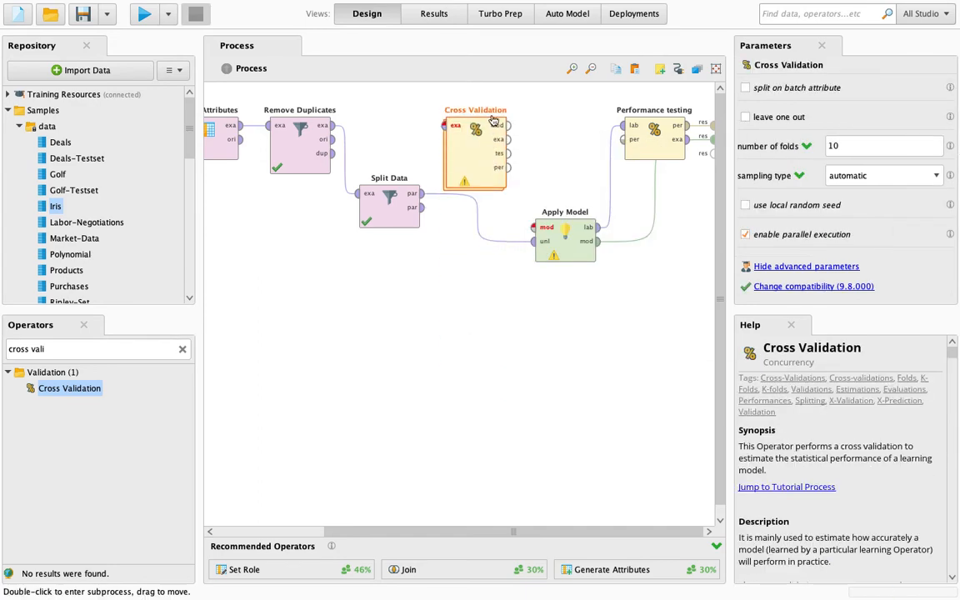
# Remove the connection from Split Data to Apply Model and connect Split Data's first partition output to Cross Validation's example set input.
pyautogui.click(477, 211)
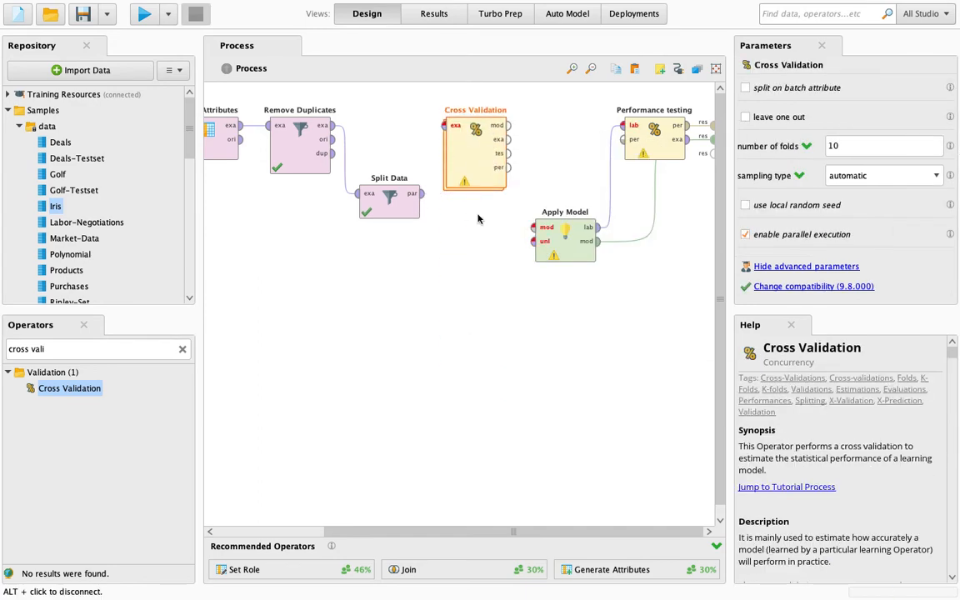
pyautogui.click(422, 194)
pyautogui.click(444, 126)
# Paste Neural Net into Cross Validation's training subprocess, connecting the training data to its input and its model output to the subprocess's model port.
pyautogui.doubleClick(466, 146)
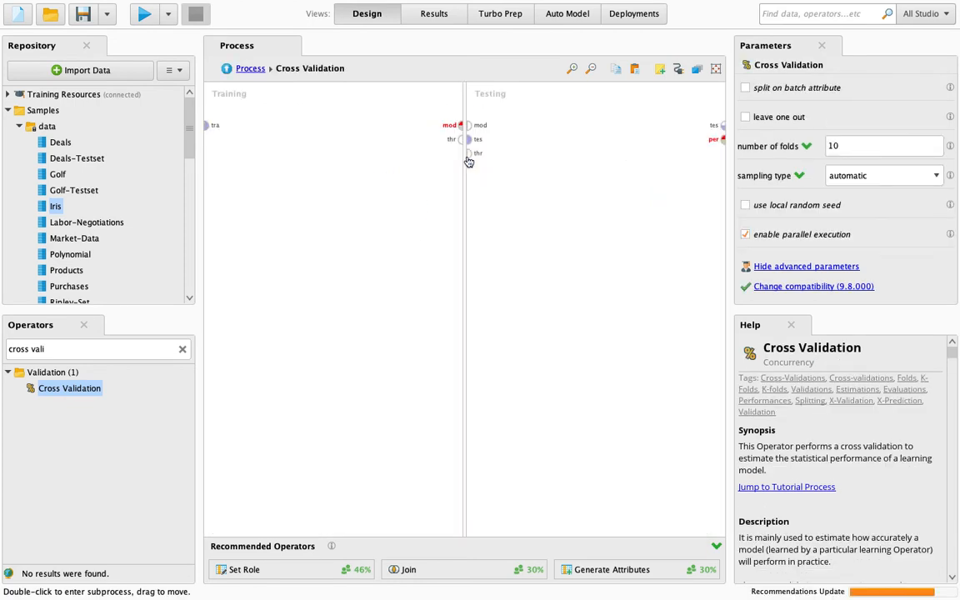
pyautogui.hotkey('ctrl', 'v')
pyautogui.moveTo(256, 201); pyautogui.dragTo(299, 138)
pyautogui.click(206, 125)
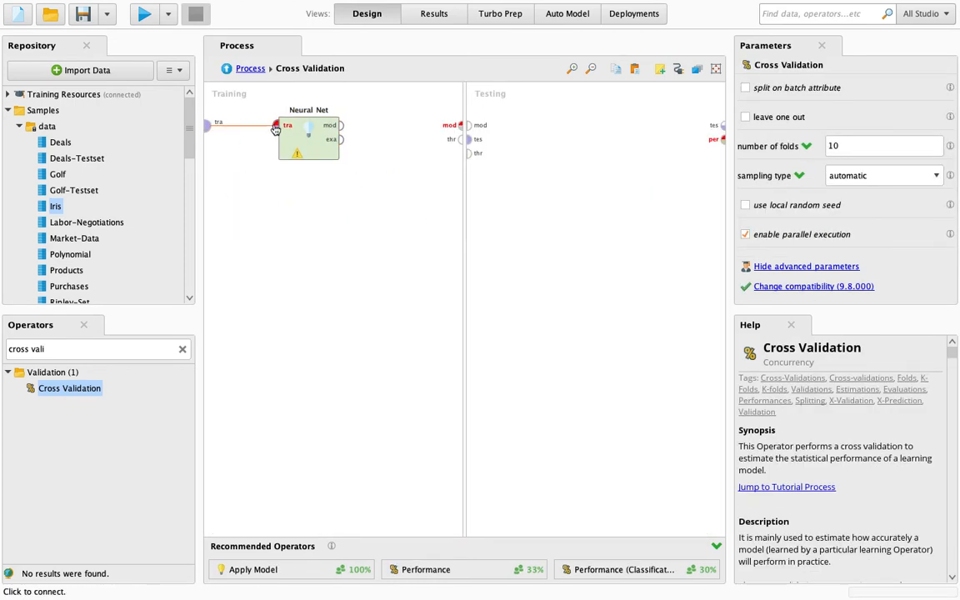
pyautogui.click(277, 125)
pyautogui.click(341, 125)
pyautogui.click(461, 127)
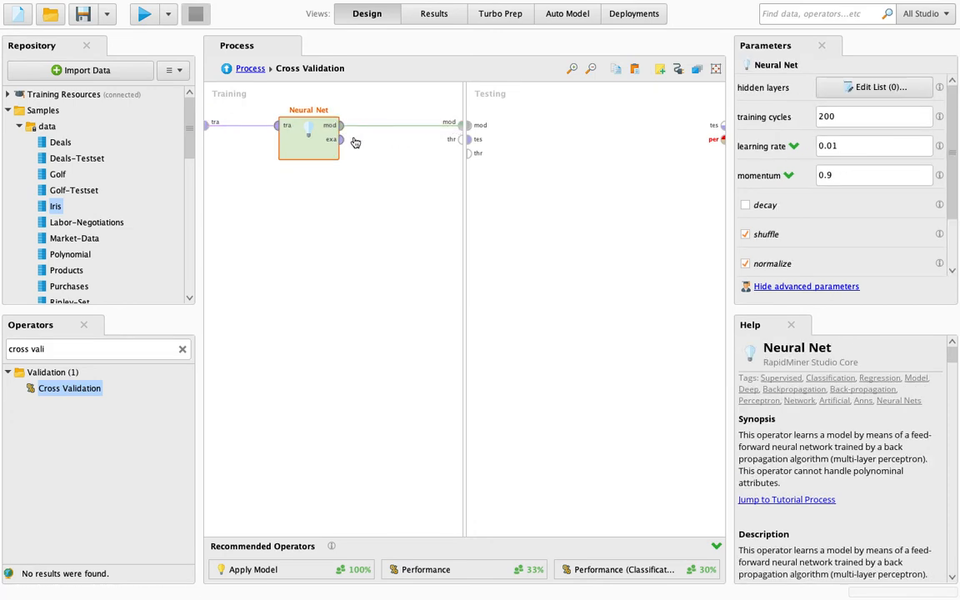
# Find the Apply Model operator and add it to Cross Validation's testing subprocess.
pyautogui.click(114, 348)
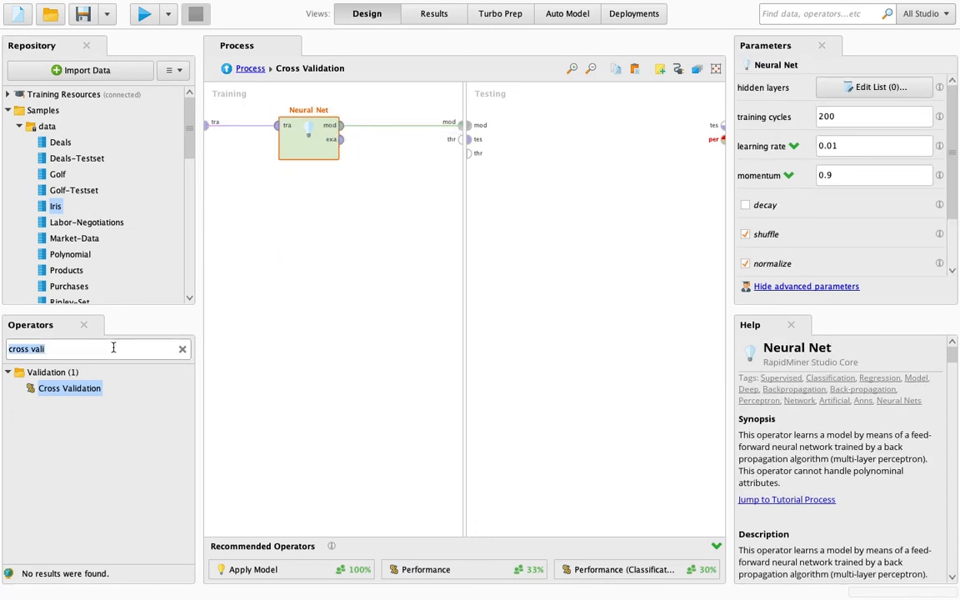
pyautogui.write('ap')
pyautogui.press('BackSpace')
pyautogui.write('p')
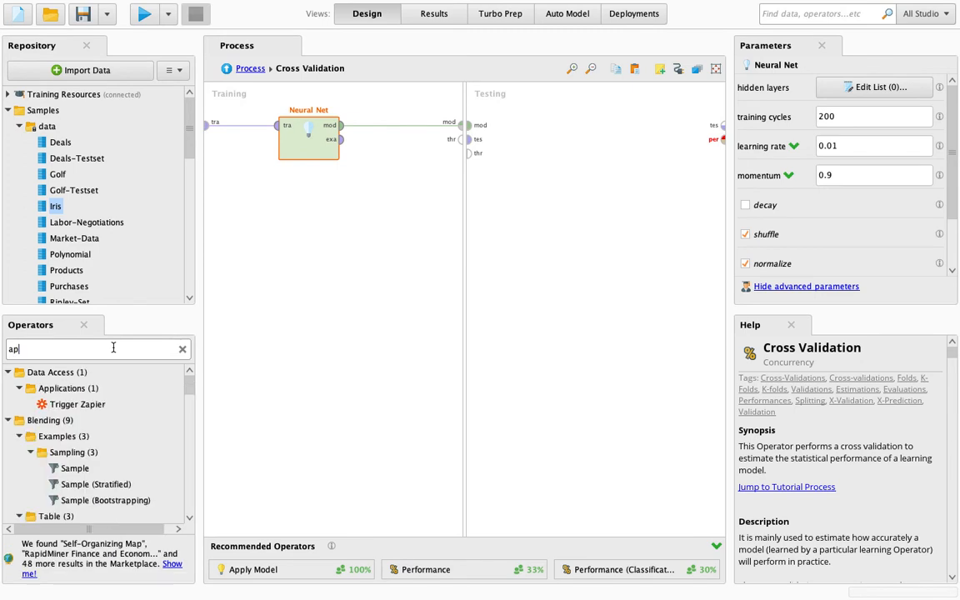
pyautogui.write('ly mode')
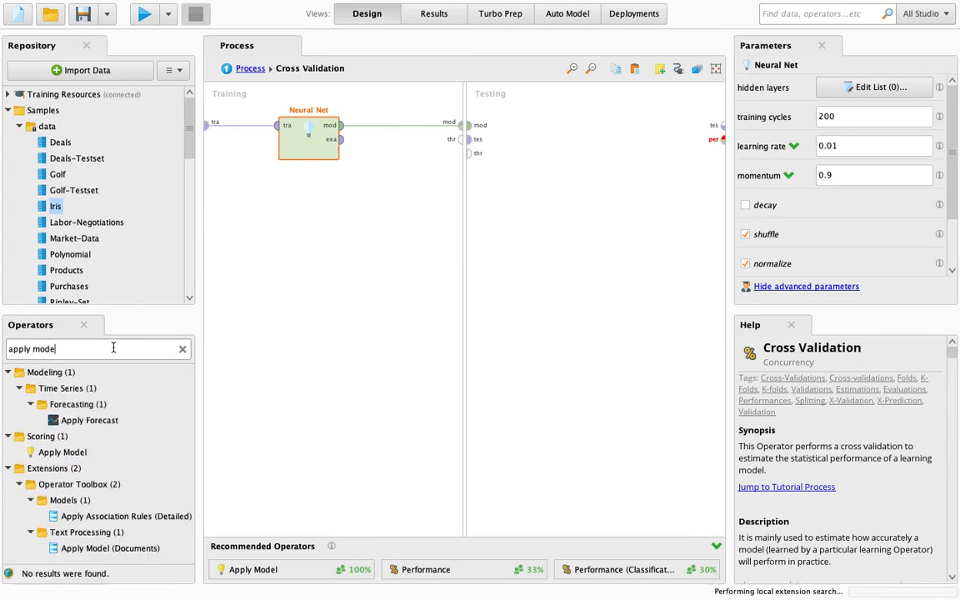
pyautogui.write('l')
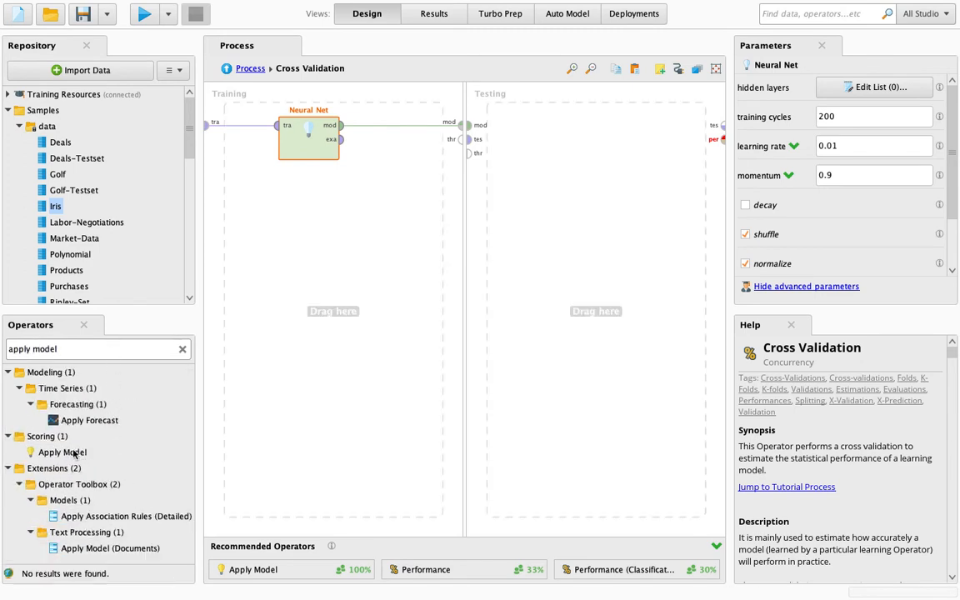
pyautogui.moveTo(74, 452); pyautogui.dragTo(615, 132)
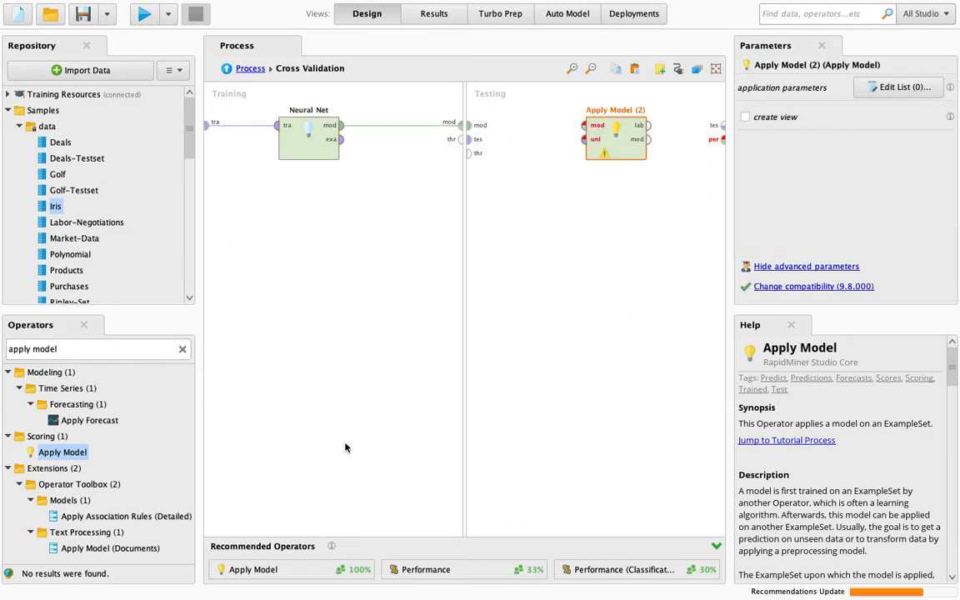
# Find the Performance (Classification) operator and place it below Apply Model in the testing subprocess.
pyautogui.click(96, 349)
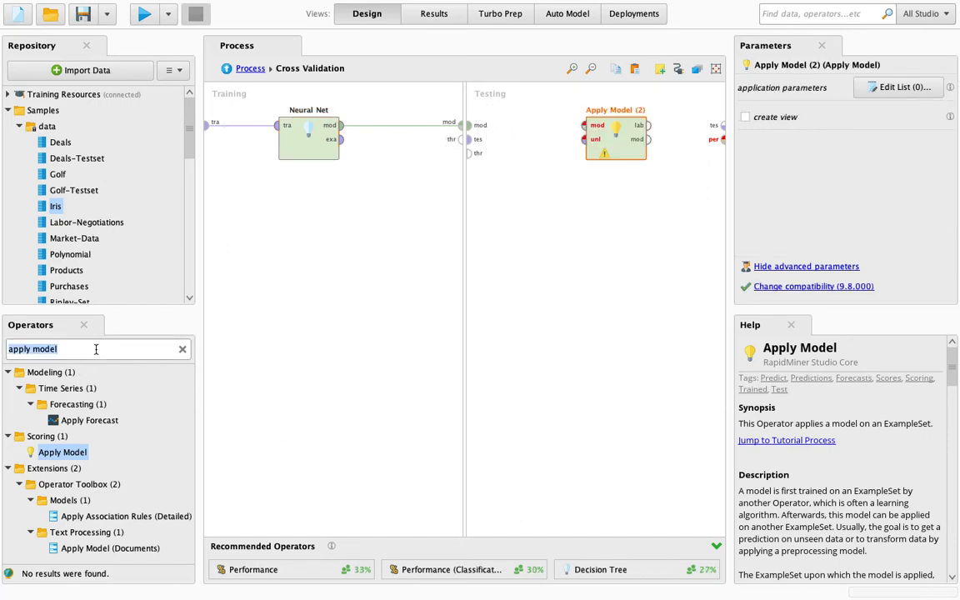
pyautogui.write('performa')
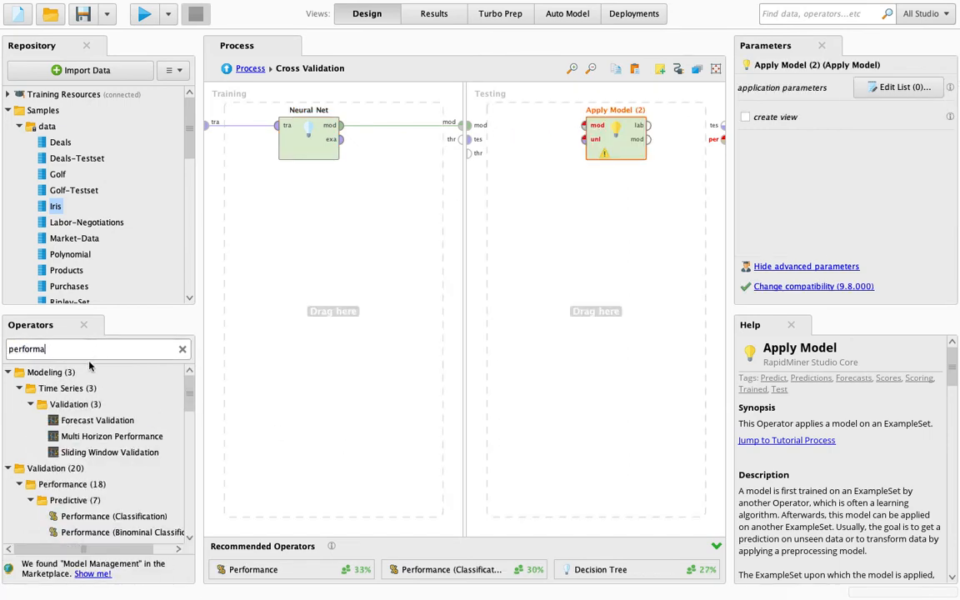
pyautogui.moveTo(94, 523); pyautogui.dragTo(613, 228)
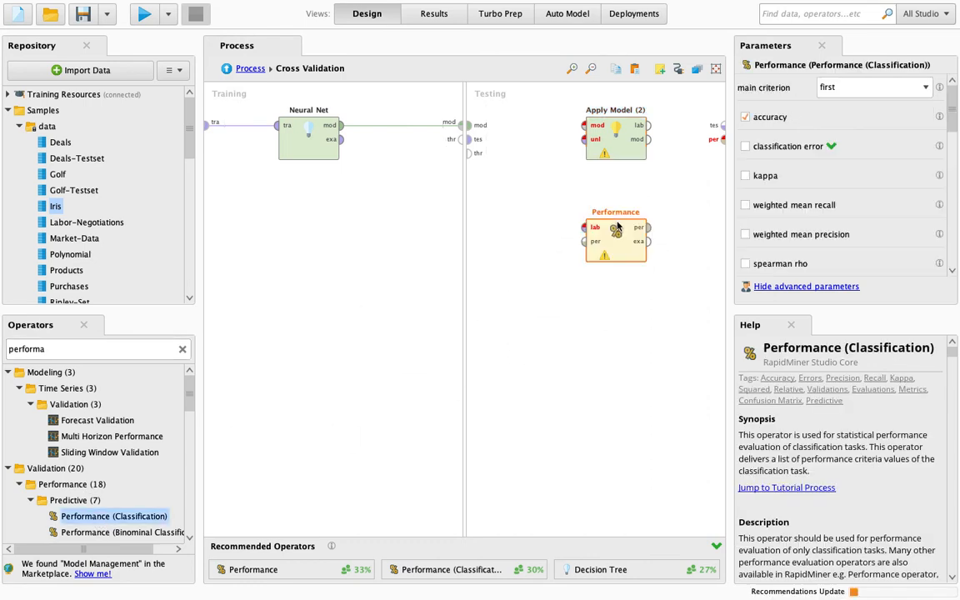
# Rename the Performance operator in the testing subprocess as "Performance training".
pyautogui.rightClick(617, 225)
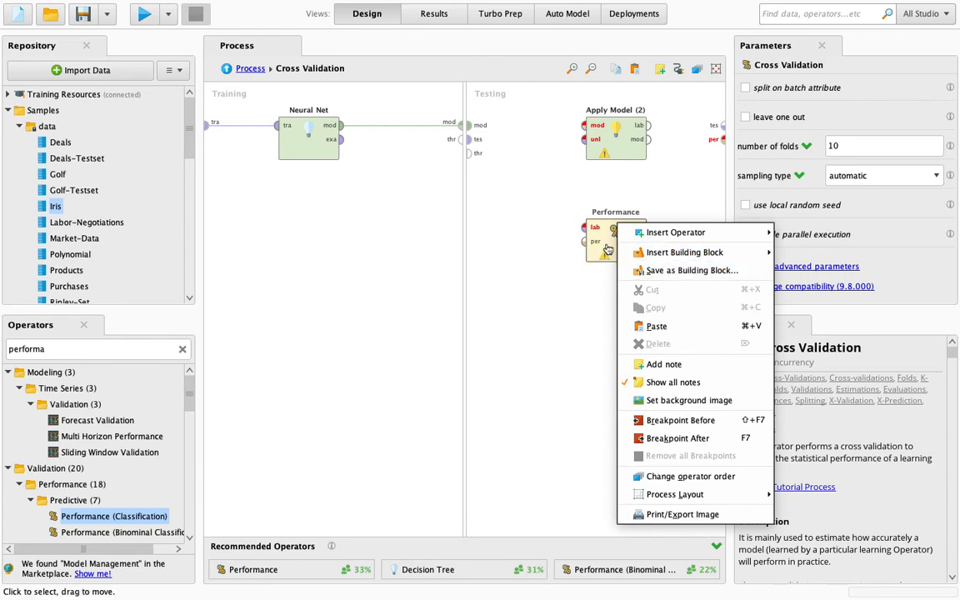
pyautogui.click(610, 247)
pyautogui.rightClick(609, 248)
pyautogui.click(642, 288)
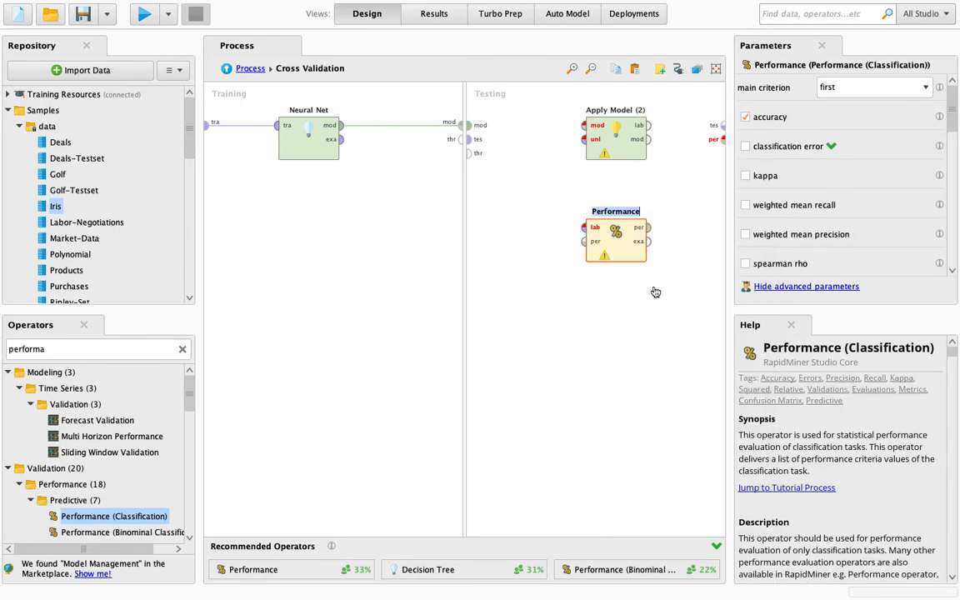
pyautogui.press('End')
pyautogui.write('trainin')
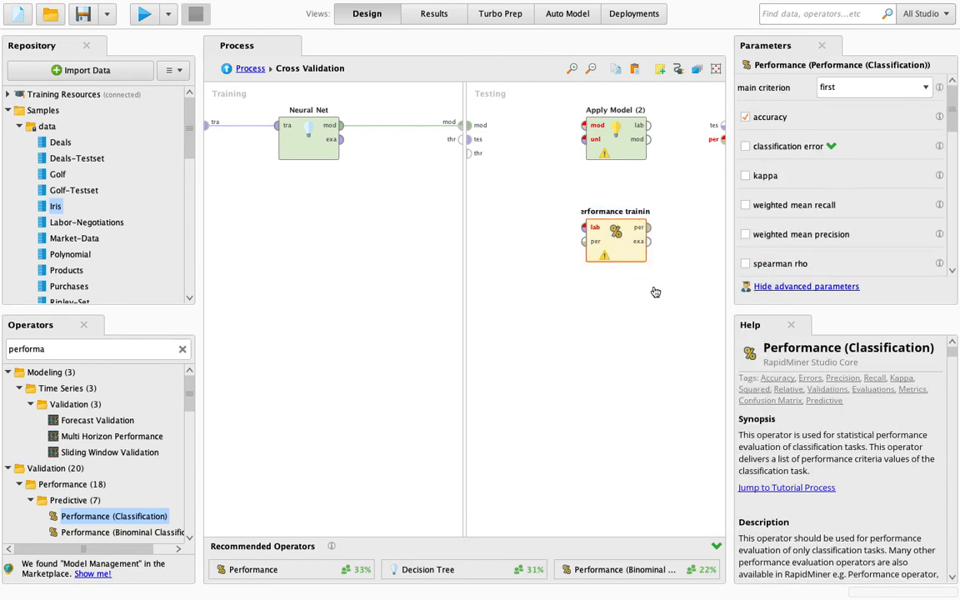
pyautogui.write('g')
pyautogui.press('Return')
# Connect Apply Model's labelled output to Performance training and the latter's performance output to the subprocess's first performance port.
pyautogui.click(648, 125)
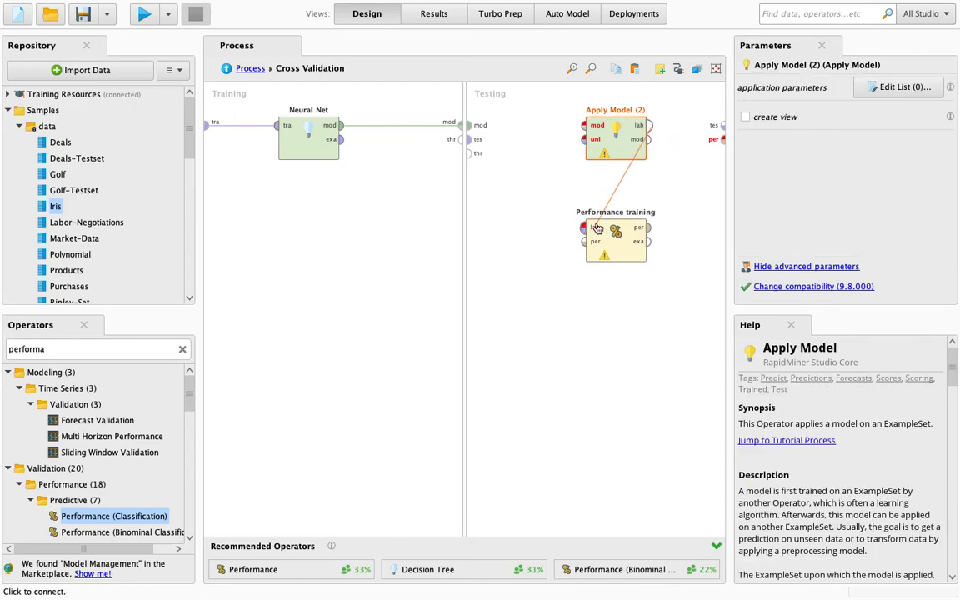
pyautogui.click(593, 228)
pyautogui.click(648, 228)
pyautogui.click(722, 138)
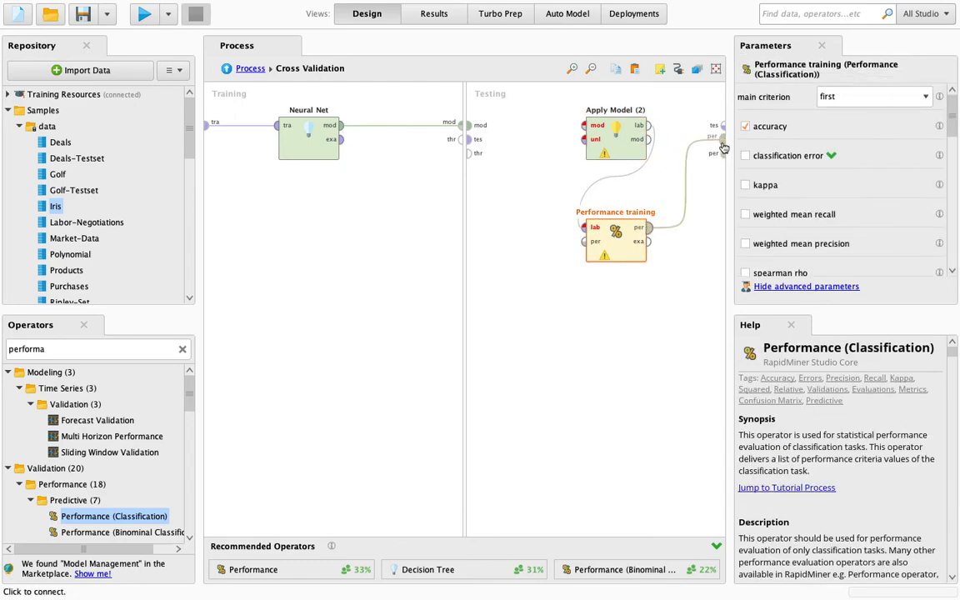
# Connect the testing subprocess's model and test set ports to Apply Model's model and unlabelled data inputs.
pyautogui.click(469, 125)
pyautogui.click(585, 126)
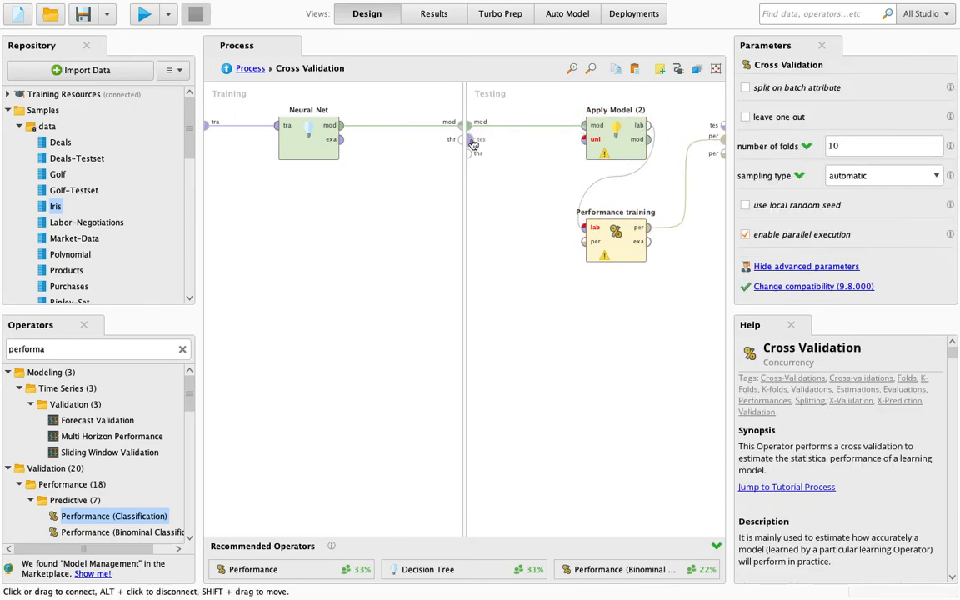
pyautogui.click(473, 141)
pyautogui.click(585, 139)
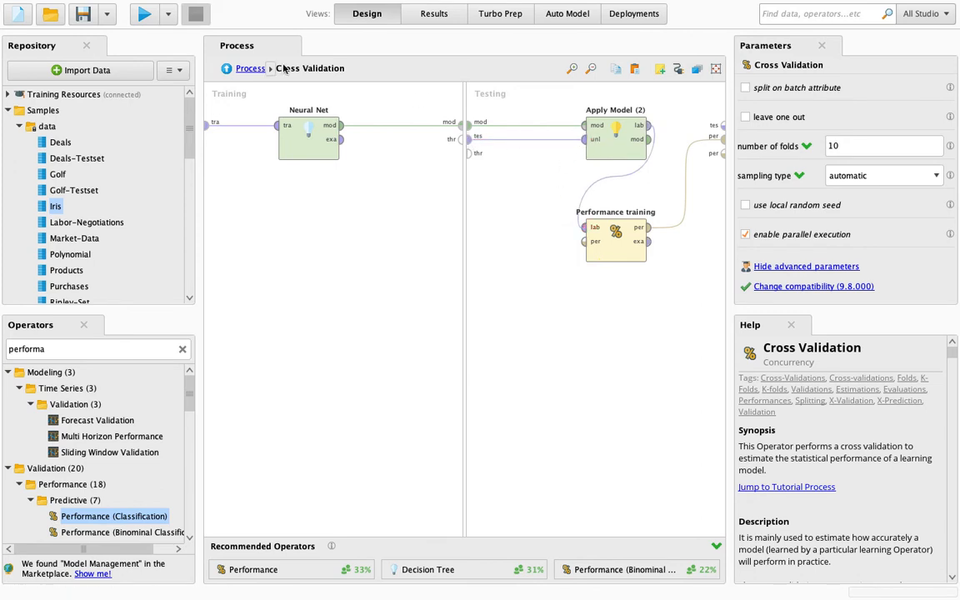
# In the main process, connect Cross Validation's model output and Split Data's second partition to Apply Model's model and unlabelled inputs.
pyautogui.click(249, 68)
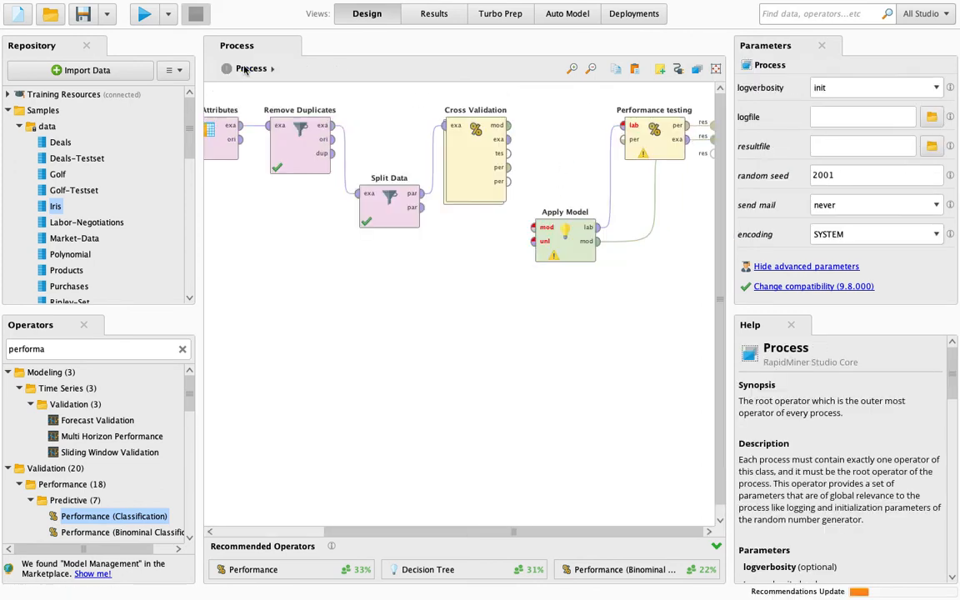
pyautogui.click(507, 126)
pyautogui.click(534, 226)
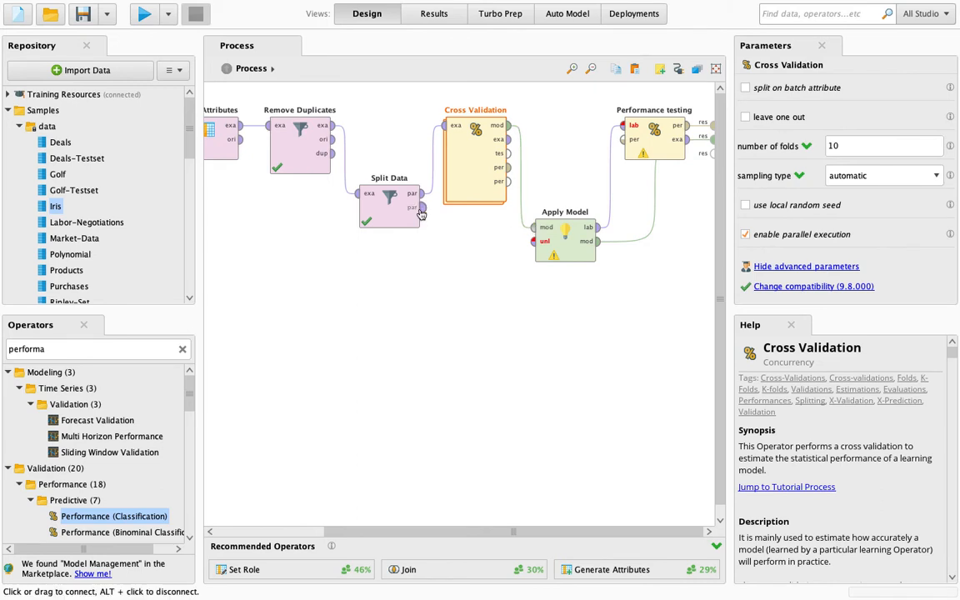
pyautogui.click(421, 209)
pyautogui.click(534, 241)
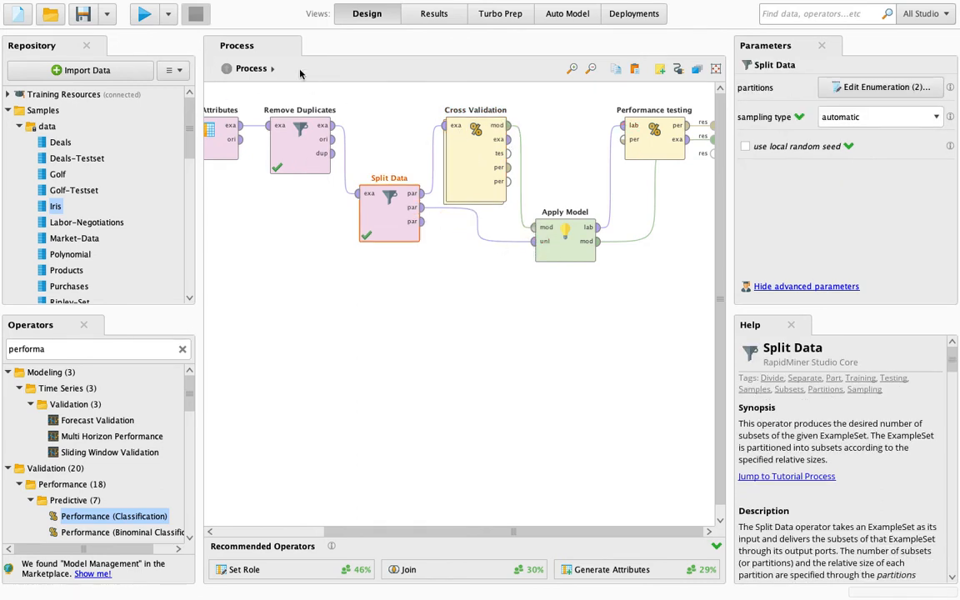
# Find the Optimize Parameters (Grid) operator and add it to the main process below Cross Validation.
pyautogui.doubleClick(87, 349)
pyautogui.write('optimise')
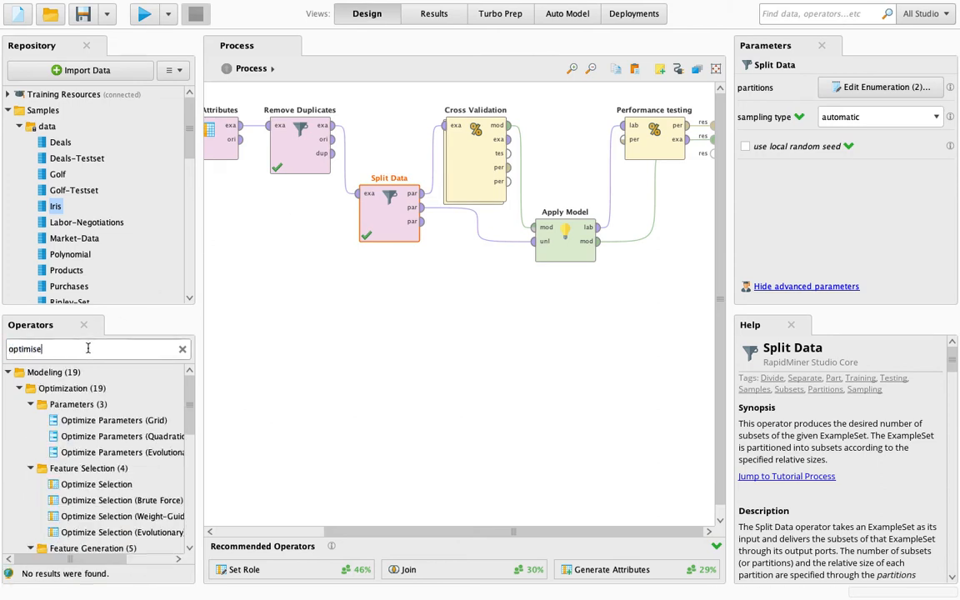
pyautogui.press('BackSpace')
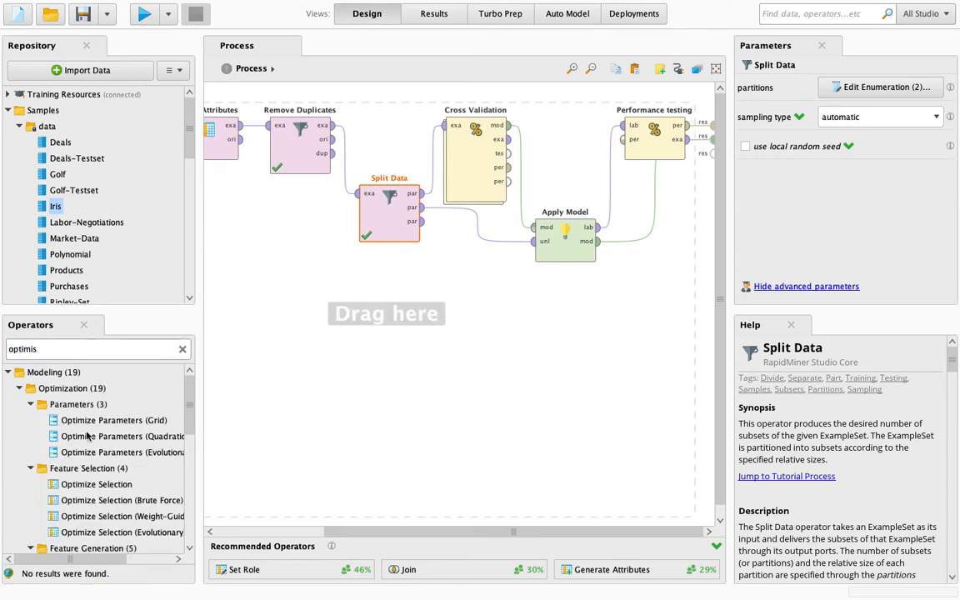
pyautogui.moveTo(101, 421); pyautogui.dragTo(450, 325)
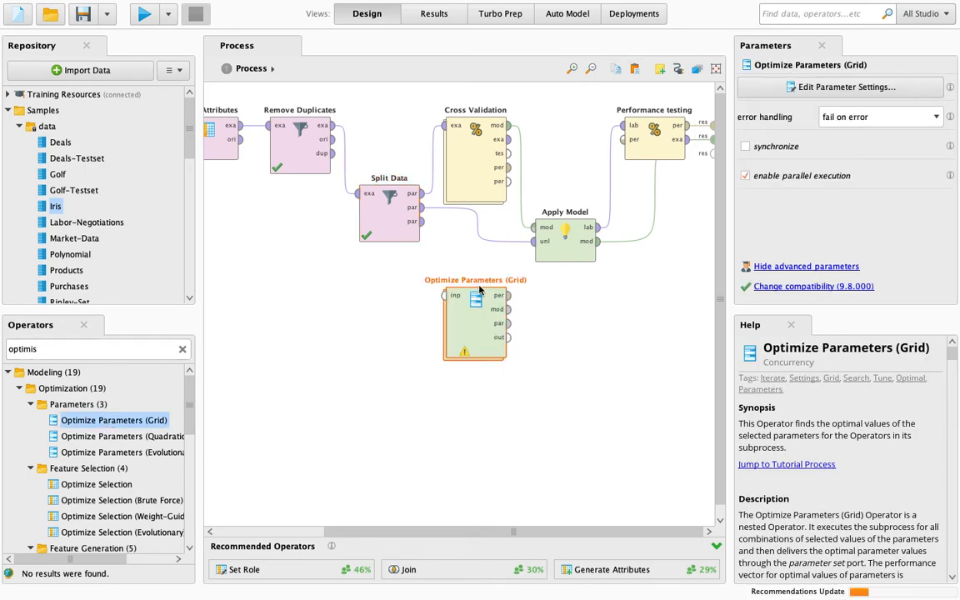
# Cut Cross Validation from the main process and move Optimize Parameters (Grid) into its place.
pyautogui.click(485, 146)
pyautogui.rightClick(485, 146)
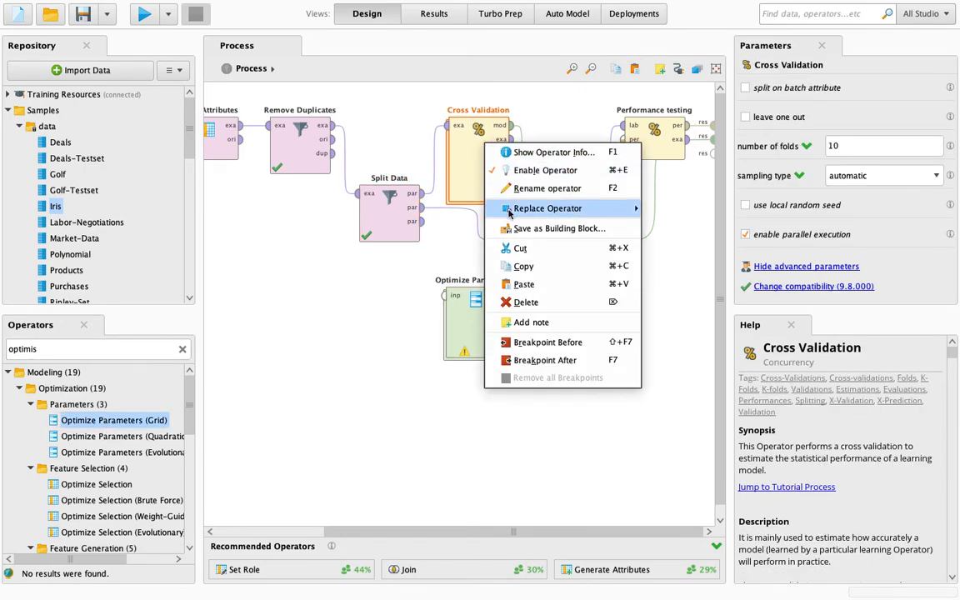
pyautogui.click(518, 266)
pyautogui.moveTo(495, 327); pyautogui.dragTo(495, 158)
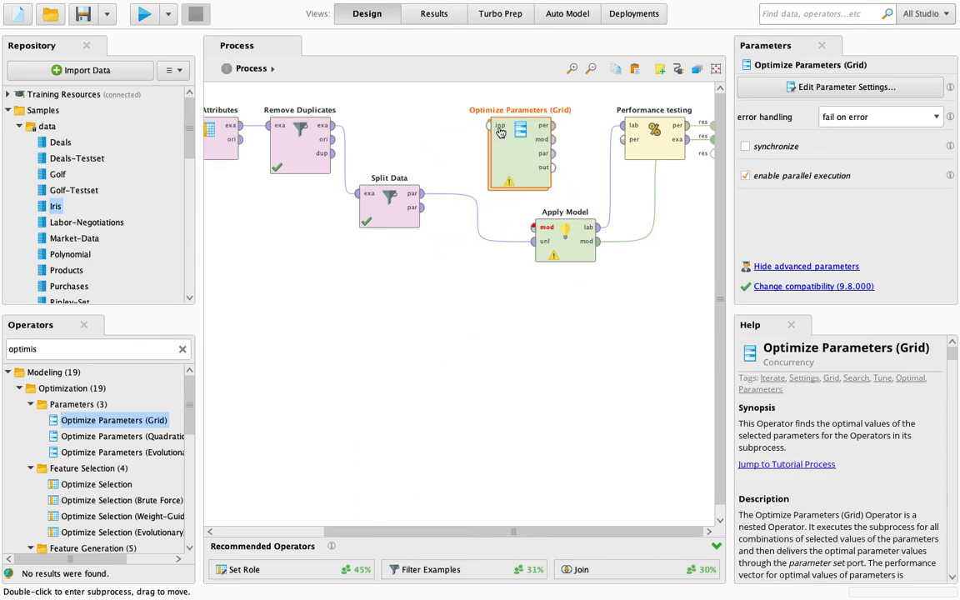
# Rewire Split Data so its first partition feeds Optimize Parameters (Grid) and its second partition feeds Apply Model's unlabelled input.
pyautogui.keyDown('alt'); pyautogui.click(477, 214); pyautogui.keyUp('alt')
pyautogui.click(423, 206)
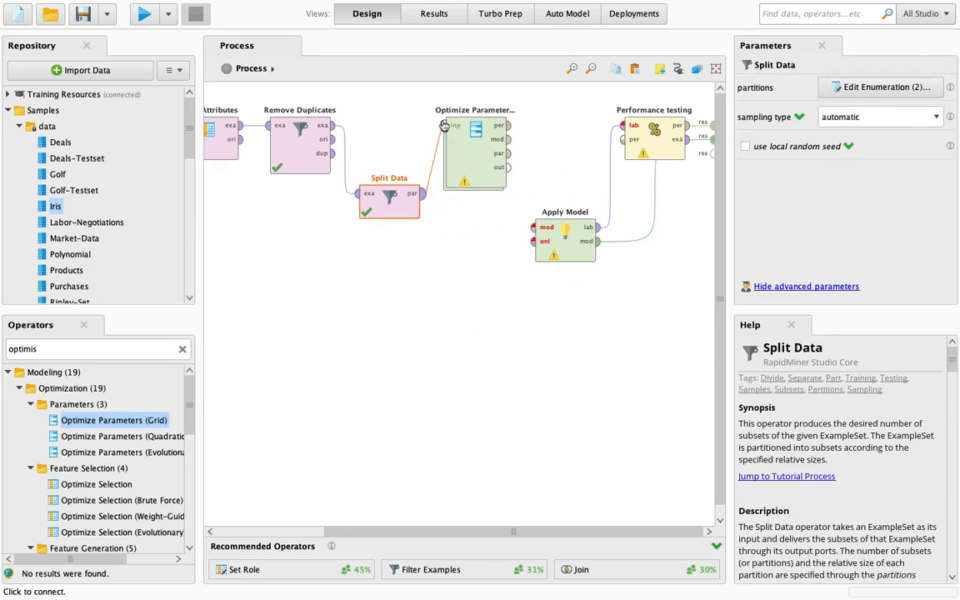
pyautogui.click(534, 241)
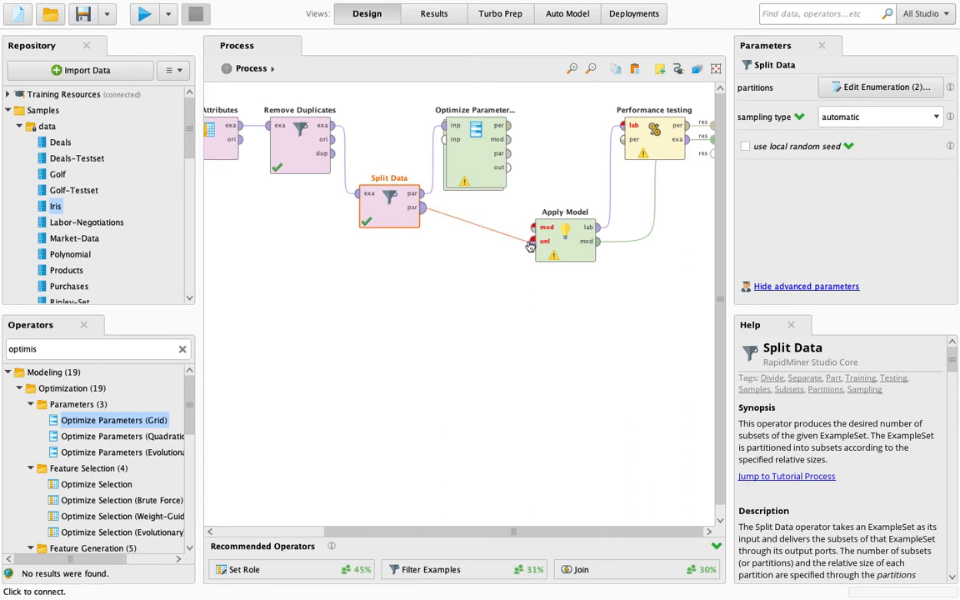
# Connect Optimize Parameters (Grid)'s model output to Apply Model, and its performance and parameter set outputs to free process result ports.
pyautogui.click(508, 138)
pyautogui.click(534, 227)
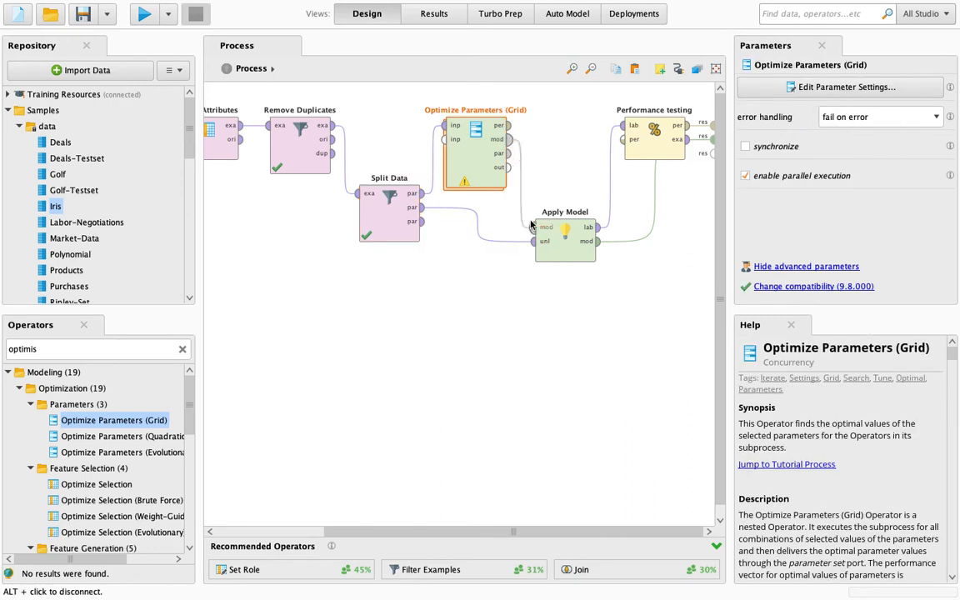
pyautogui.click(509, 127)
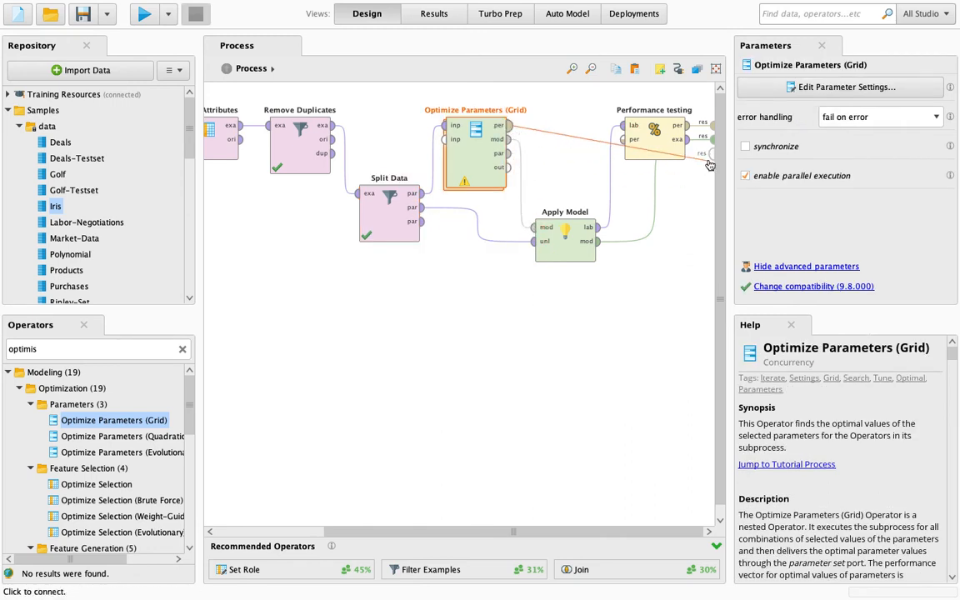
pyautogui.click(622, 140)
pyautogui.click(508, 153)
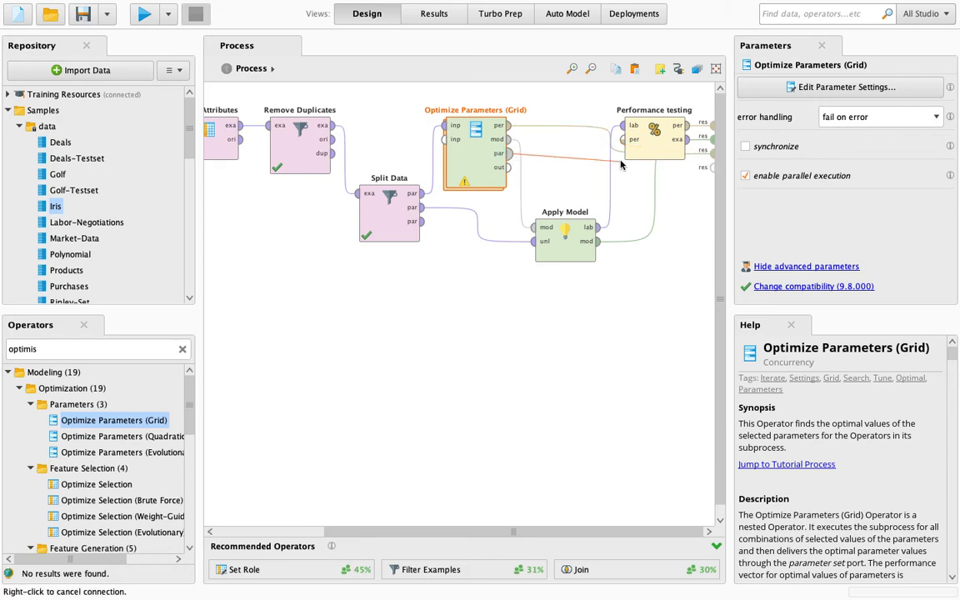
pyautogui.click(709, 166)
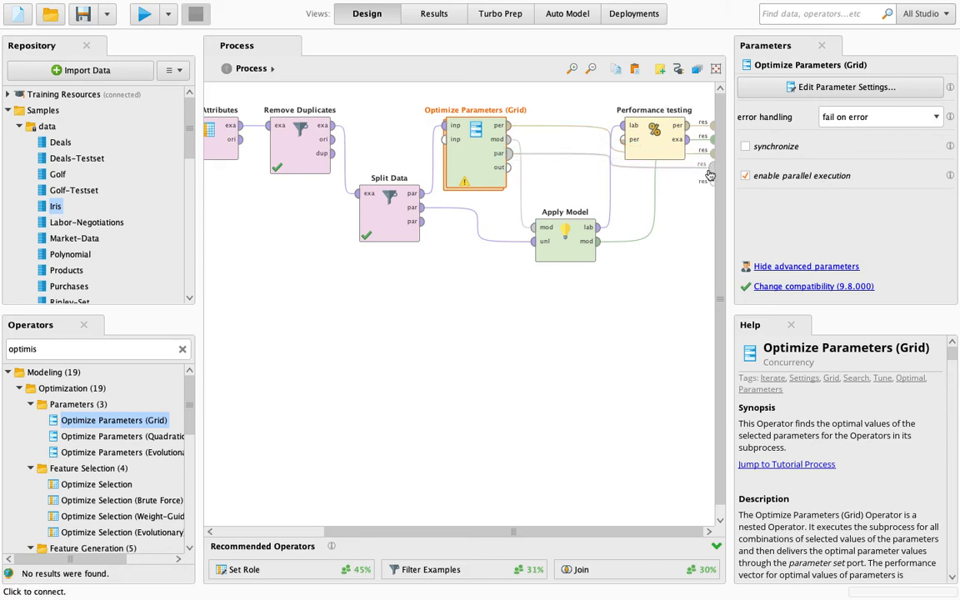
# Paste Cross Validation into the Optimize Parameters (Grid) subprocess and place it near the upper middle, level with the input ports.
pyautogui.doubleClick(460, 146)
pyautogui.press('super+v')
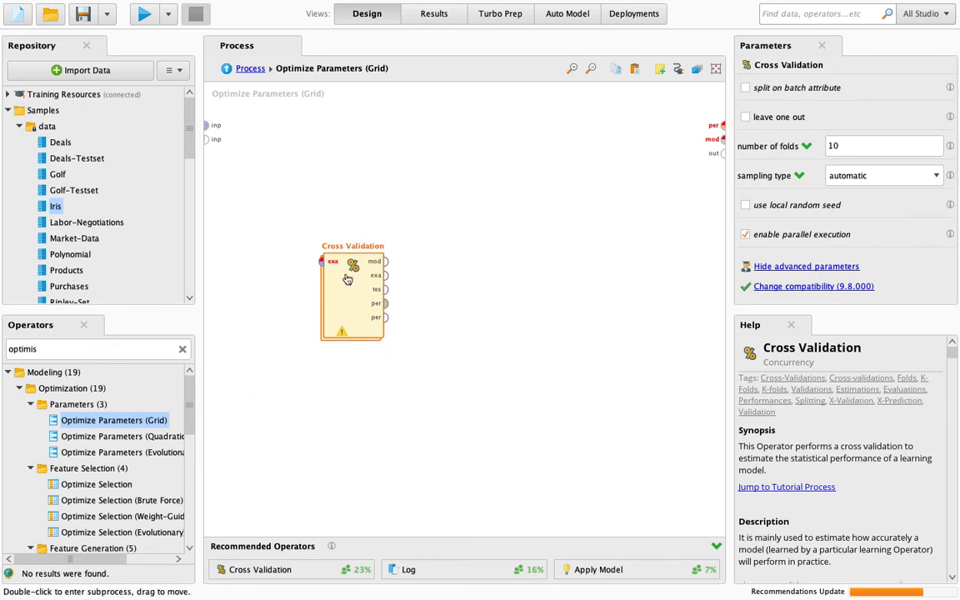
pyautogui.moveTo(347, 278); pyautogui.dragTo(418, 153)
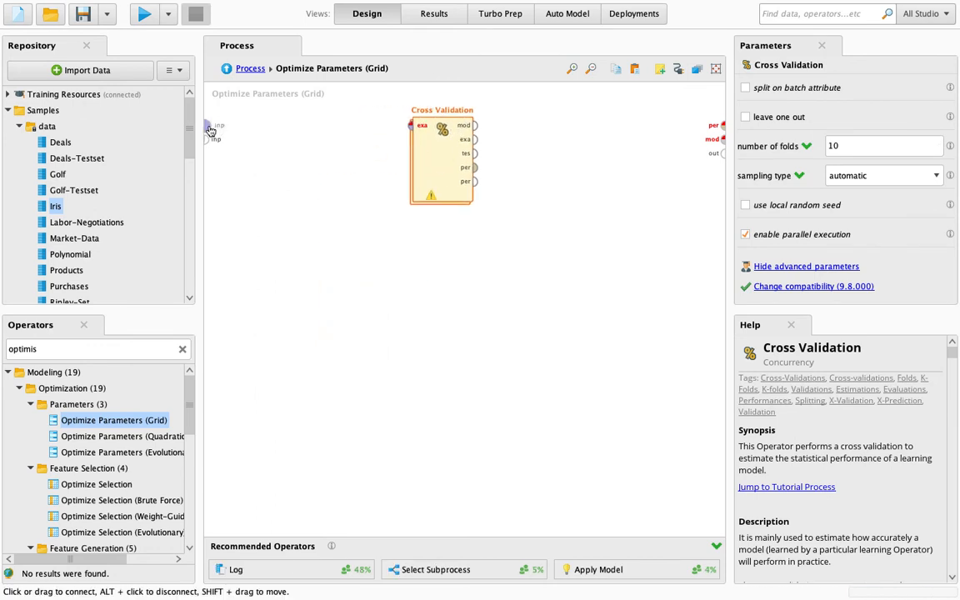
# Connect the subprocess input to Cross Validation's example set input, and its model and performance outputs to the matching subprocess ports.
pyautogui.click(208, 125)
pyautogui.click(408, 126)
pyautogui.click(474, 125)
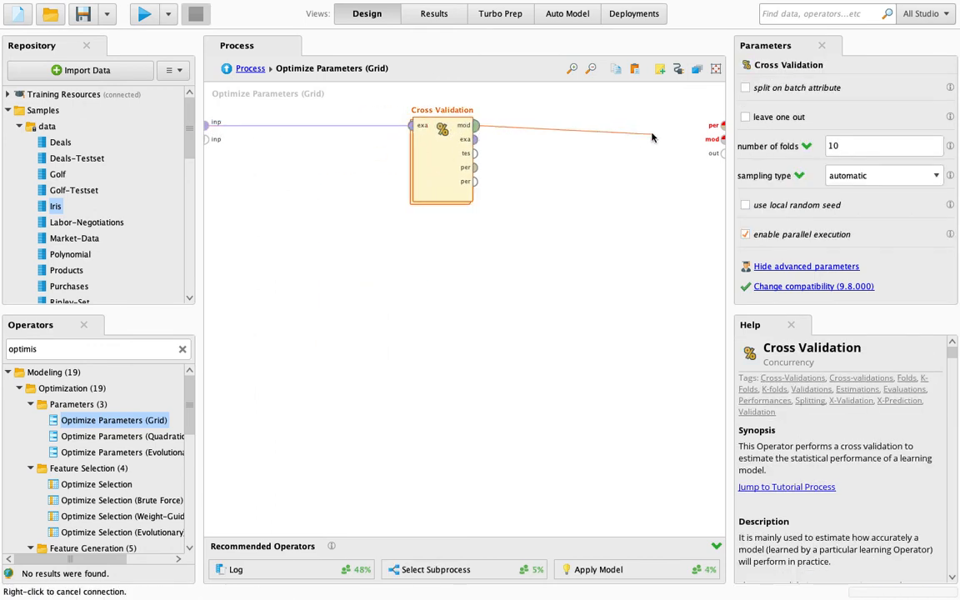
pyautogui.click(721, 139)
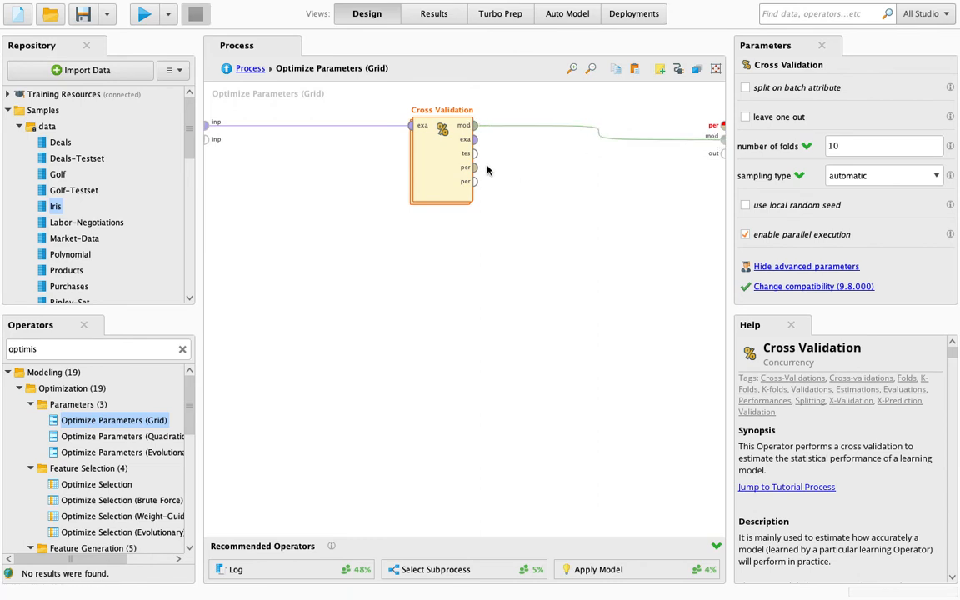
pyautogui.click(474, 167)
pyautogui.click(717, 125)
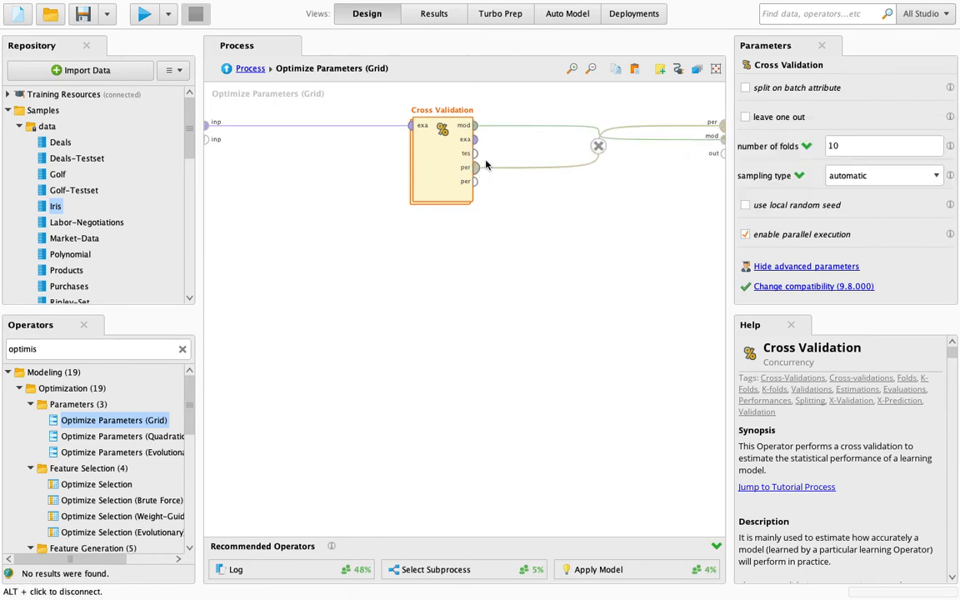
pyautogui.moveTo(478, 143)
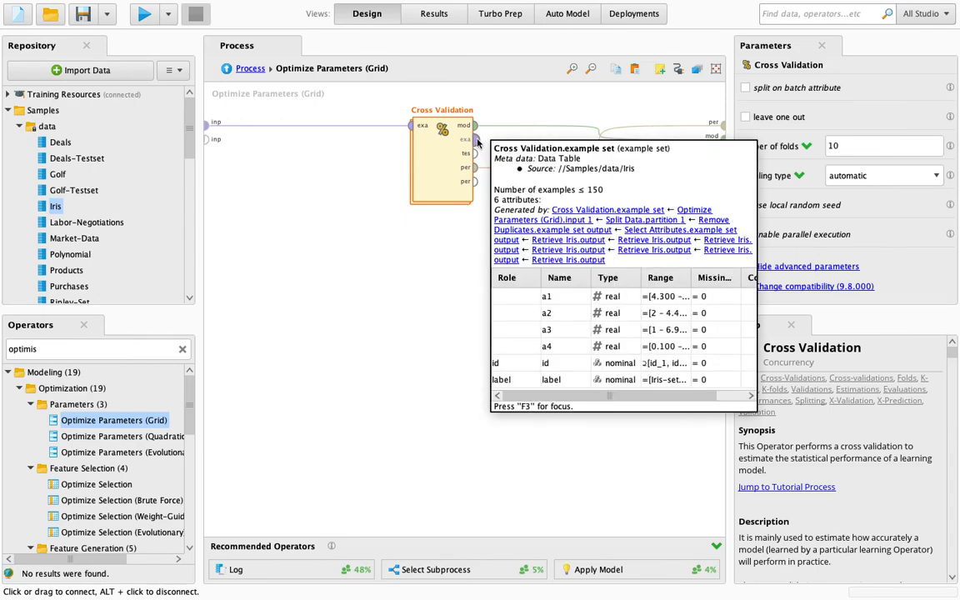
# Add Cross Validation's number_of_folds to the parameters tuned by Optimize Parameters (Grid), with a maximum of 10 and 2 steps.
pyautogui.click(251, 68)
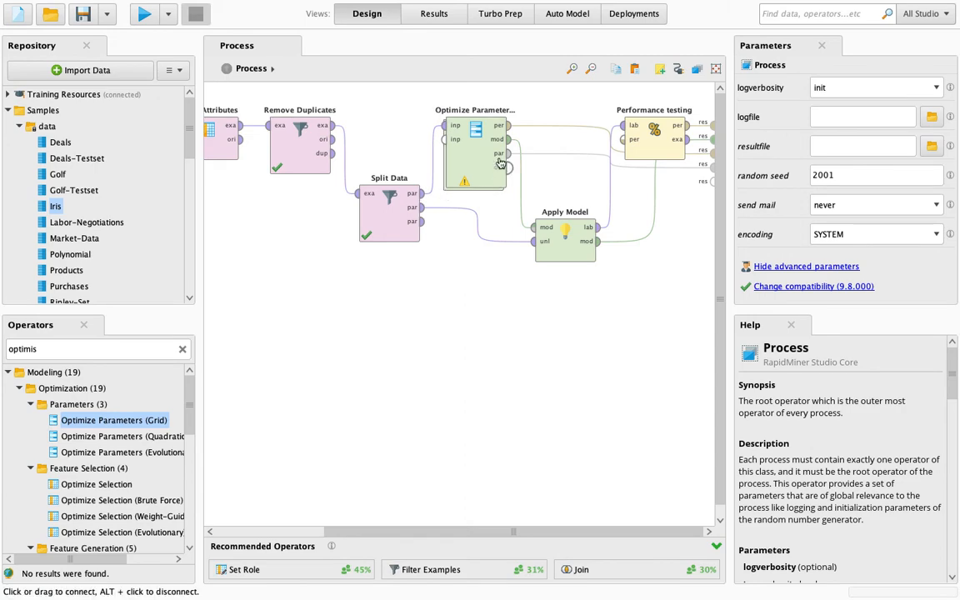
pyautogui.doubleClick(463, 152)
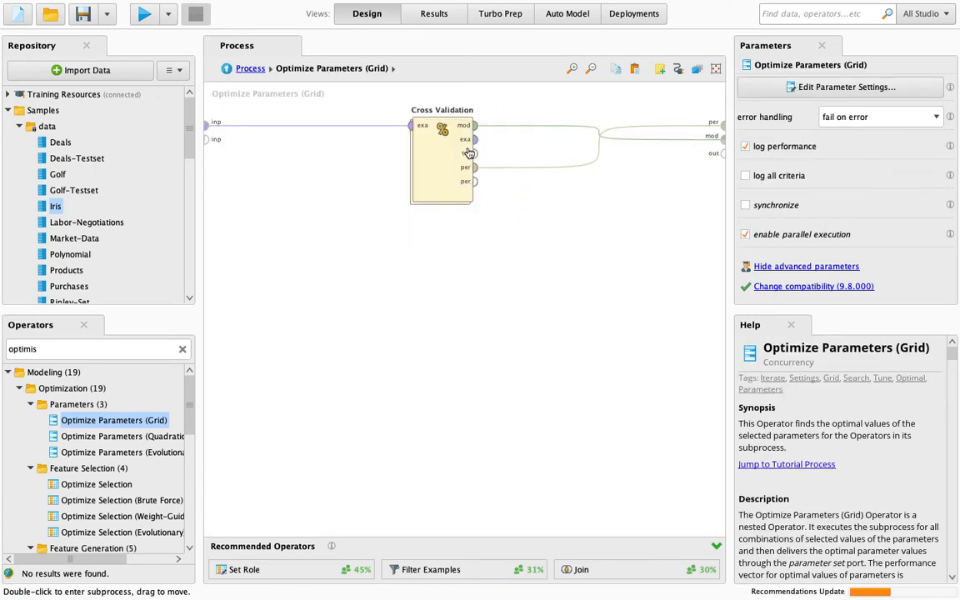
pyautogui.click(247, 68)
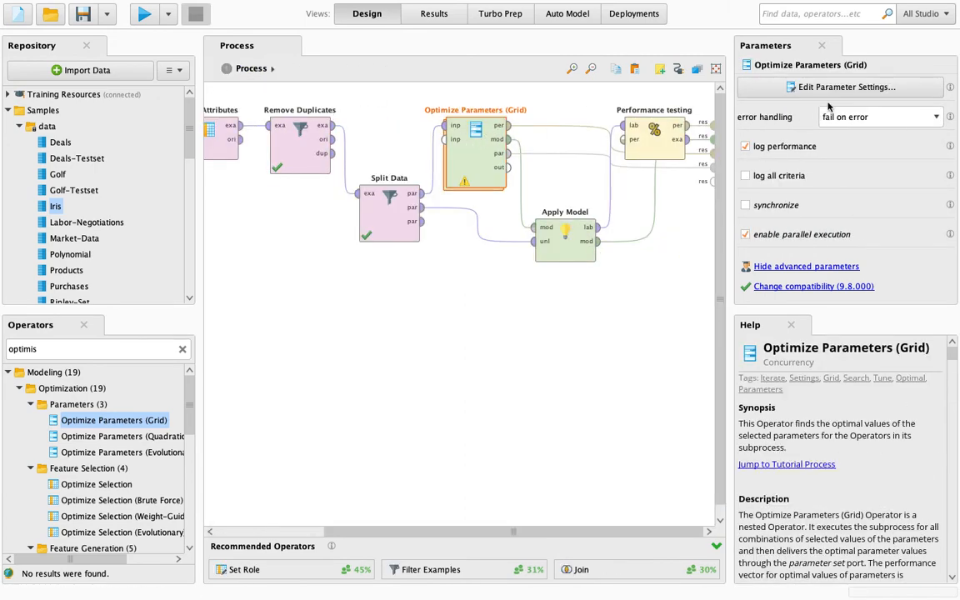
pyautogui.click(829, 87)
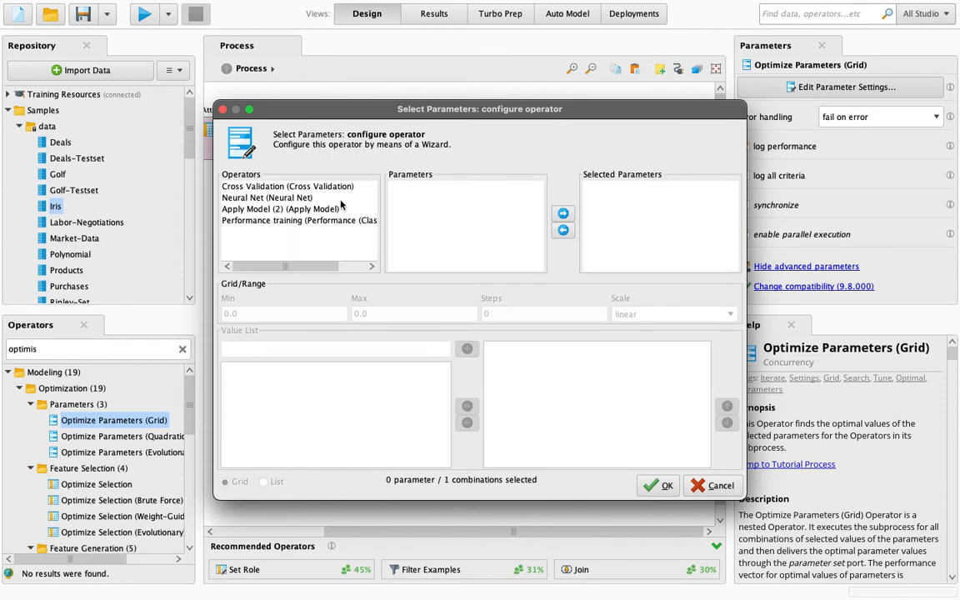
pyautogui.click(331, 188)
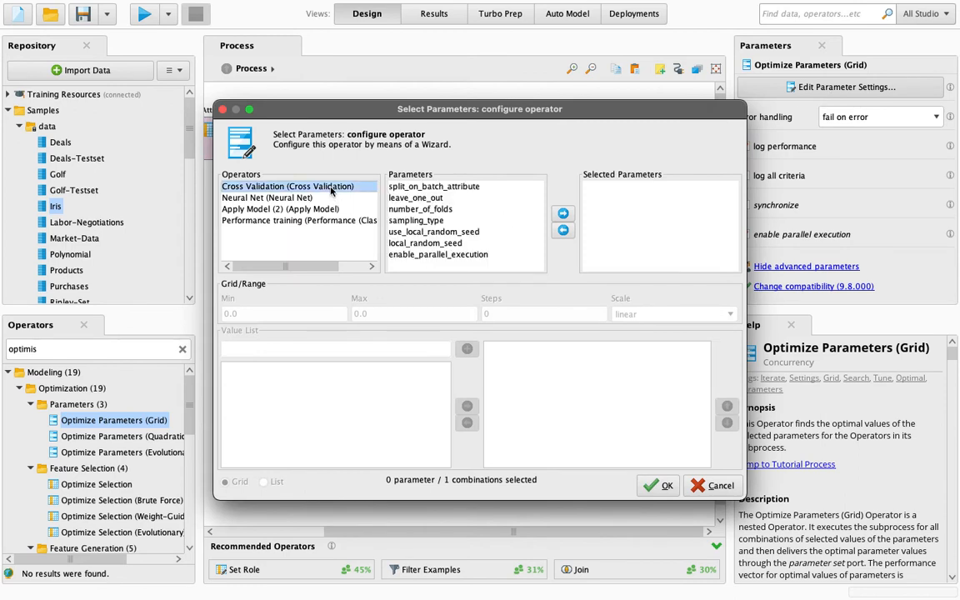
pyautogui.click(421, 210)
pyautogui.click(563, 214)
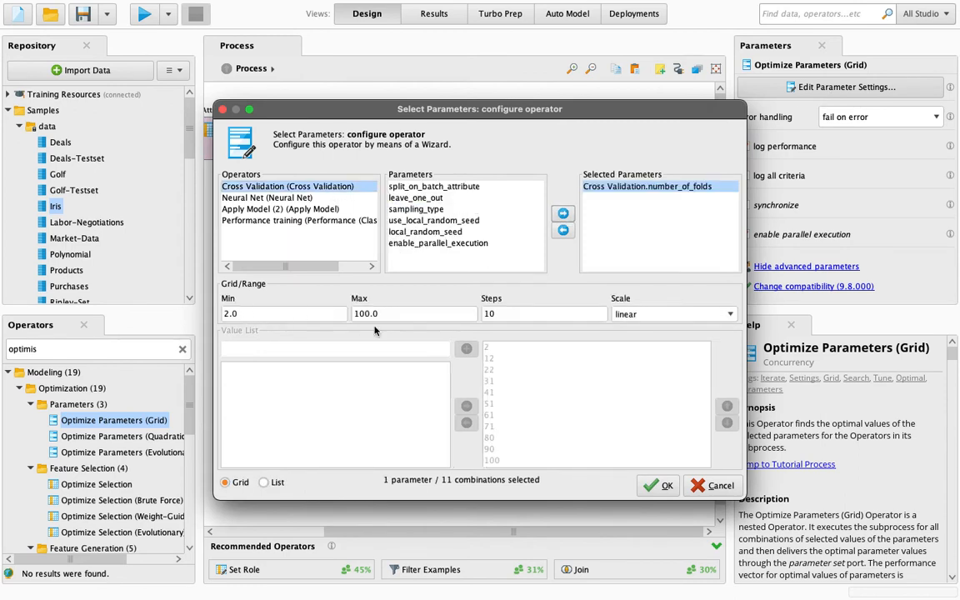
pyautogui.click(402, 314)
pyautogui.press('Tab')
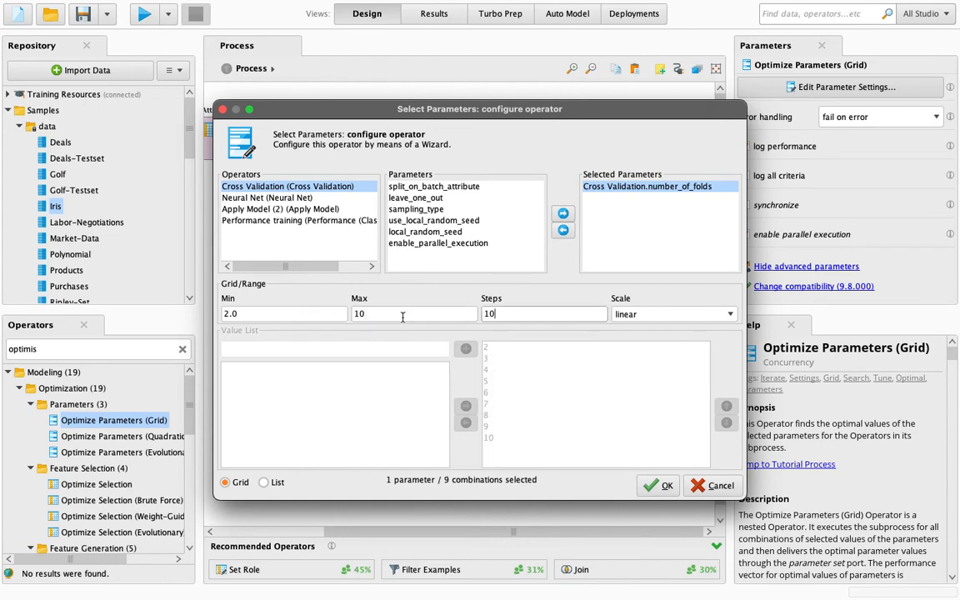
pyautogui.write('2')
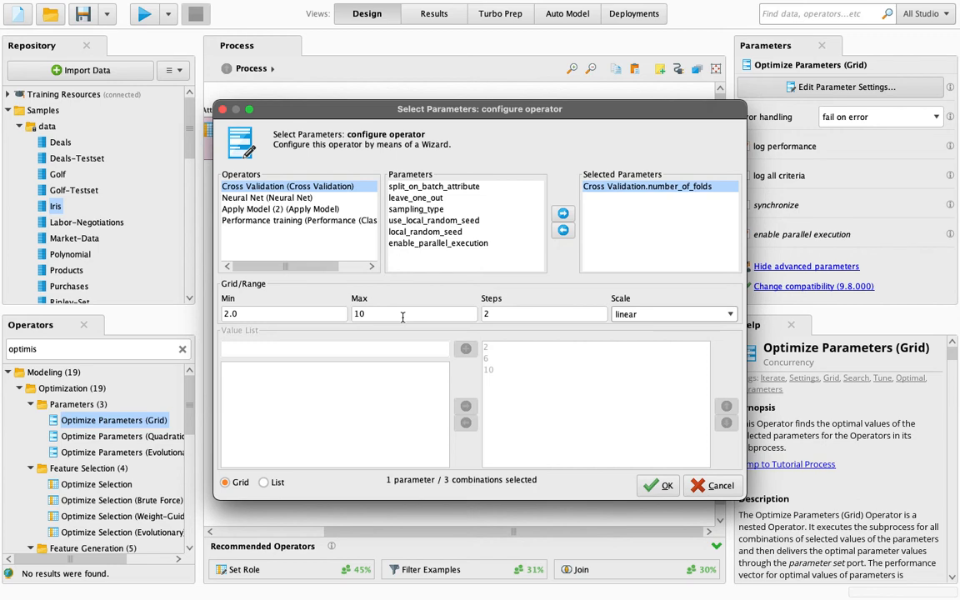
# Add Neural Net's training_cycles, learning_rate and momentum to the tuned parameters with their default ranges and accept the parameter settings.
pyautogui.click(266, 198)
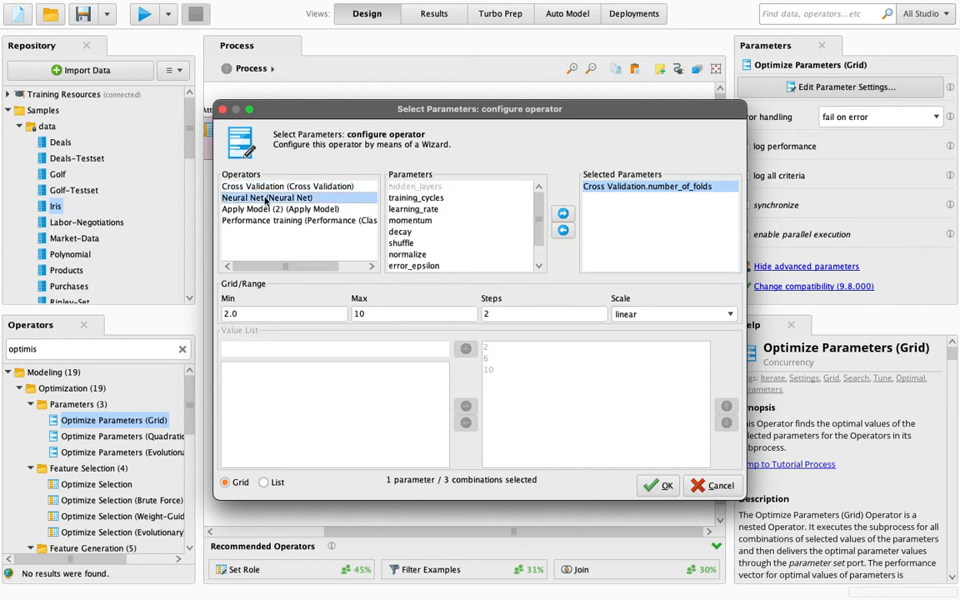
pyautogui.click(433, 199)
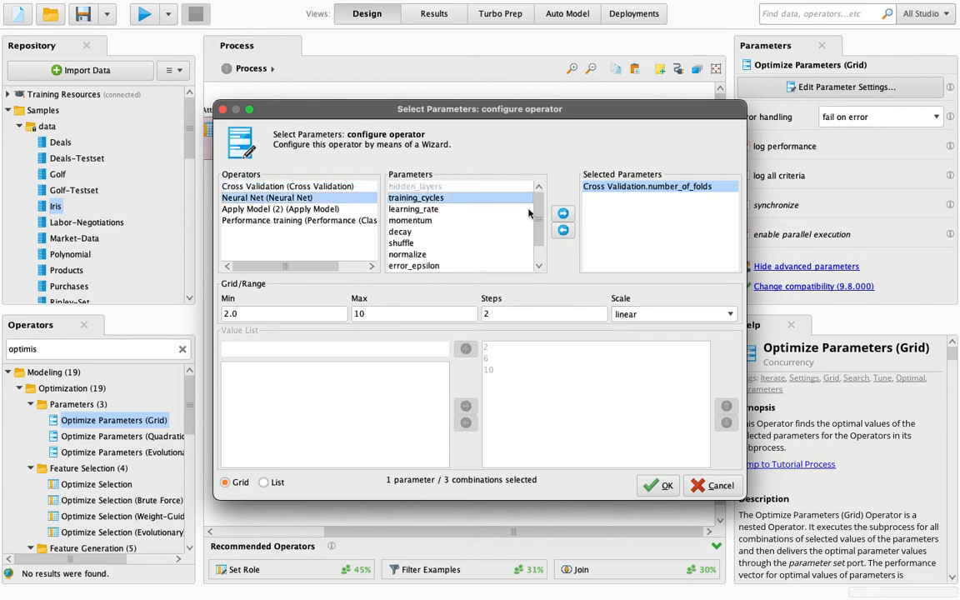
pyautogui.click(563, 215)
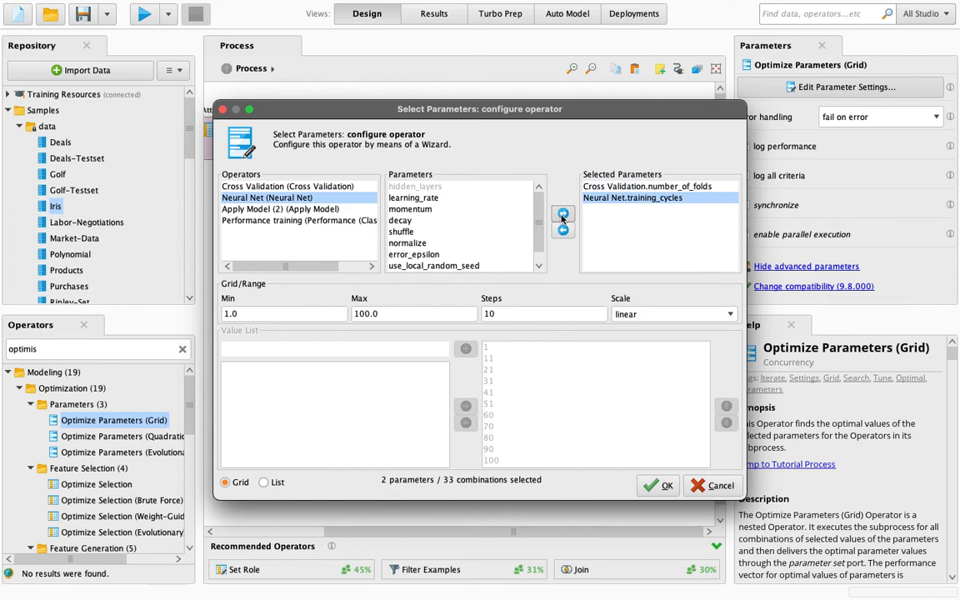
pyautogui.click(414, 198)
pyautogui.click(562, 214)
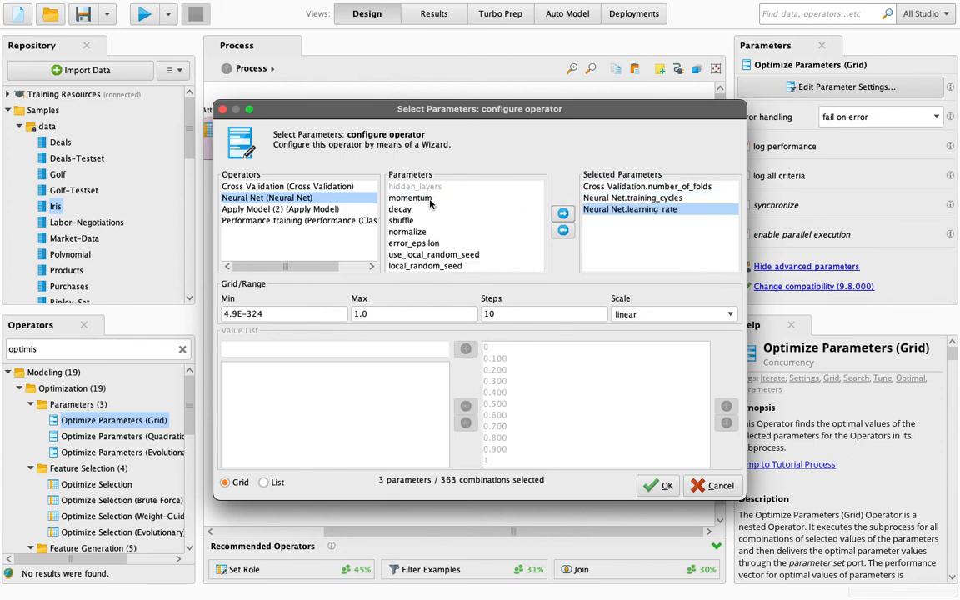
pyautogui.click(423, 199)
pyautogui.click(564, 215)
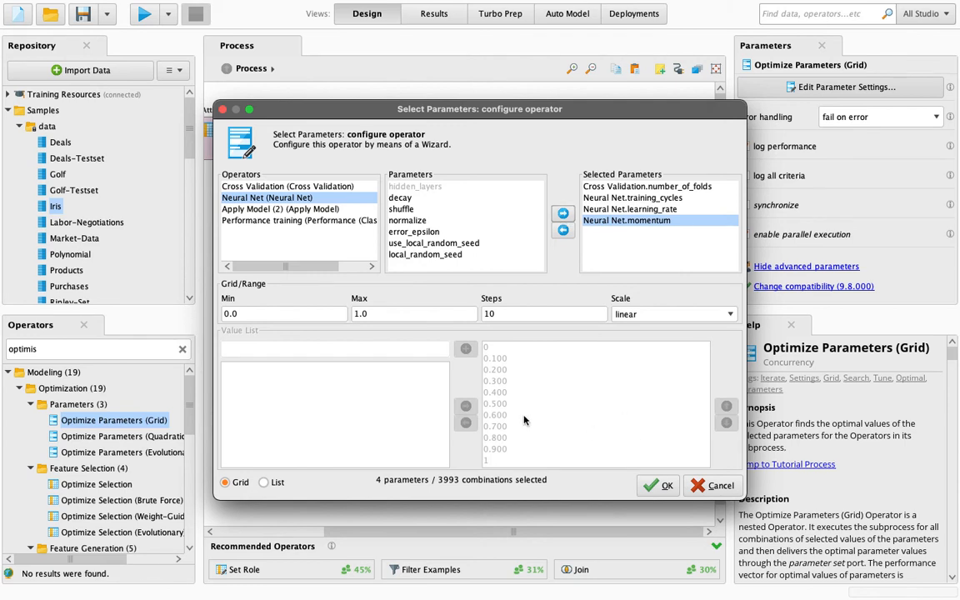
pyautogui.click(249, 312)
pyautogui.click(396, 314)
pyautogui.click(537, 315)
pyautogui.click(655, 487)
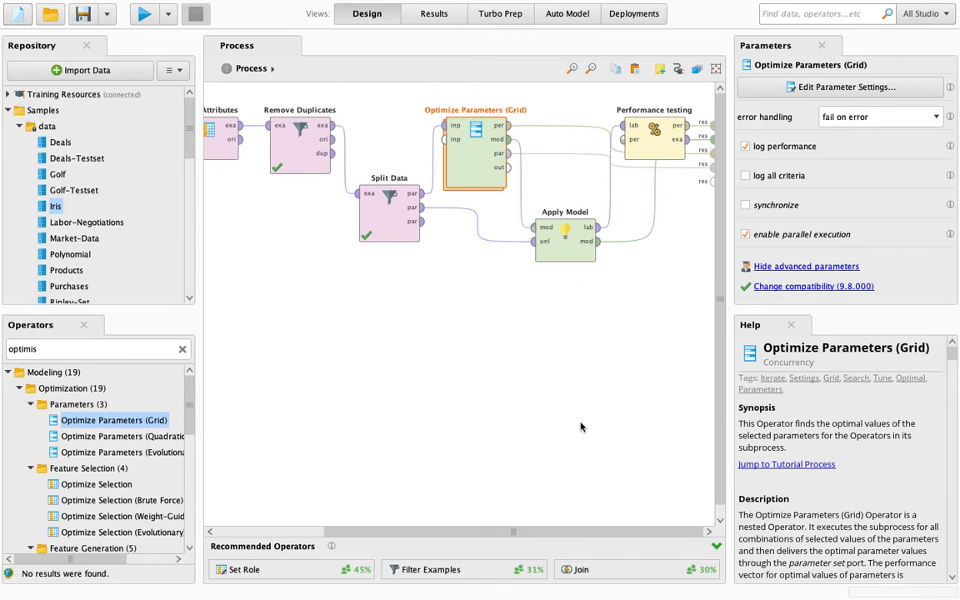
# Run the process and review the neural net, the optimal parameter set, and the testing and training performance results.
pyautogui.click(144, 17)
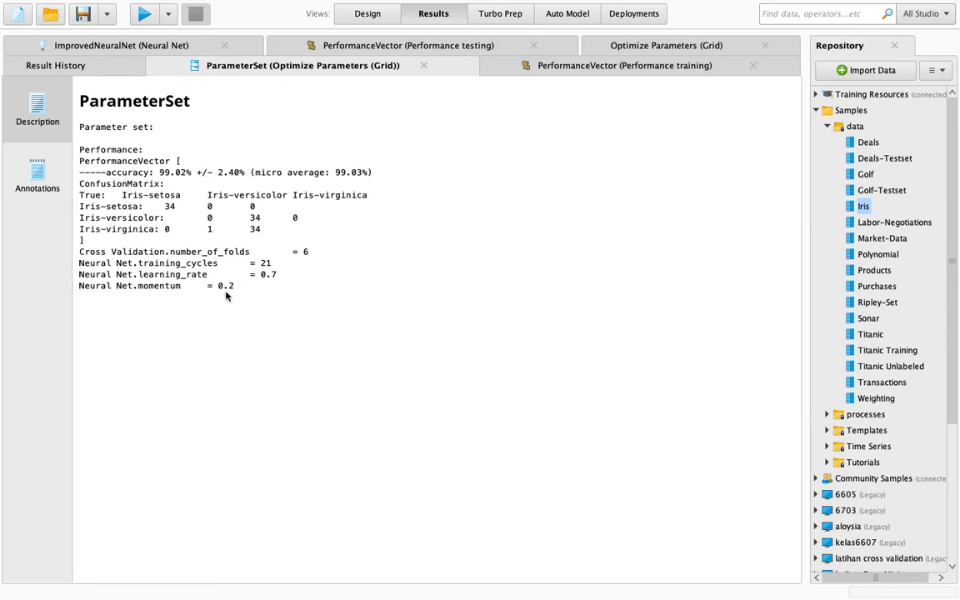
pyautogui.click(152, 53)
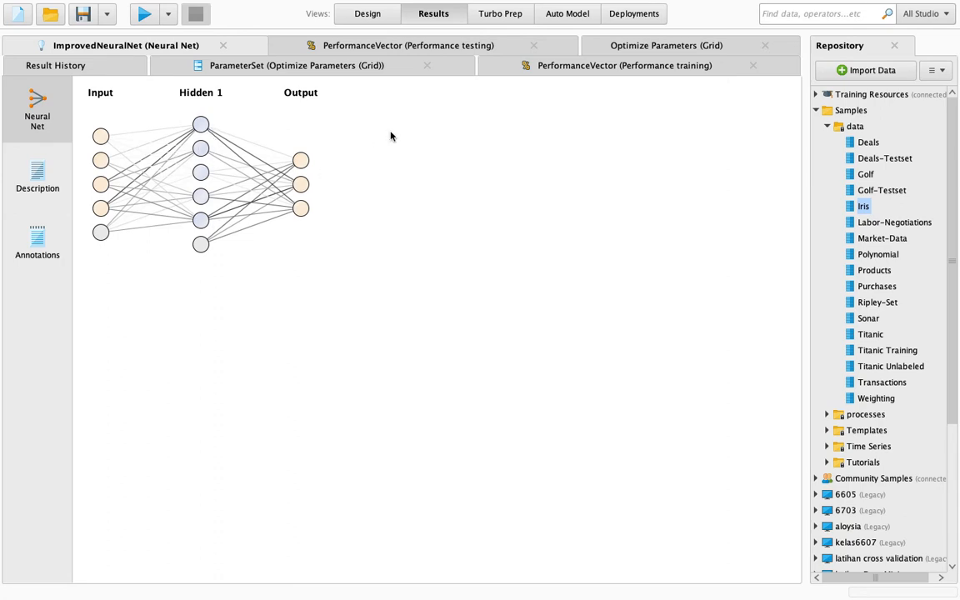
pyautogui.click(431, 48)
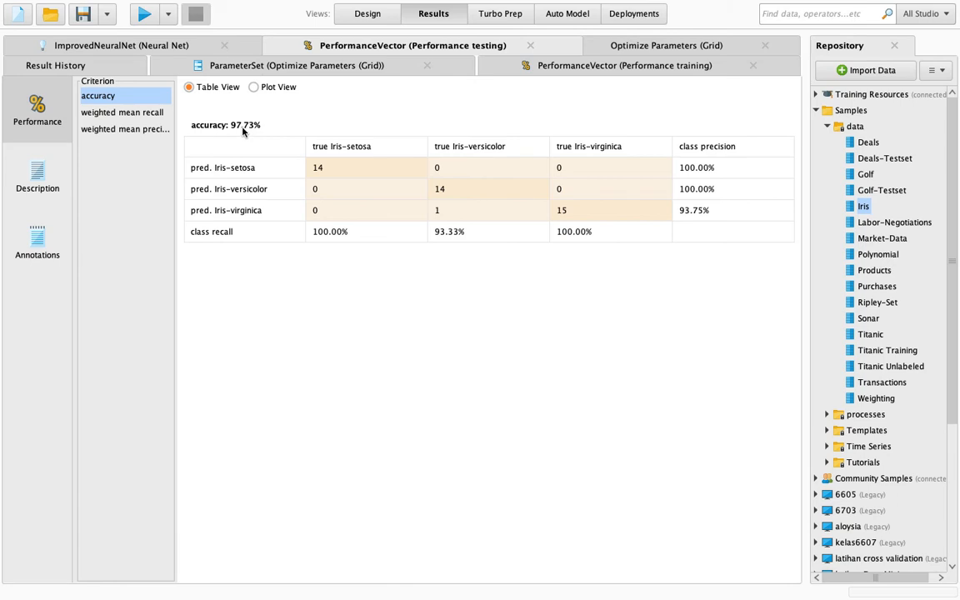
pyautogui.click(553, 66)
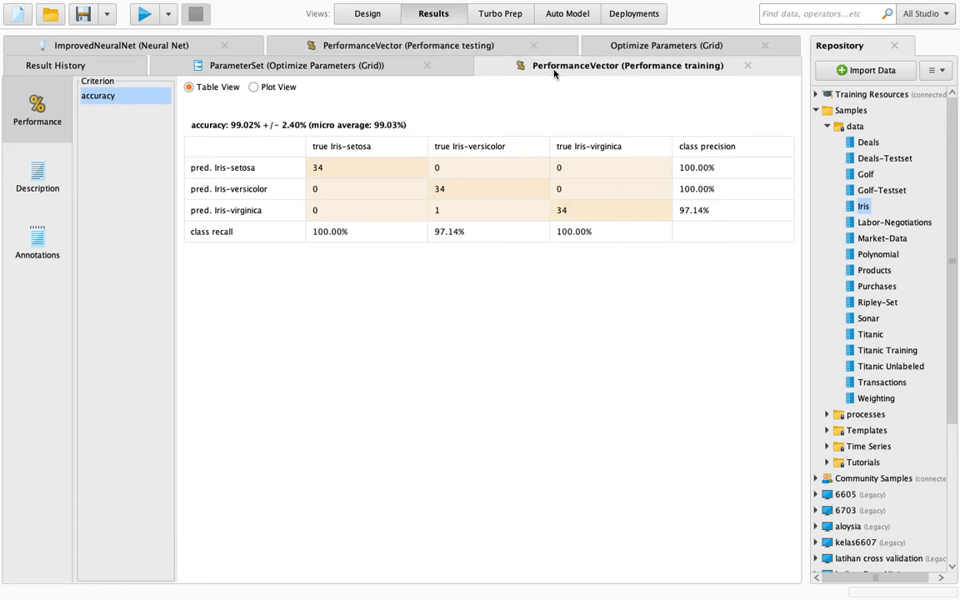
pyautogui.click(381, 48)
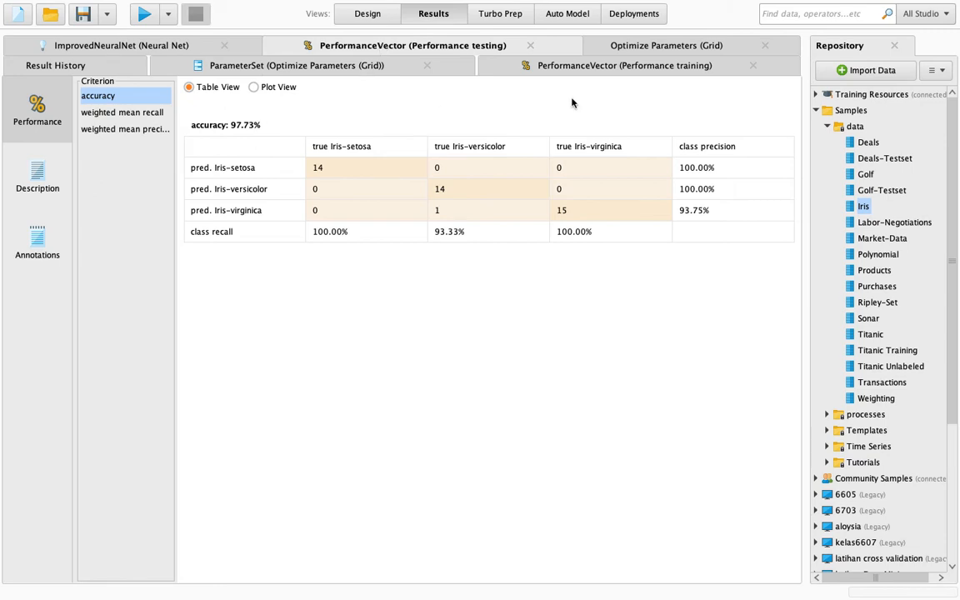
pyautogui.click(632, 70)
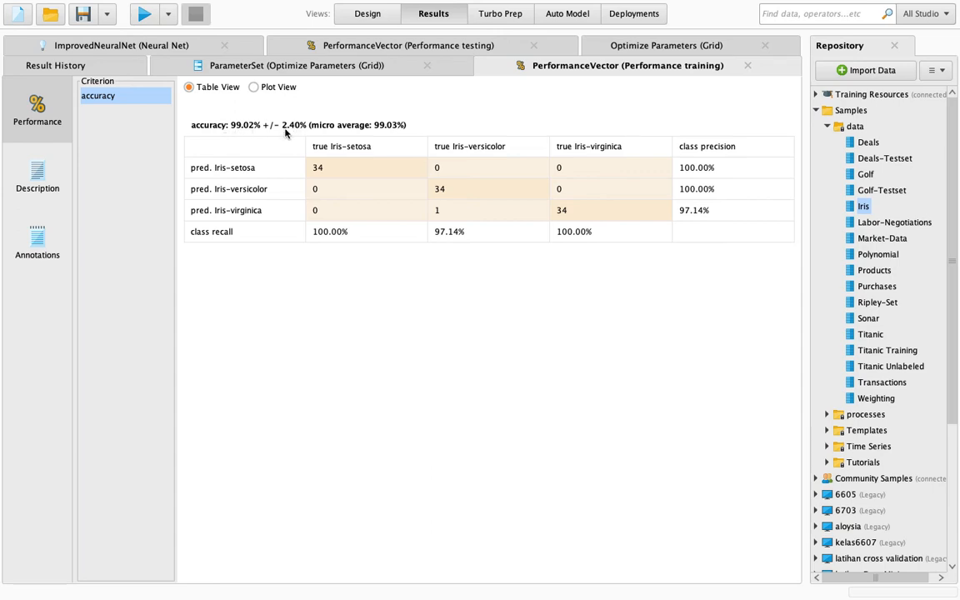
pyautogui.click(359, 45)
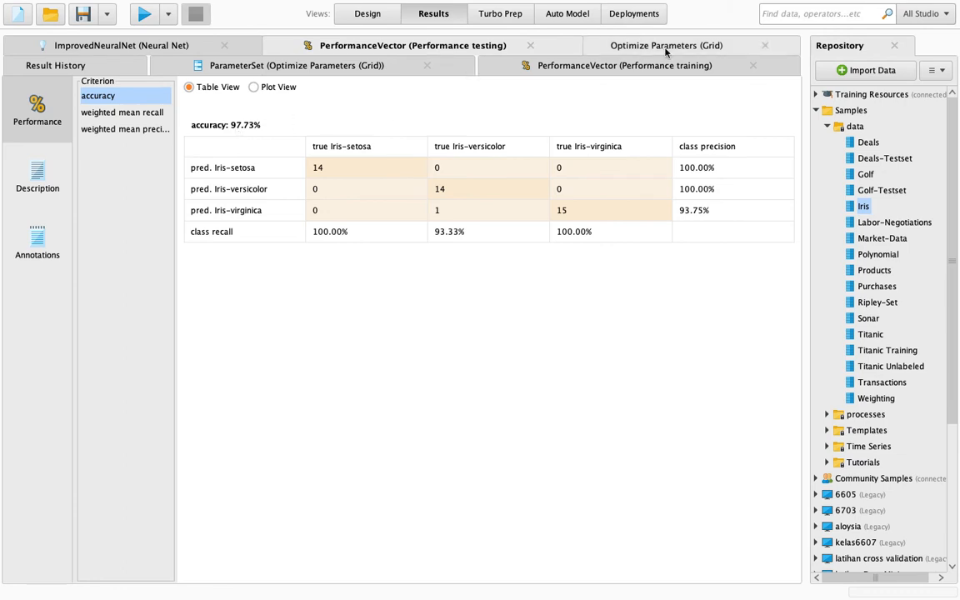
pyautogui.click(645, 73)
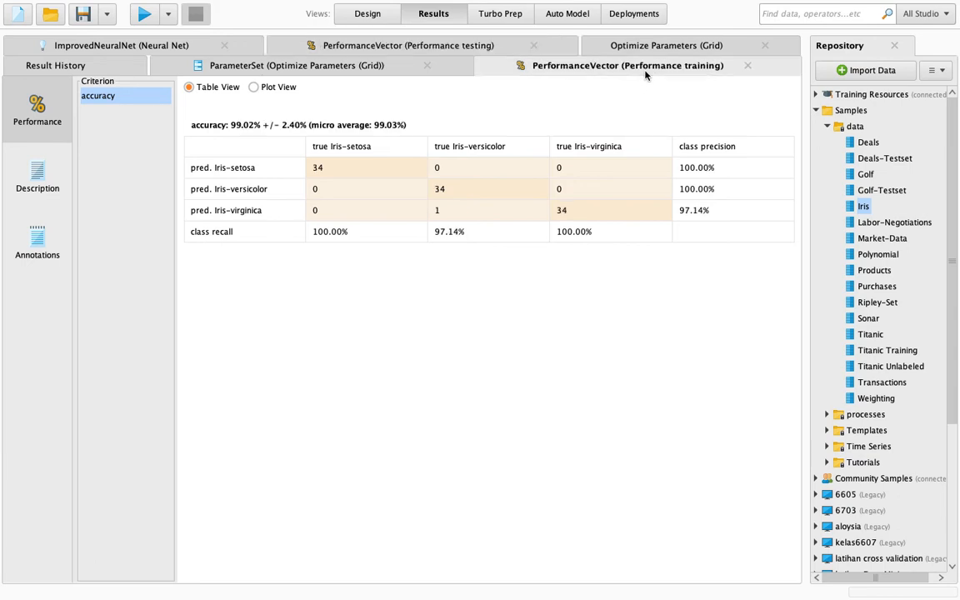
pyautogui.click(363, 67)
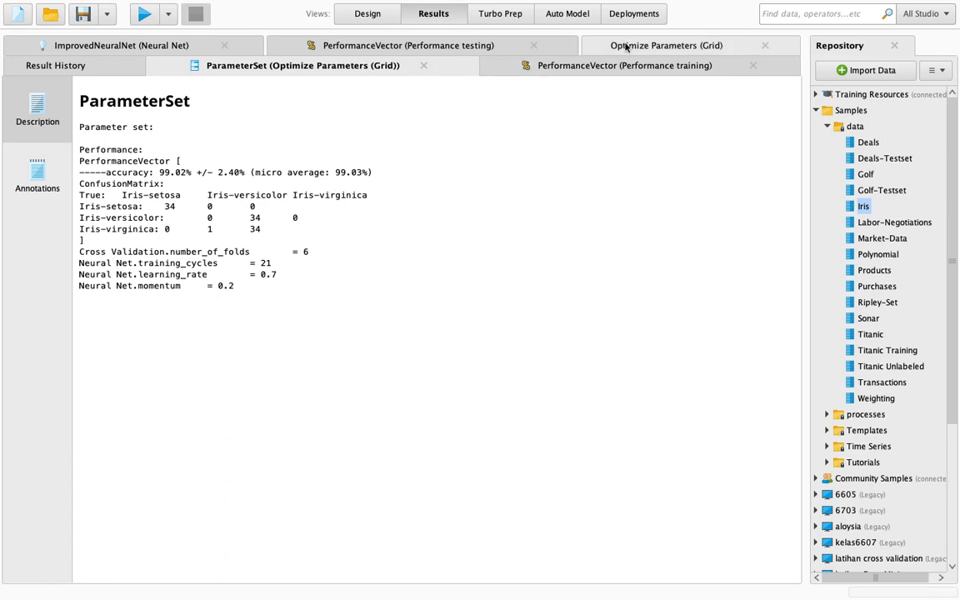
# Sort the Optimize Parameters (Grid) results by accuracy in descending order and widen the three Neural Net columns to show their full names.
pyautogui.click(567, 45)
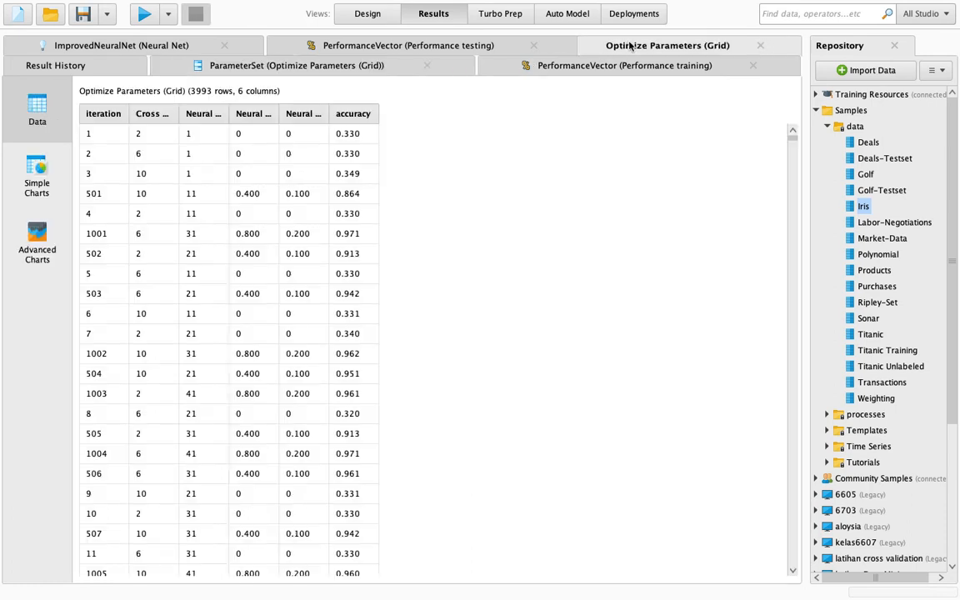
pyautogui.click(357, 116)
pyautogui.click(358, 117)
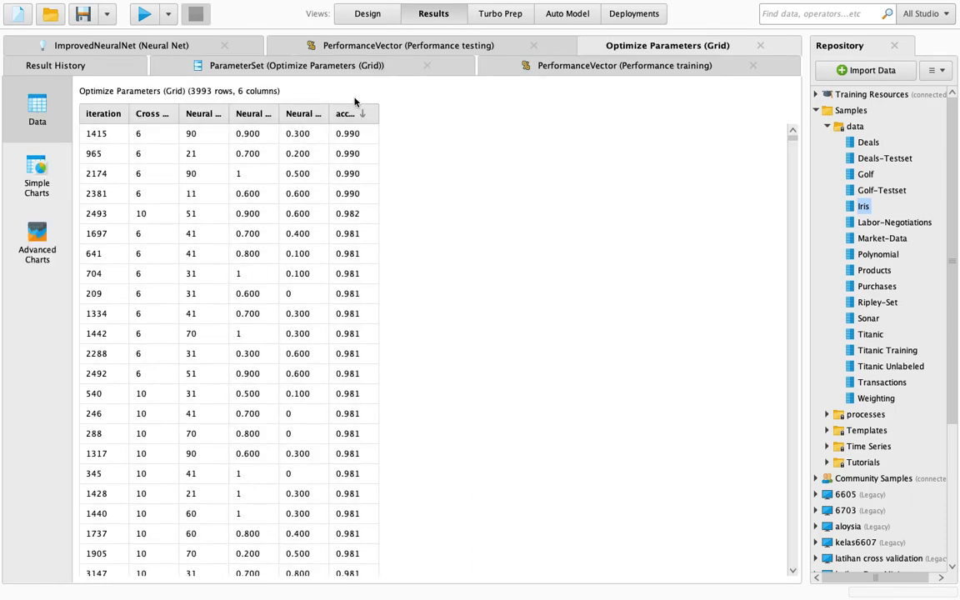
pyautogui.click(353, 116)
pyautogui.click(353, 117)
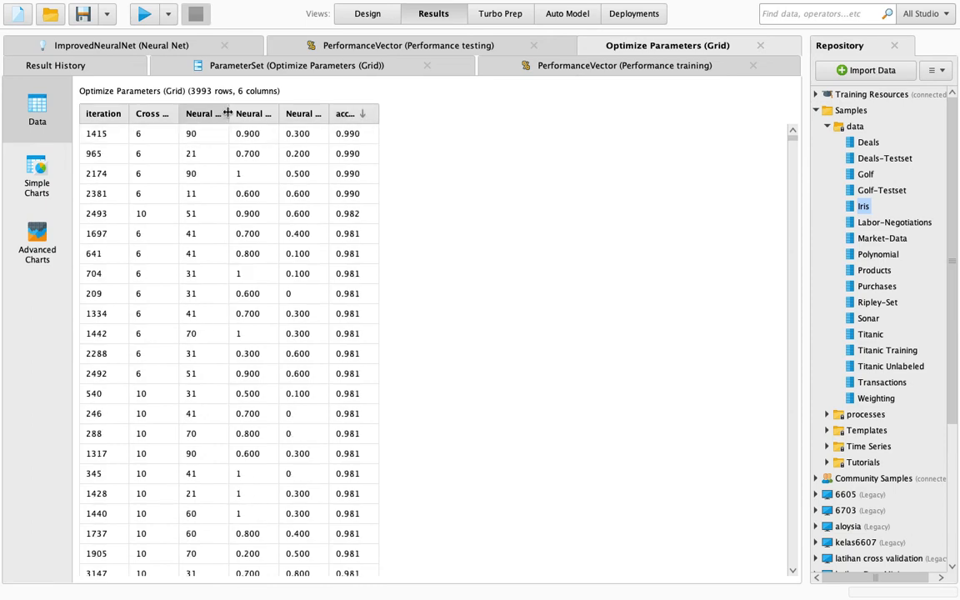
pyautogui.moveTo(228, 113); pyautogui.dragTo(562, 116)
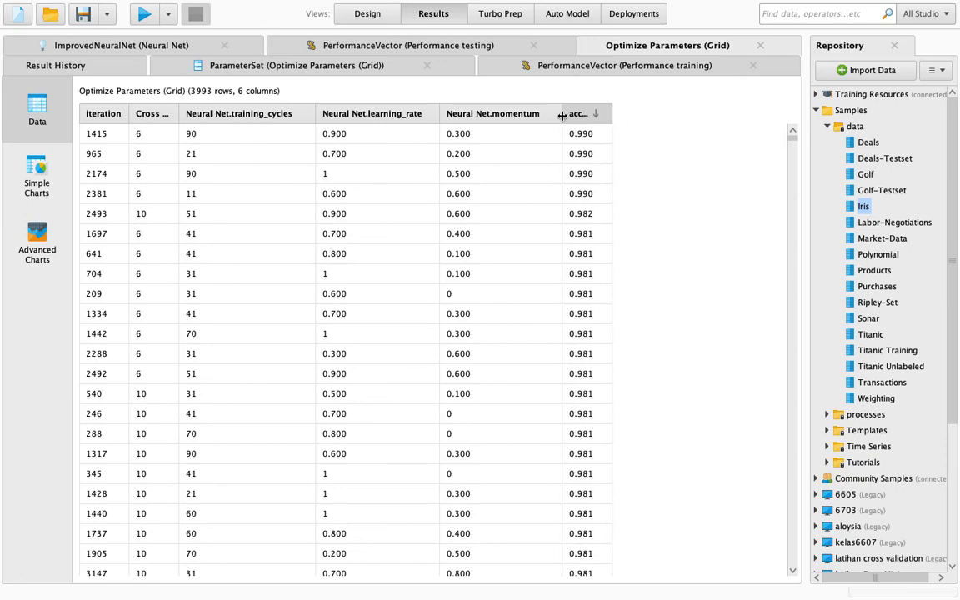
# Save the process as "neural network iris" in the 6605 repository and return to the process design.
pyautogui.click(77, 15)
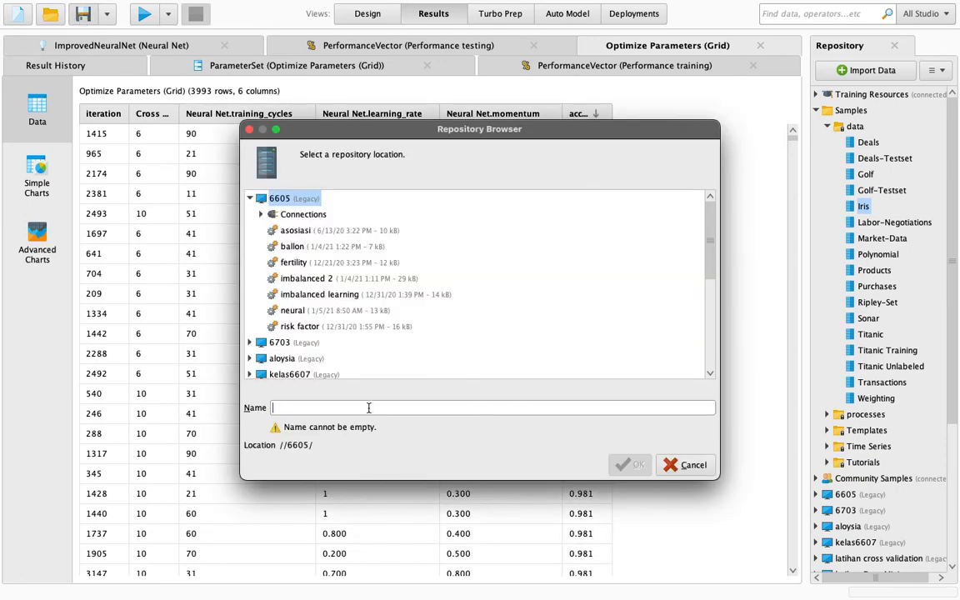
pyautogui.write('neural netw')
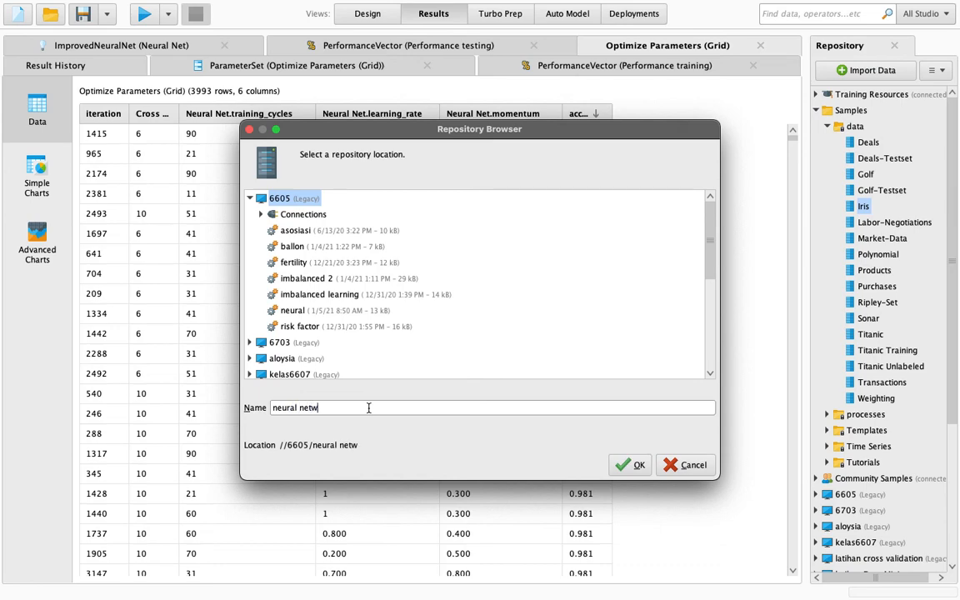
pyautogui.write('ork iris')
pyautogui.press('Return')
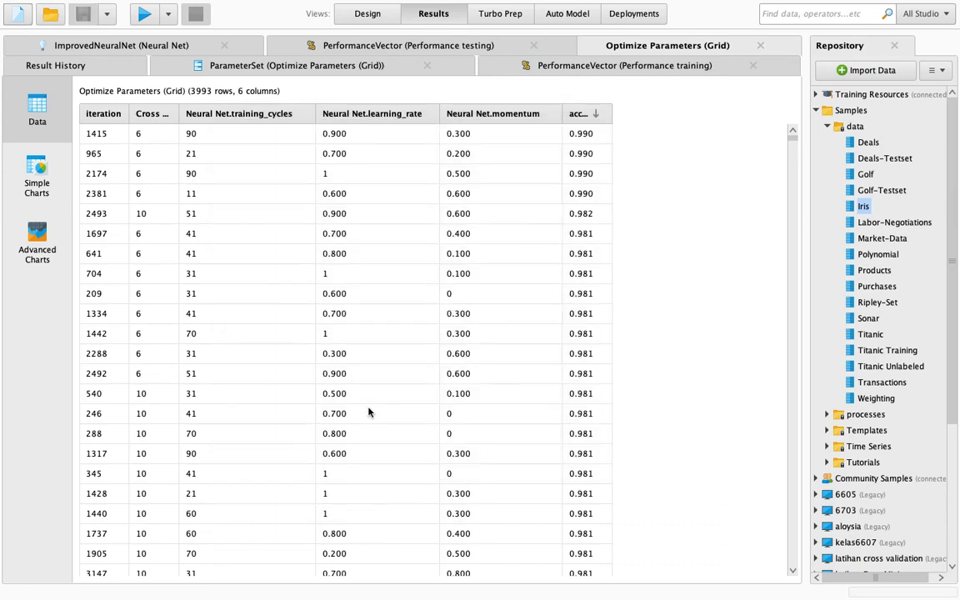
pyautogui.click(367, 15)
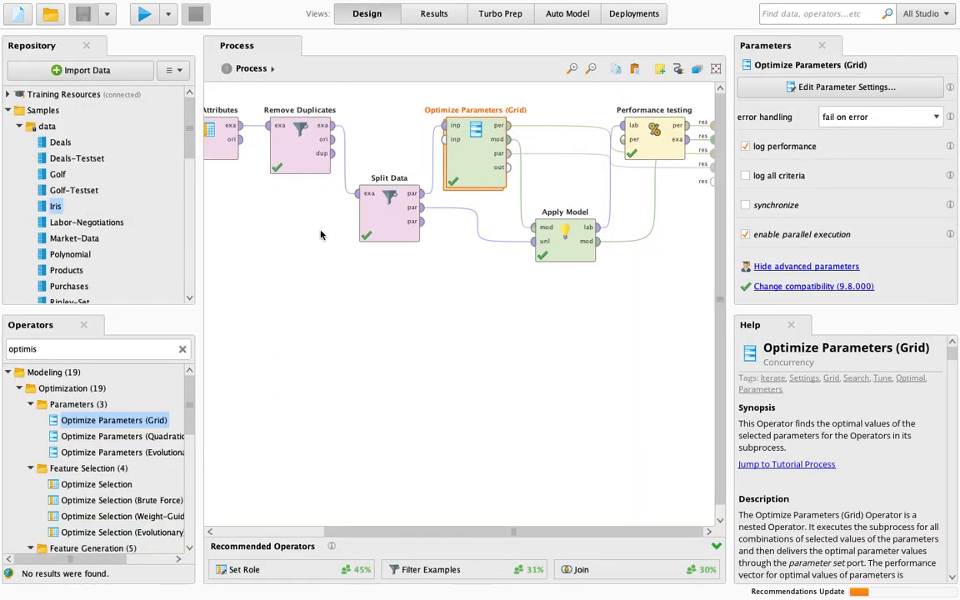
pyautogui.hscroll(-4, 320, 234)
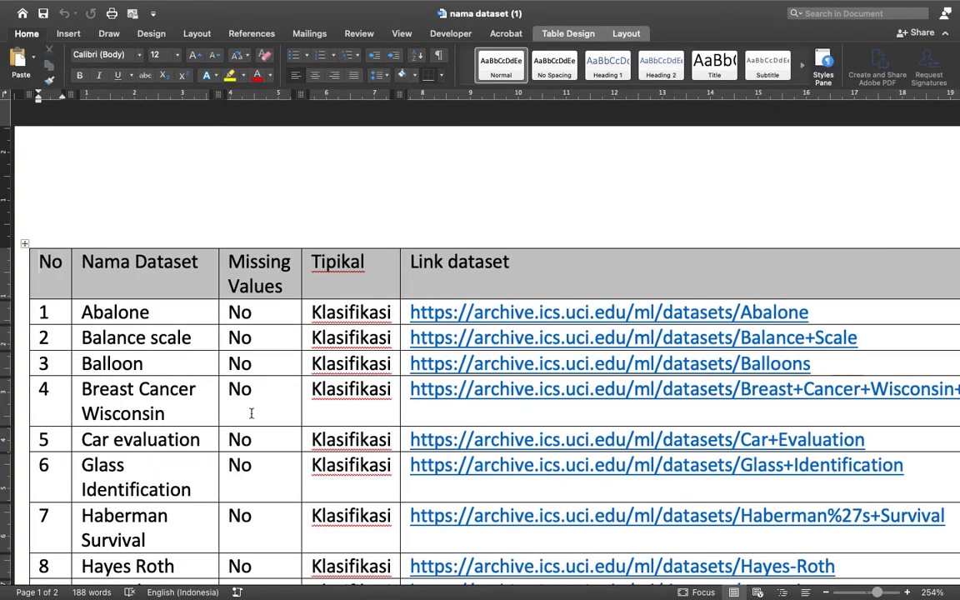
# Open the Balloons data set page from the dataset list and download adult+stretch.data from its Data Folder.
pyautogui.click(565, 372)
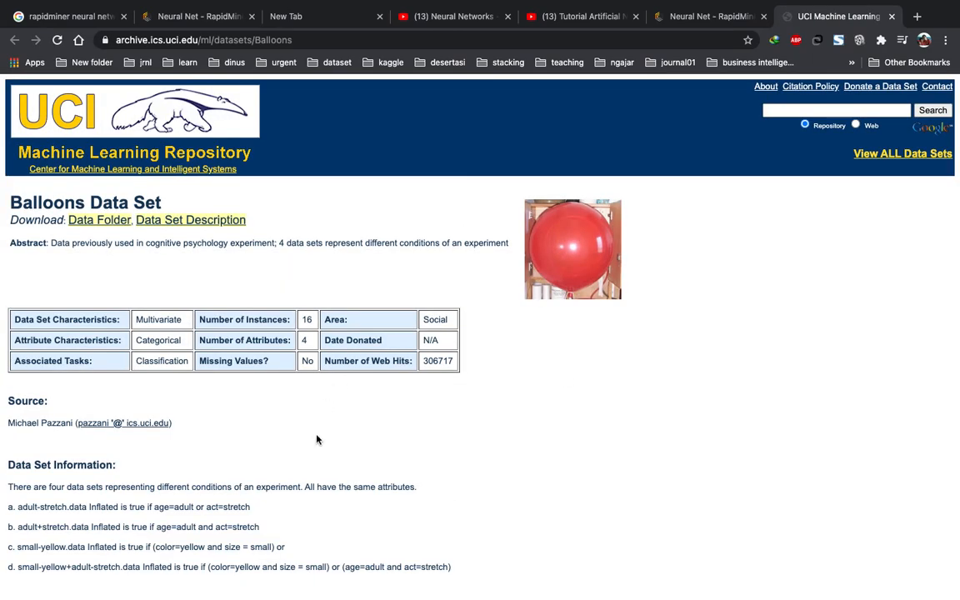
pyautogui.scroll(-2, 317, 439)
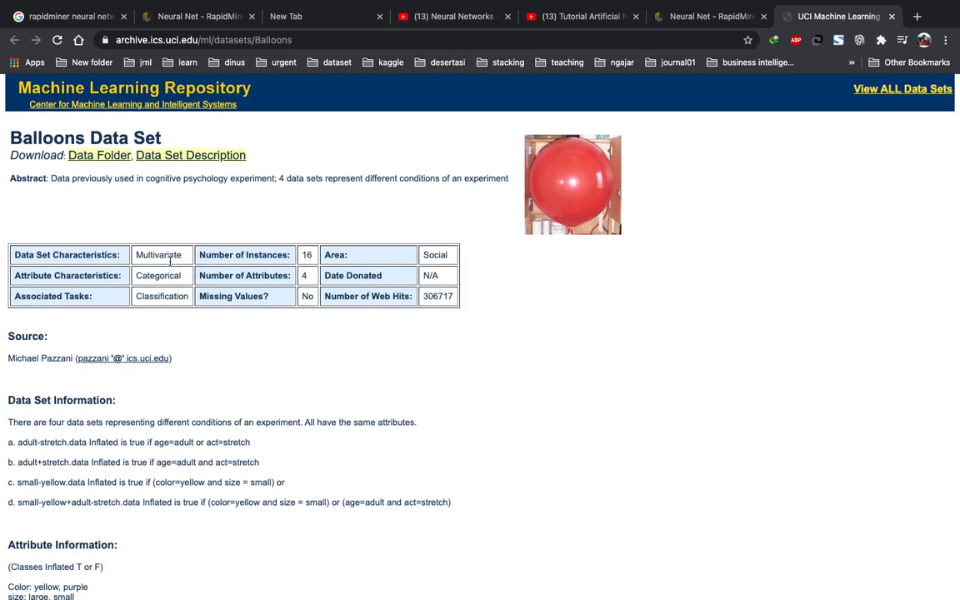
pyautogui.rightClick(111, 156)
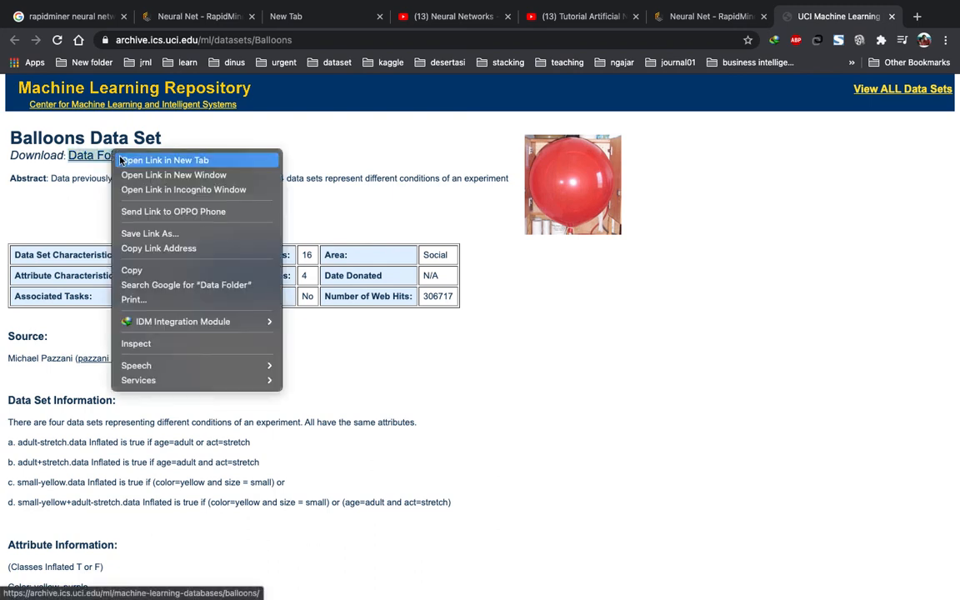
pyautogui.click(134, 160)
pyautogui.click(850, 16)
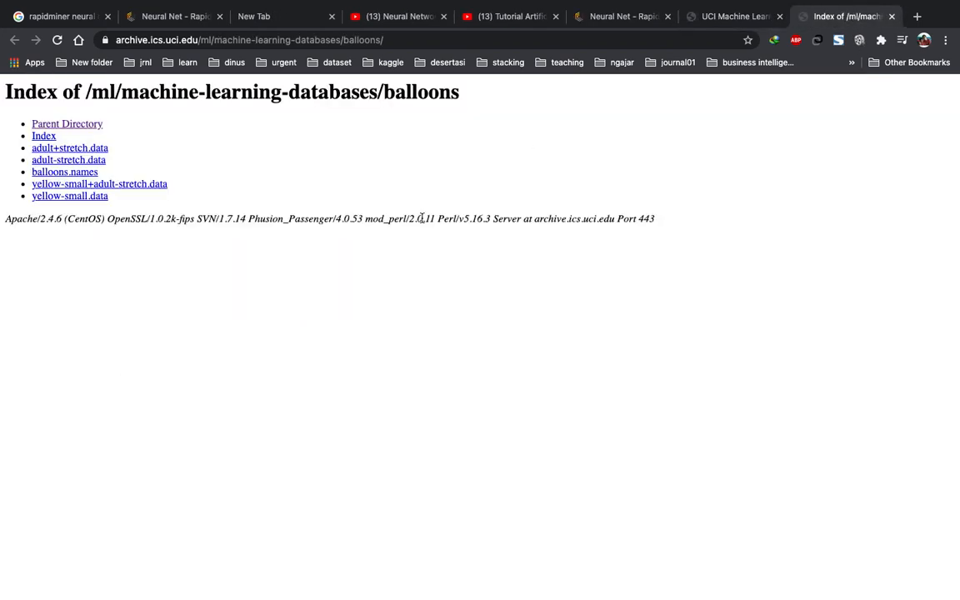
pyautogui.click(89, 150)
pyautogui.click(693, 413)
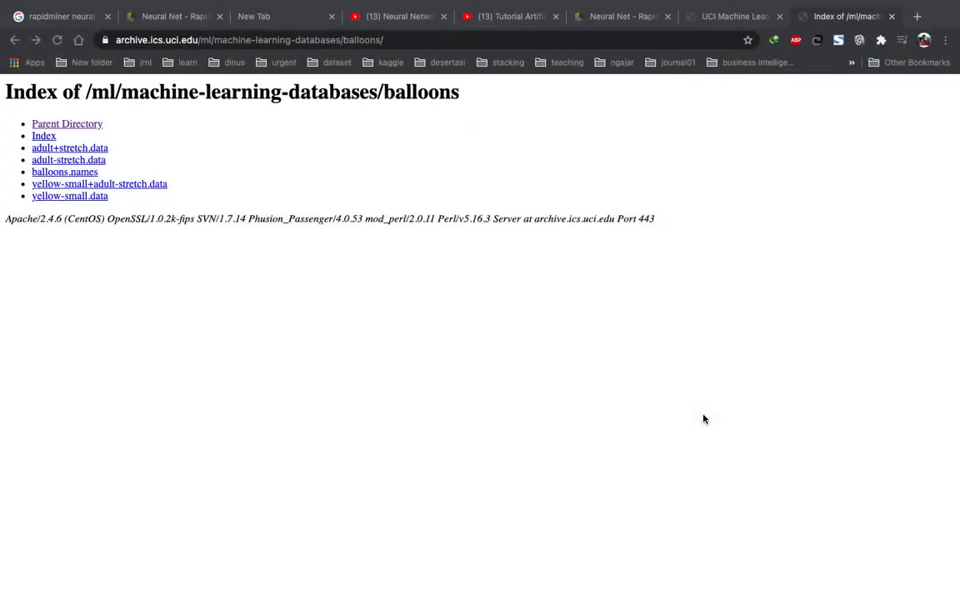
# Switch to RapidMiner and delete all operators of the Iris process, including Retrieve Iris.
pyautogui.click(84, 582)
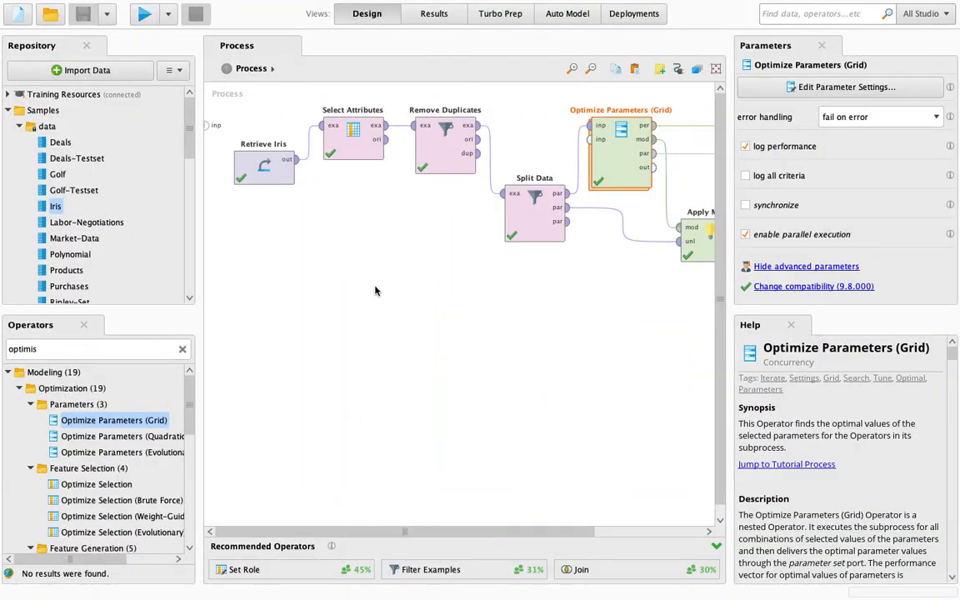
pyautogui.press('super+a')
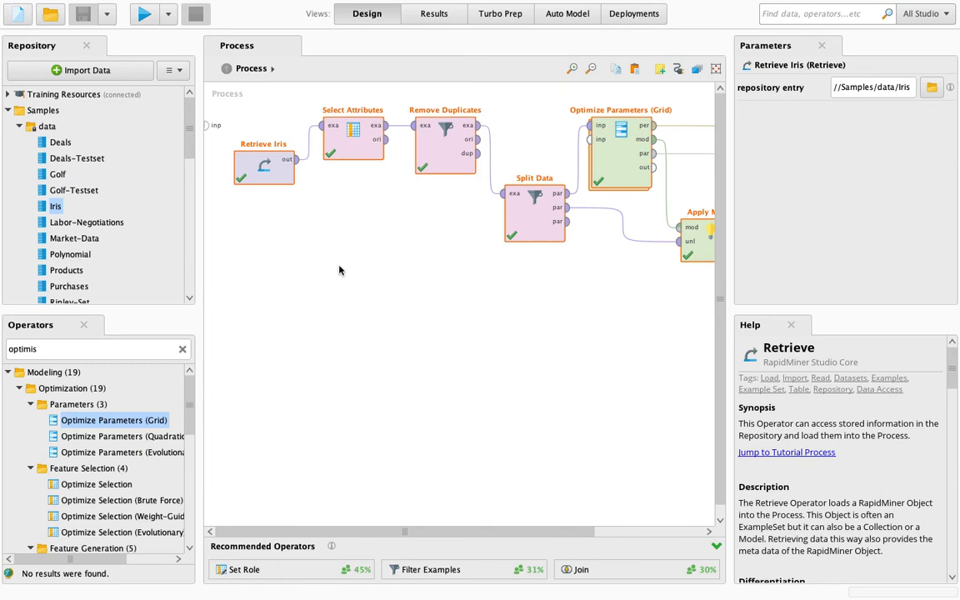
pyautogui.keyDown('ctrl'); pyautogui.click(268, 181); pyautogui.keyUp('ctrl')
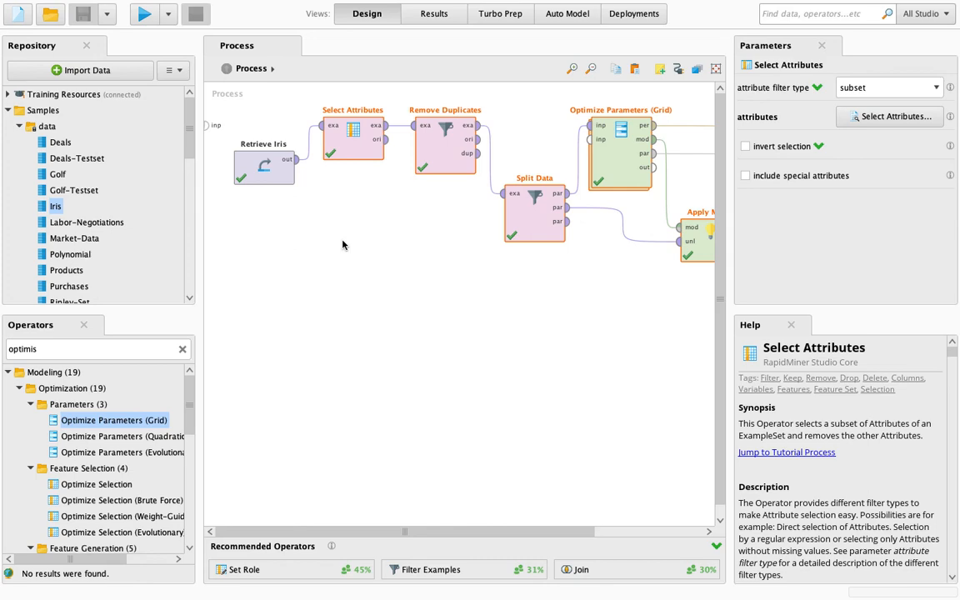
pyautogui.press('Delete')
pyautogui.click(265, 182)
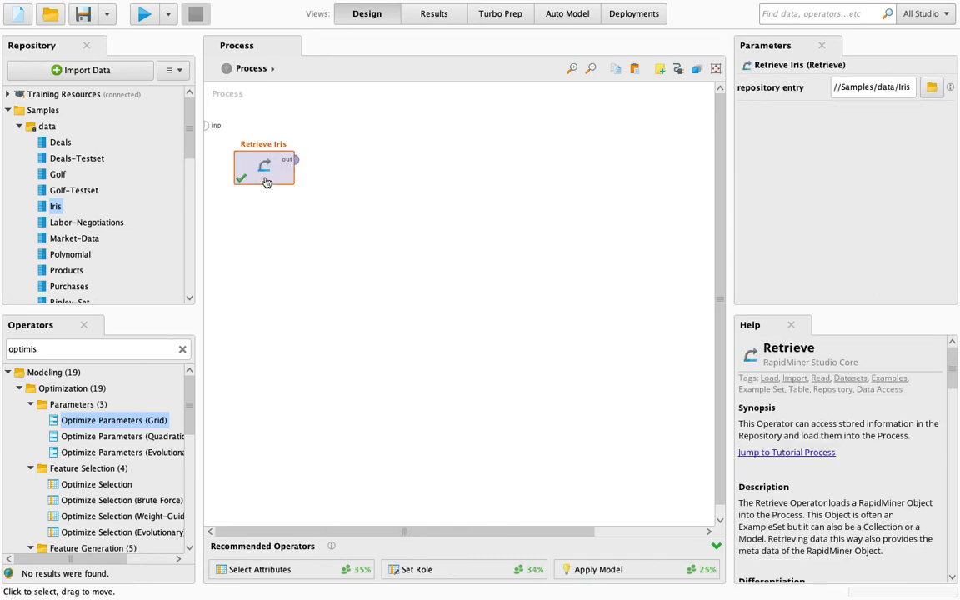
pyautogui.press('Delete')
# Find the Read CSV operator and add it to the empty process.
pyautogui.doubleClick(109, 352)
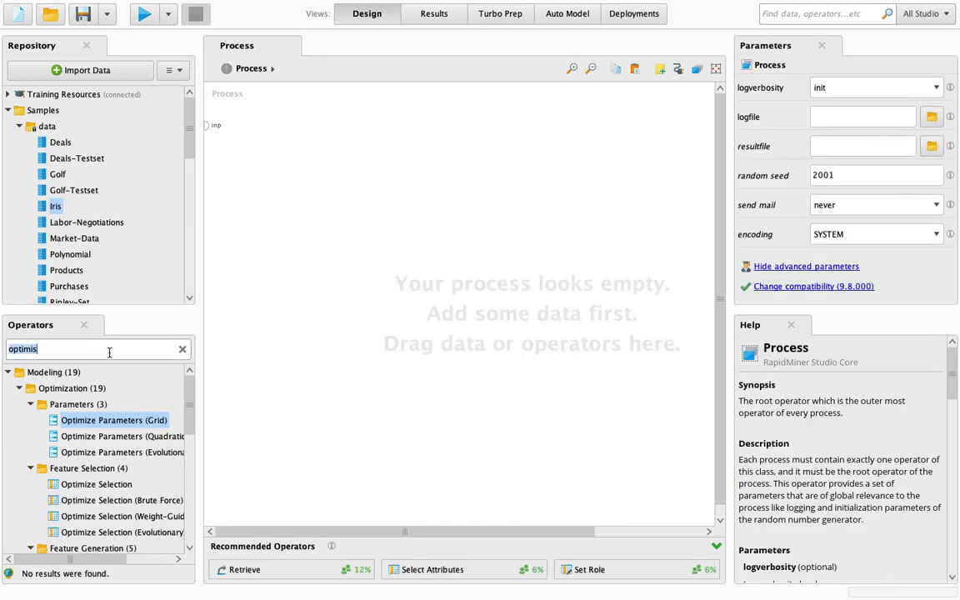
pyautogui.write('read csv')
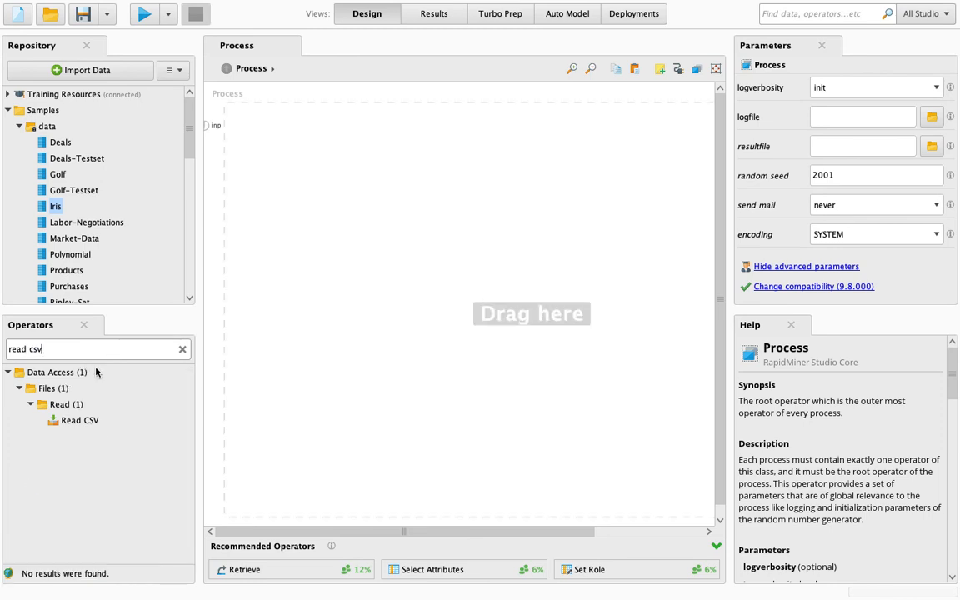
pyautogui.moveTo(84, 420); pyautogui.dragTo(307, 132)
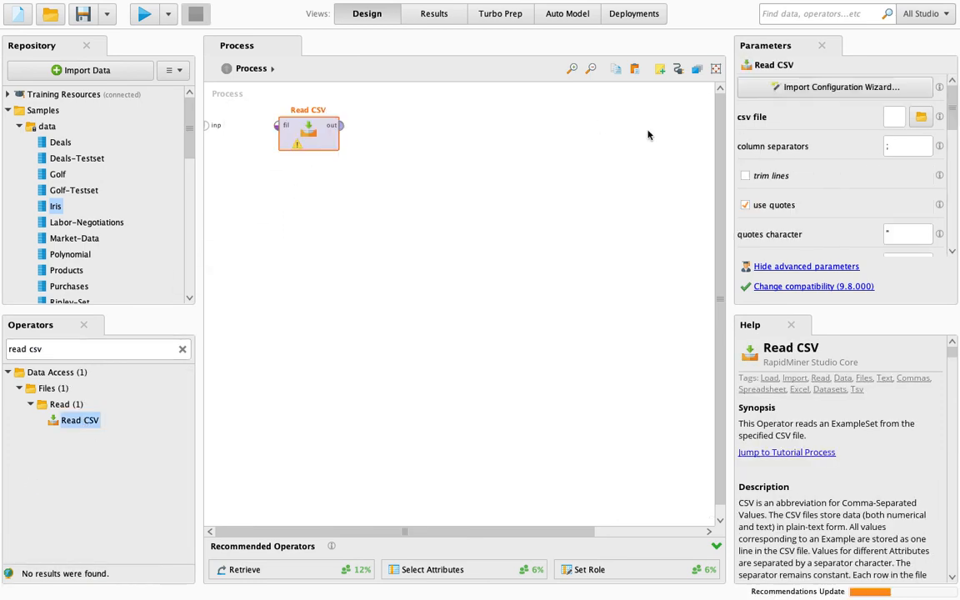
# In Read CSV's import wizard, show all file types in the last directory, sort by newest first, and choose adult+stretch (1).data.
pyautogui.click(841, 86)
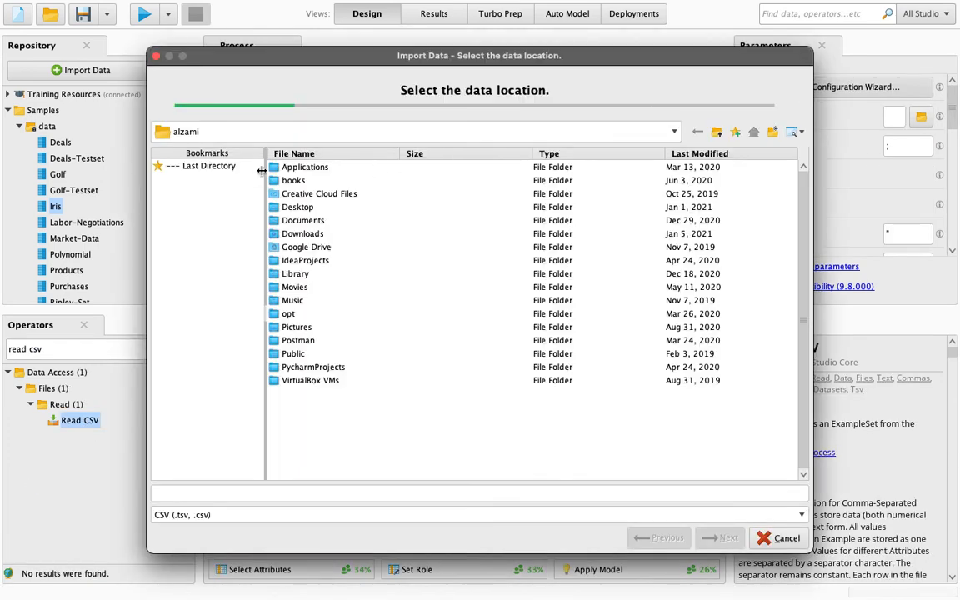
pyautogui.click(199, 165)
pyautogui.click(279, 515)
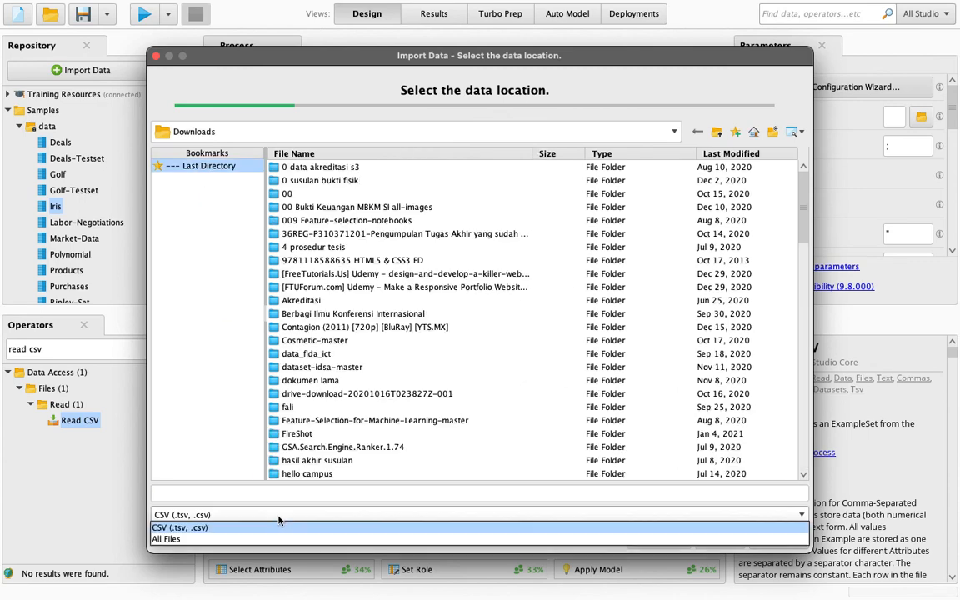
pyautogui.click(279, 539)
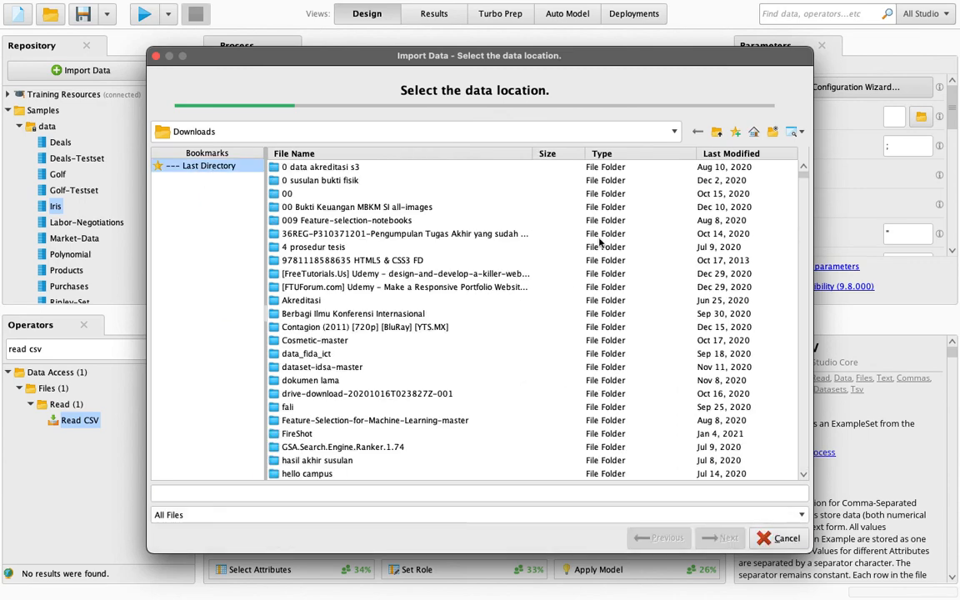
pyautogui.click(725, 154)
pyautogui.click(725, 155)
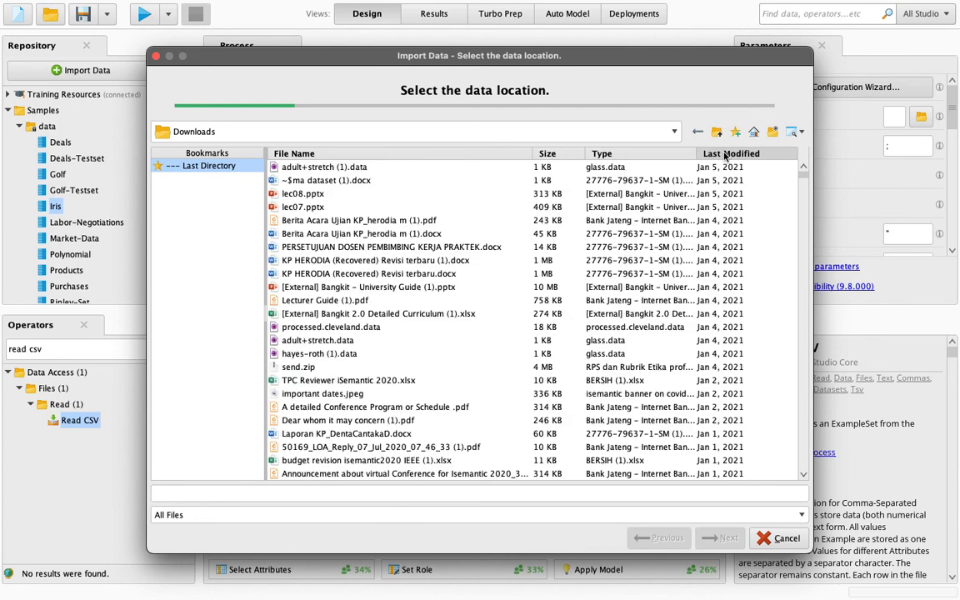
pyautogui.click(316, 167)
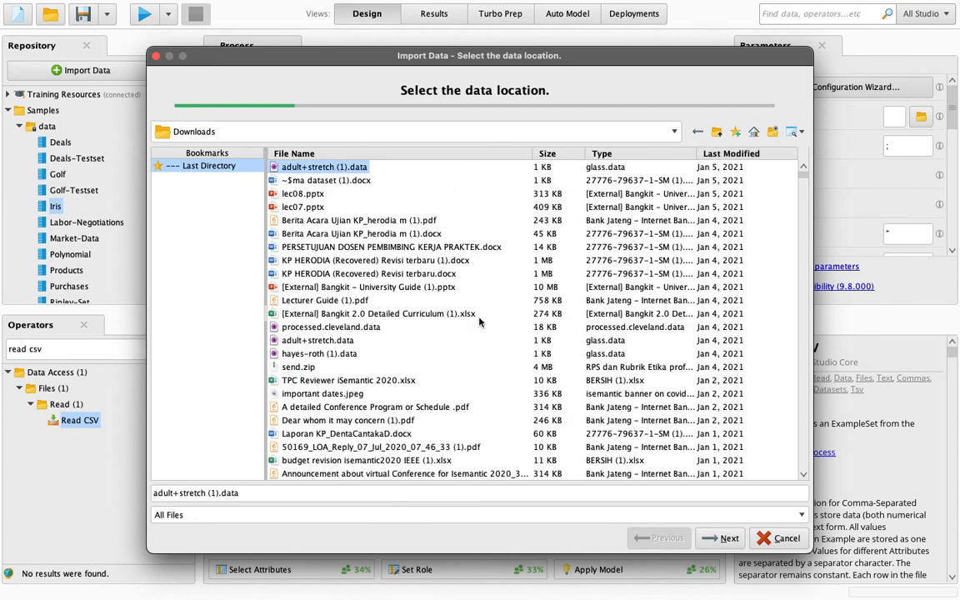
pyautogui.click(719, 538)
# Turn off the header row, assign the label role to column att5, and finish the import configuration.
pyautogui.click(194, 130)
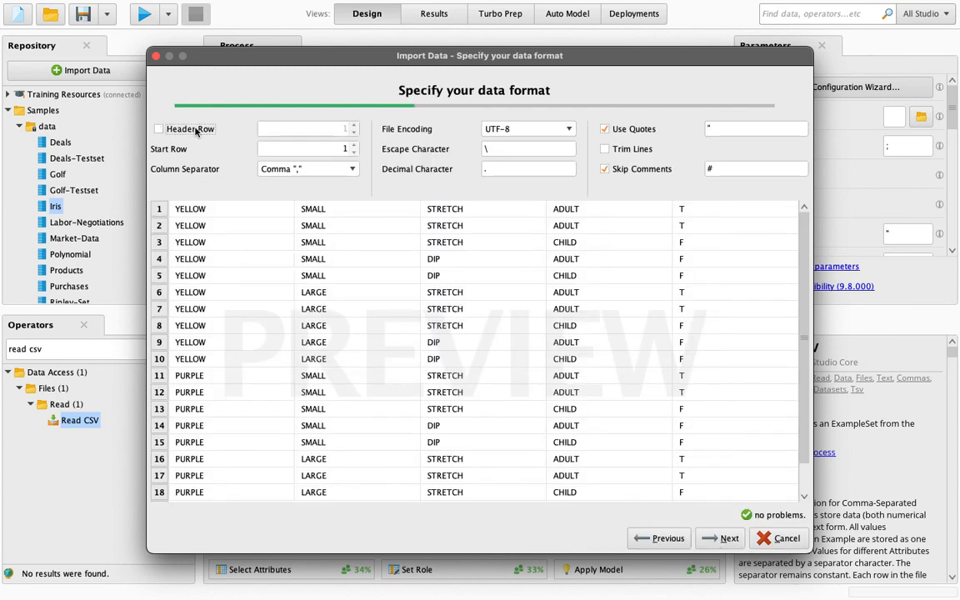
pyautogui.click(726, 539)
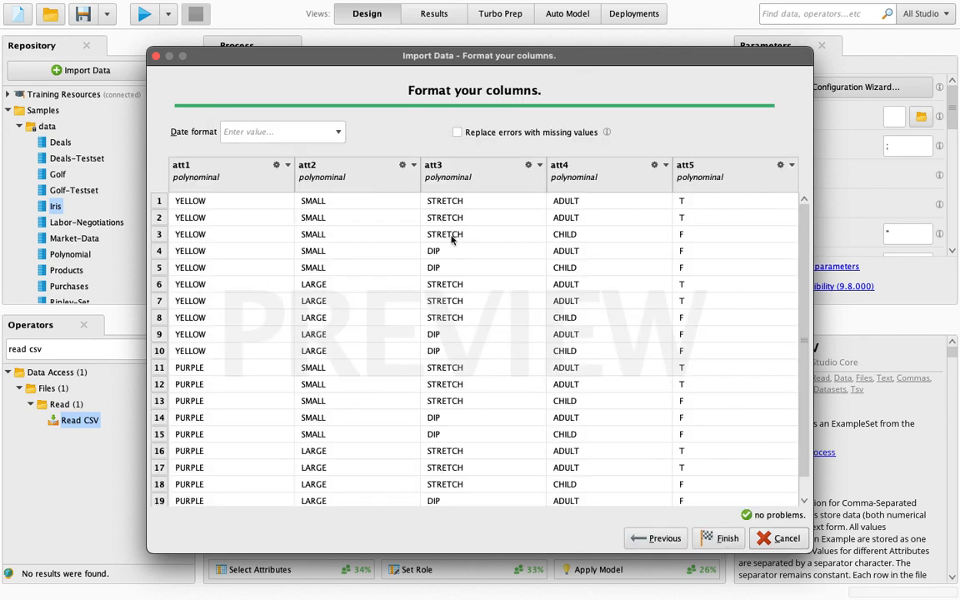
pyautogui.click(792, 165)
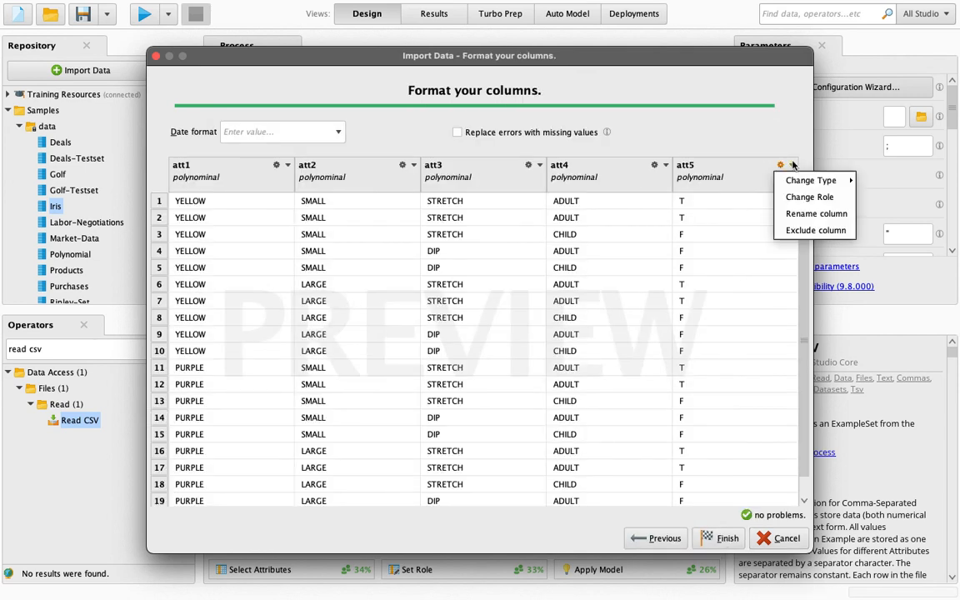
pyautogui.click(800, 198)
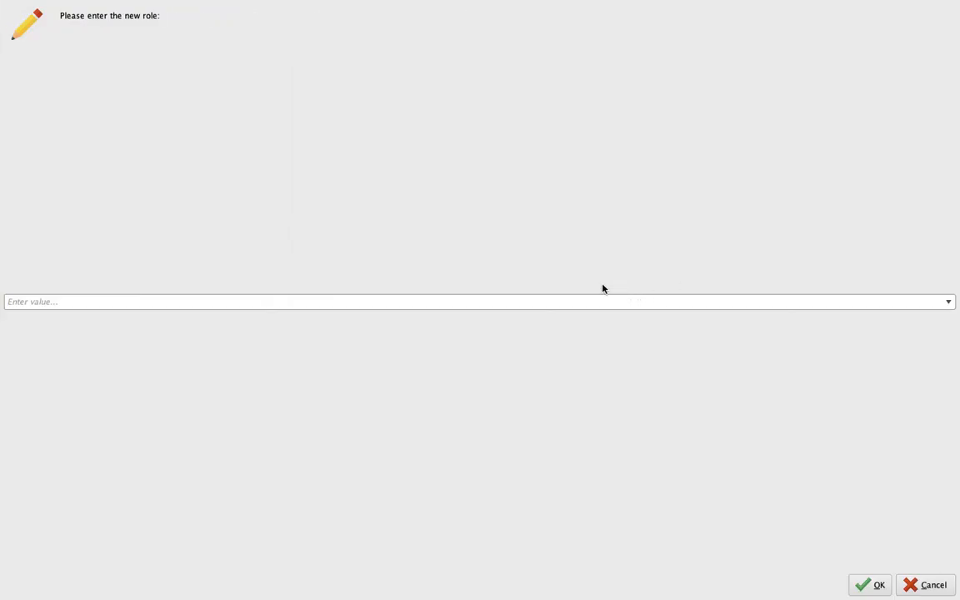
pyautogui.click(948, 303)
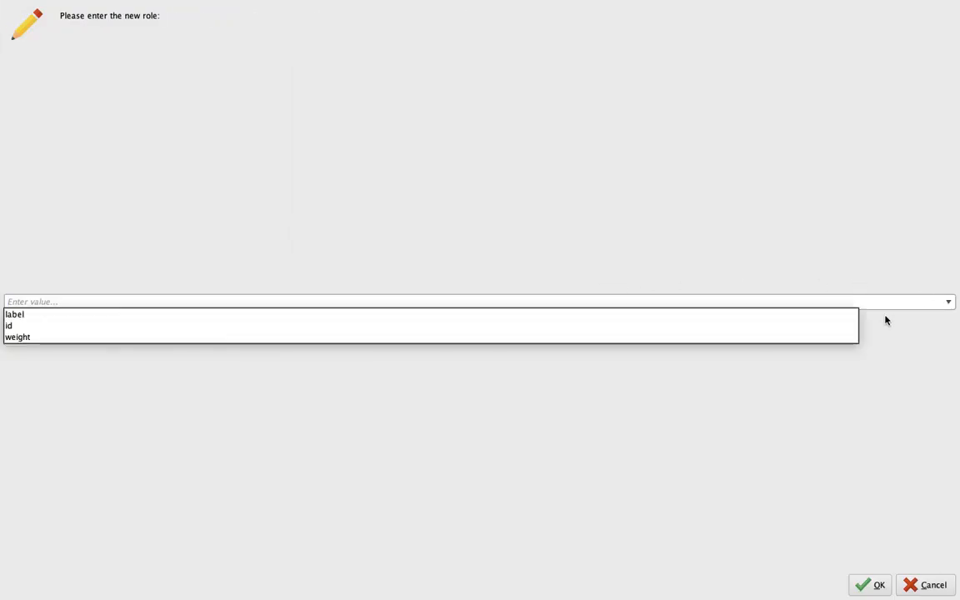
pyautogui.click(750, 316)
pyautogui.click(875, 585)
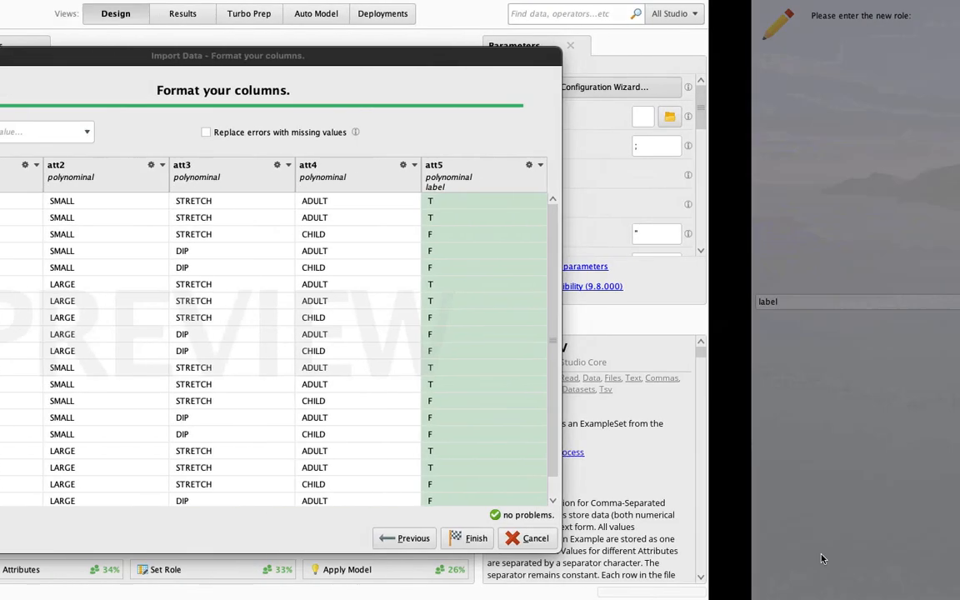
pyautogui.click(718, 538)
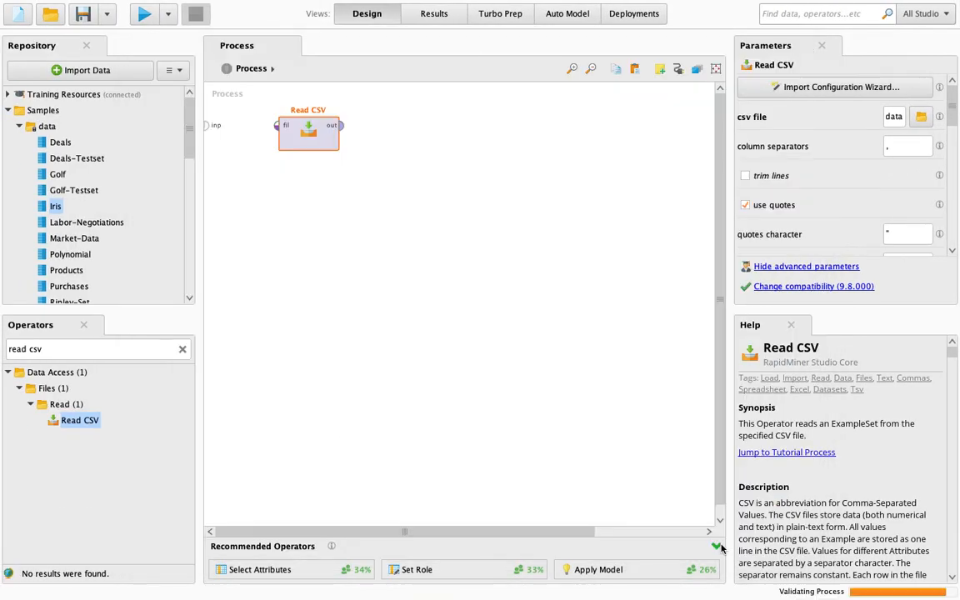
# Connect Read CSV's output to the process result port and run the process to view the imported data.
pyautogui.click(342, 125)
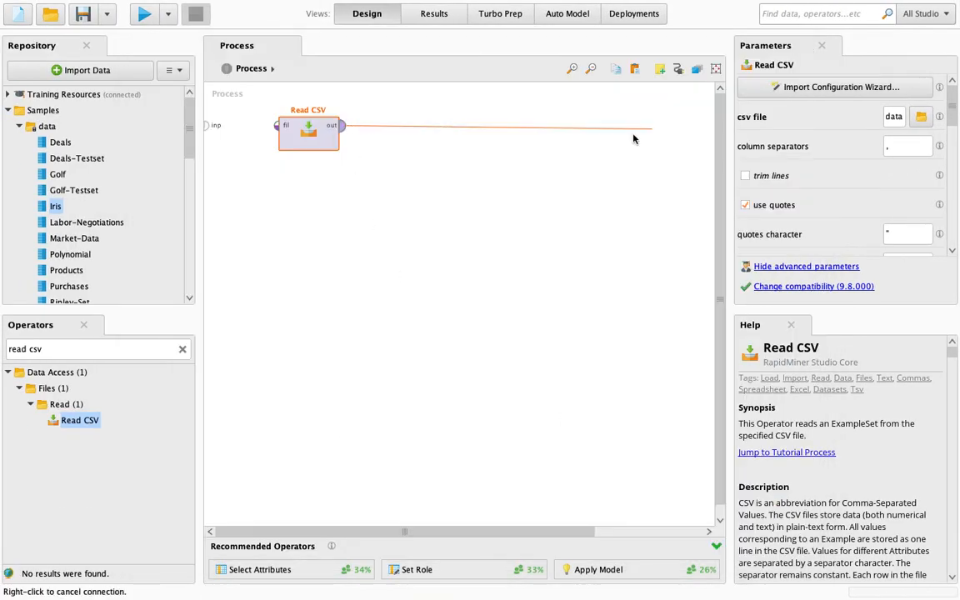
pyautogui.click(711, 130)
pyautogui.click(142, 14)
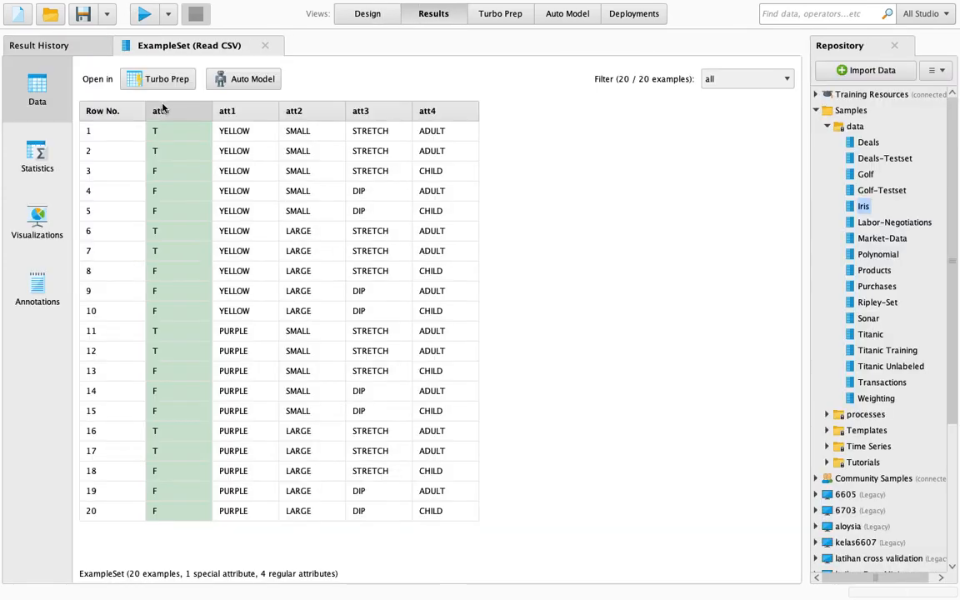
# Return to the process design, search the operators for "encod", and insert One-Hot Encoding between Read CSV and the result port.
pyautogui.click(377, 17)
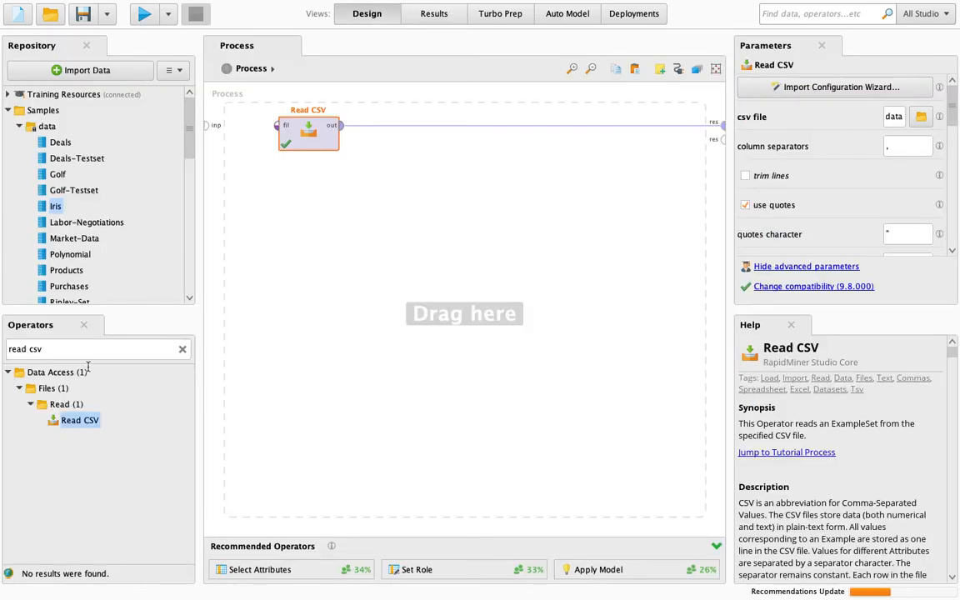
pyautogui.tripleClick(109, 350)
pyautogui.write('encod')
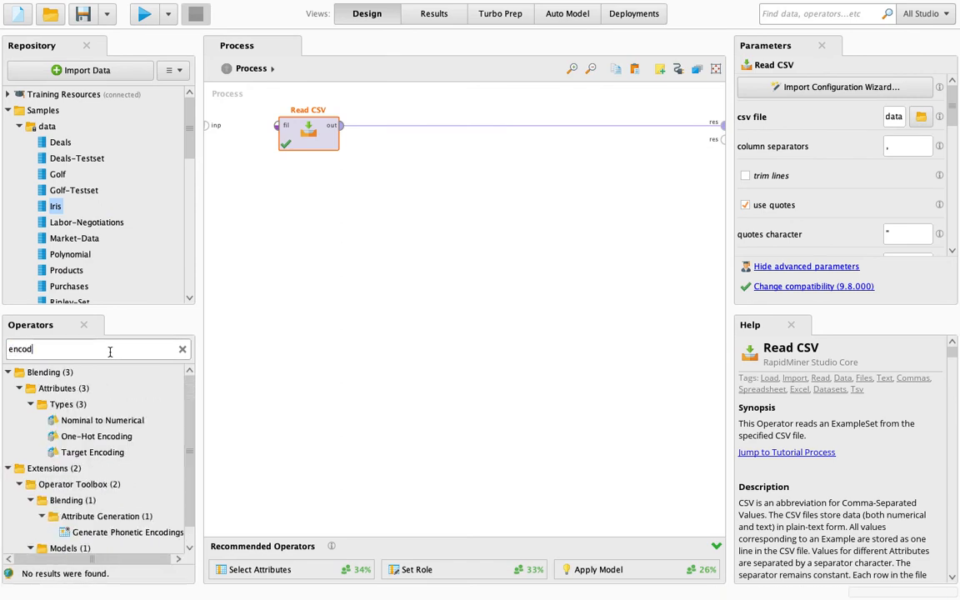
pyautogui.moveTo(94, 452); pyautogui.dragTo(406, 129)
pyautogui.click(86, 438)
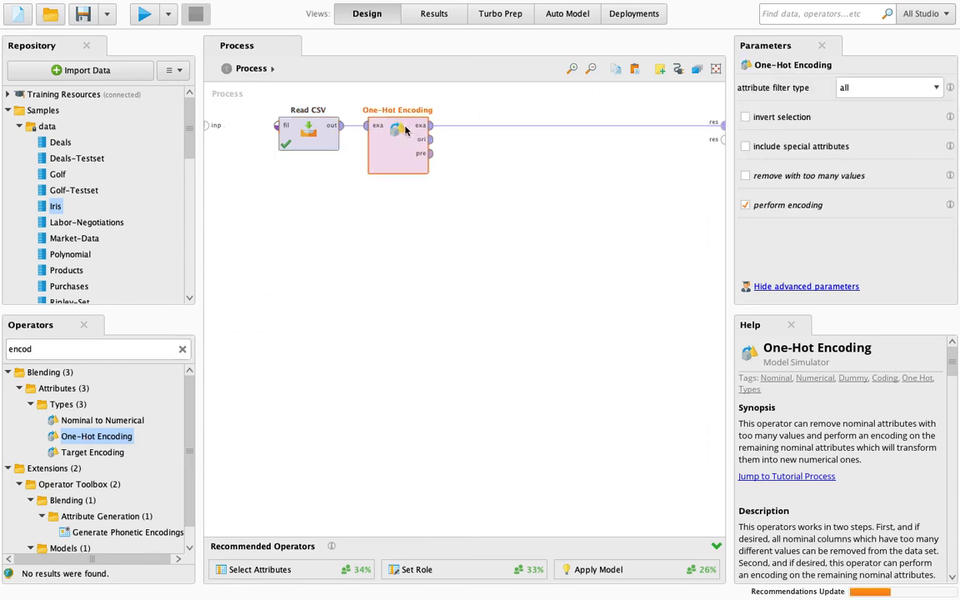
# Run the process and widen the encoded attribute columns in the One-Hot Encoding results to read their full names.
pyautogui.click(140, 20)
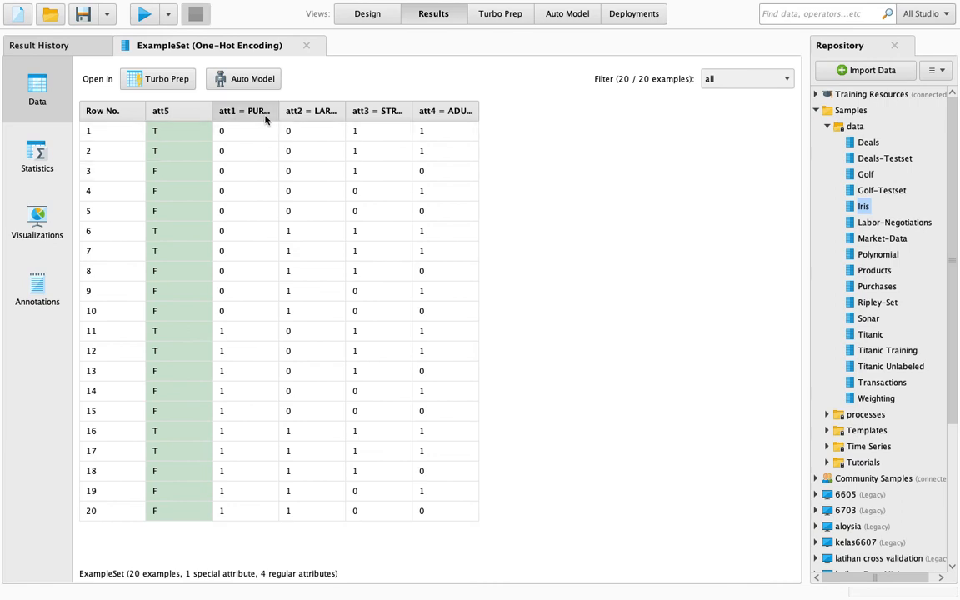
pyautogui.moveTo(279, 117); pyautogui.dragTo(307, 116)
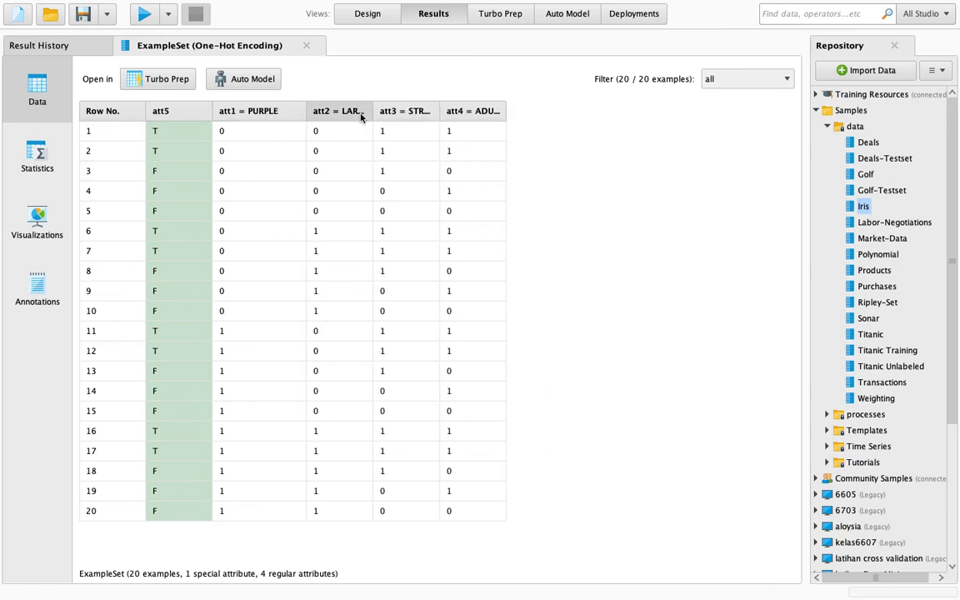
pyautogui.moveTo(372, 114); pyautogui.dragTo(387, 115)
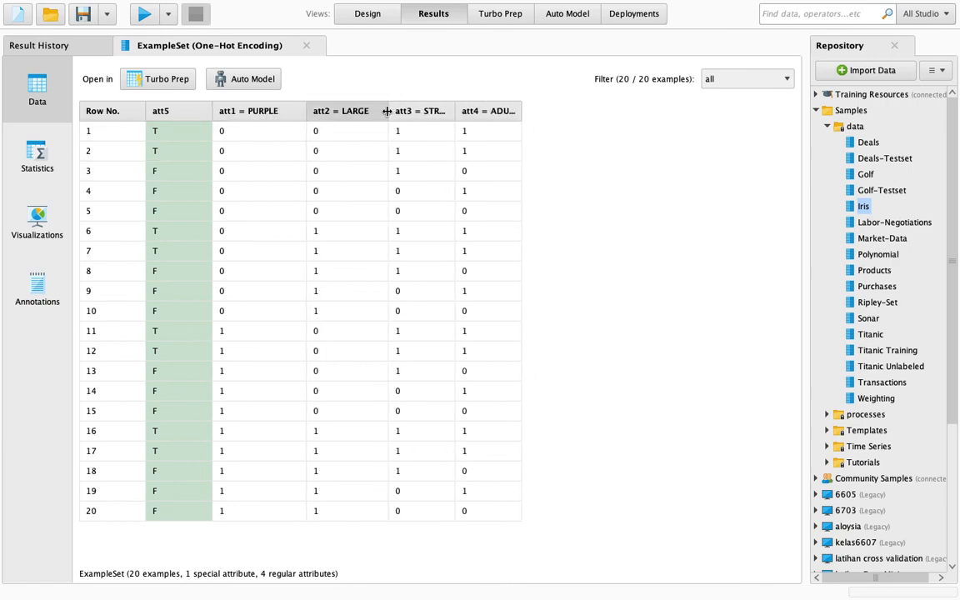
pyautogui.moveTo(454, 110); pyautogui.dragTo(484, 111)
pyautogui.moveTo(548, 111)
pyautogui.mouseDown()
pyautogui.moveTo(562, 115)
pyautogui.moveTo(551, 113)
pyautogui.mouseUp()
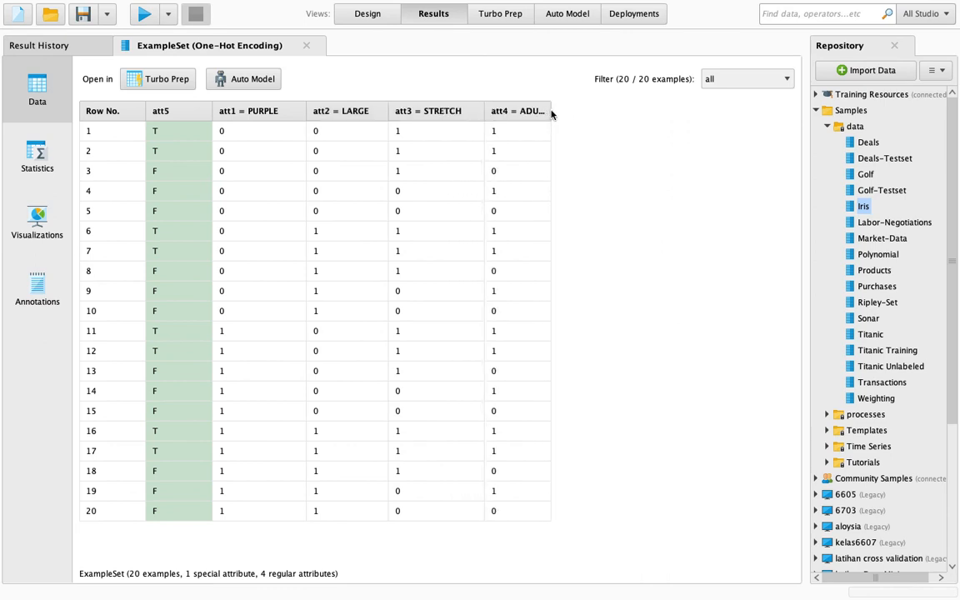
# Return to the process design and connect One-Hot Encoding's original output to the second result port.
pyautogui.click(372, 20)
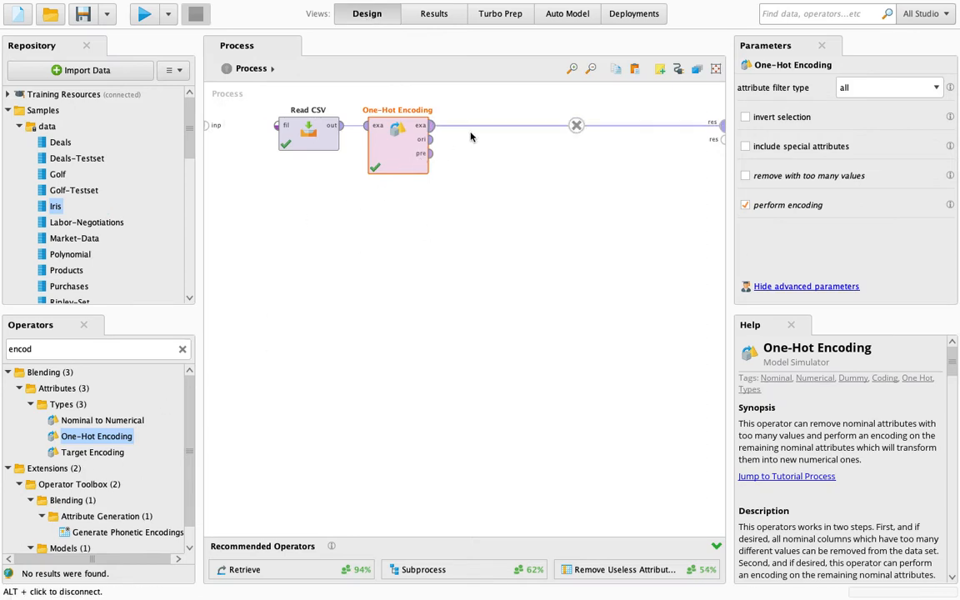
pyautogui.click(430, 139)
pyautogui.click(721, 140)
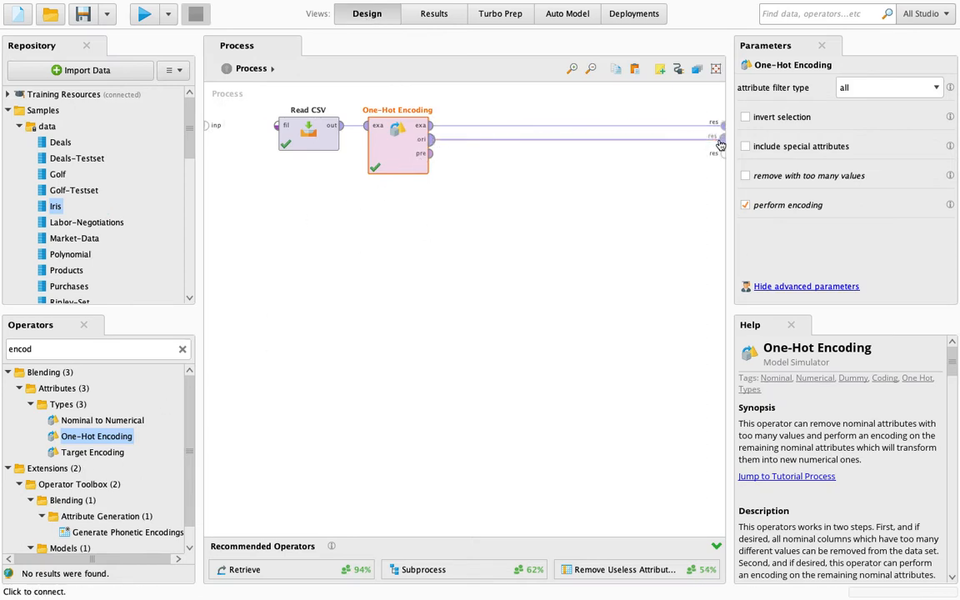
# Run the process and compare the original Read CSV data with the One-Hot Encoding results.
pyautogui.click(145, 15)
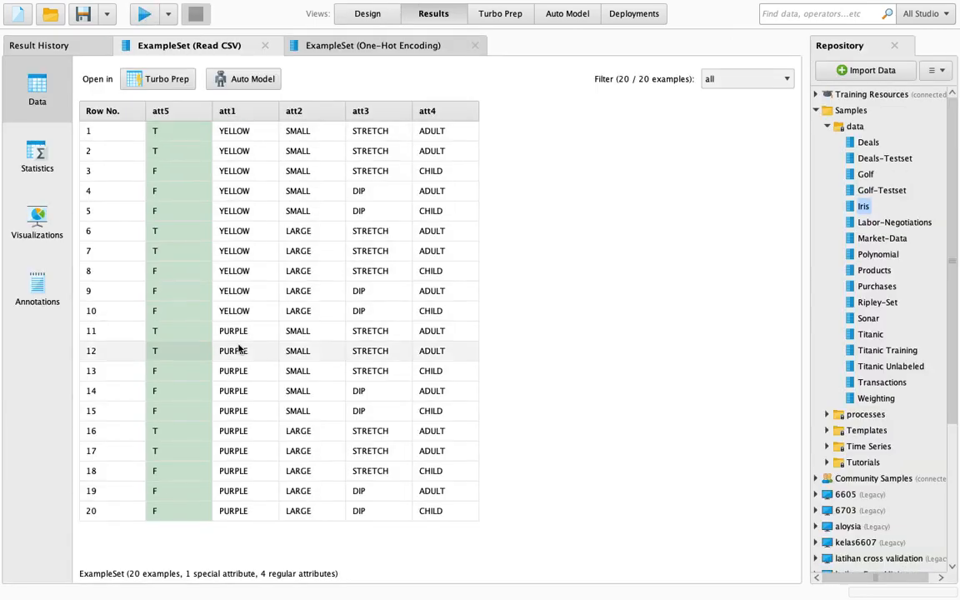
pyautogui.click(373, 45)
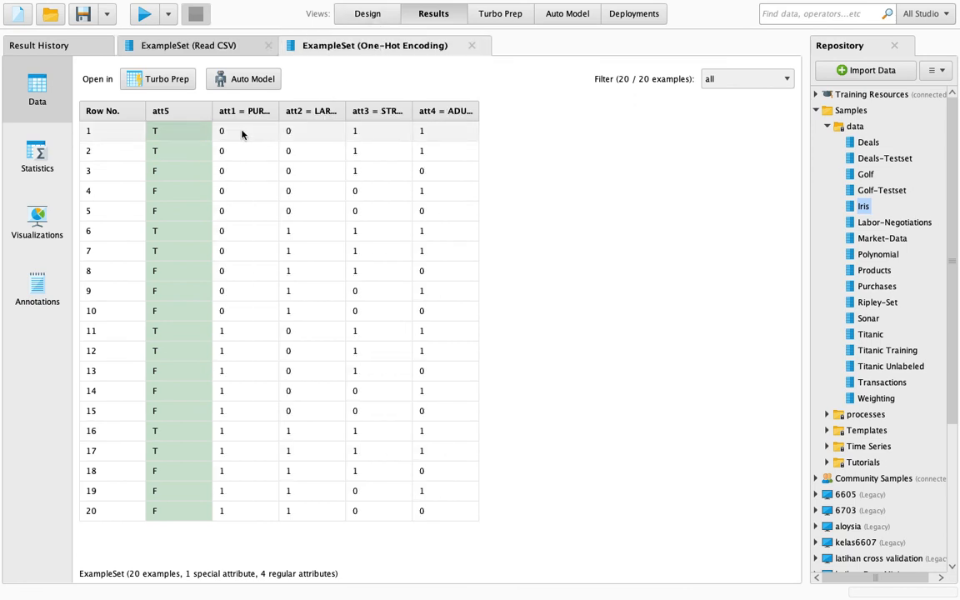
pyautogui.click(209, 45)
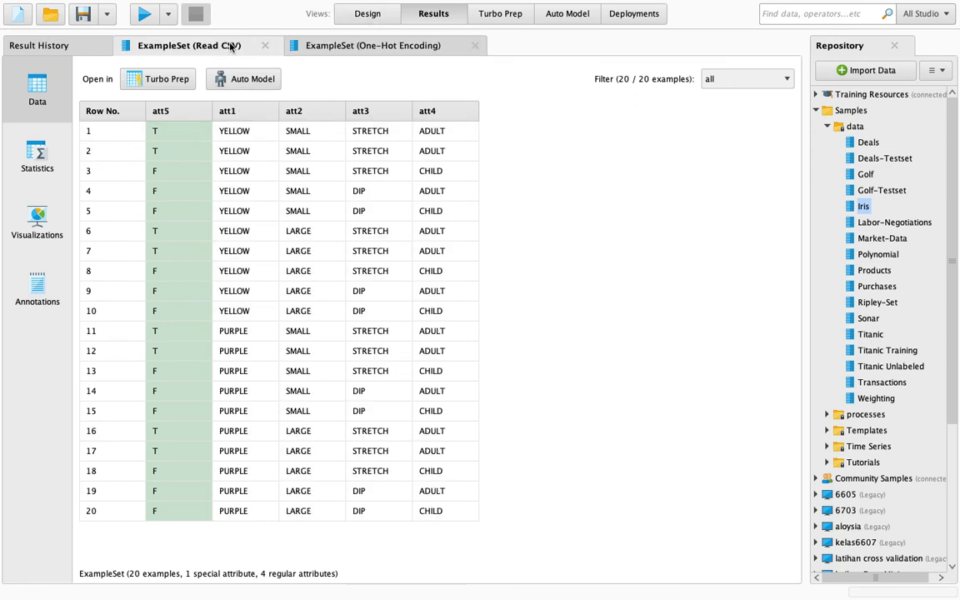
pyautogui.click(387, 44)
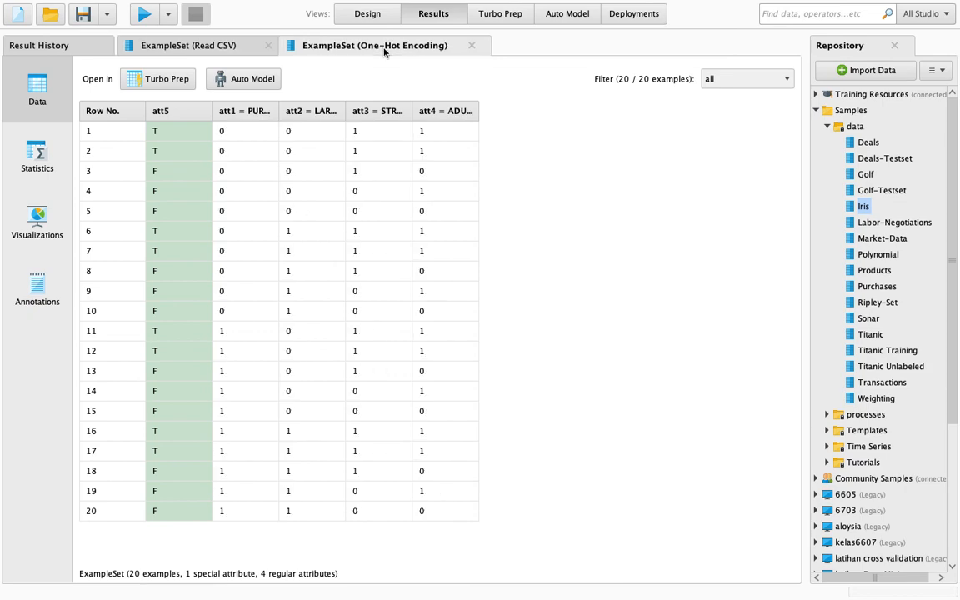
# Return to the process design, add the Nominal to Numerical operator, and delete One-Hot Encoding.
pyautogui.click(359, 17)
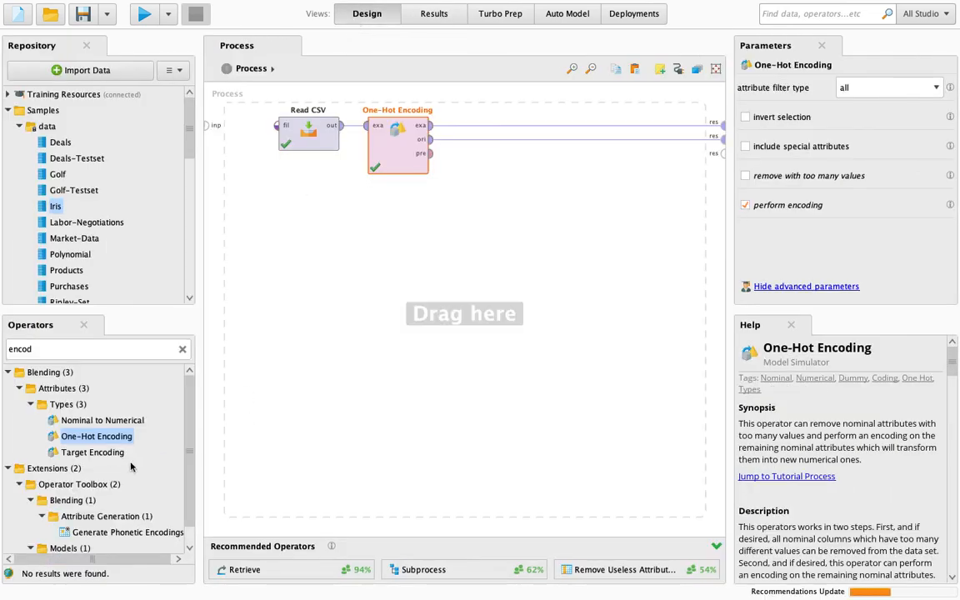
pyautogui.click(118, 421)
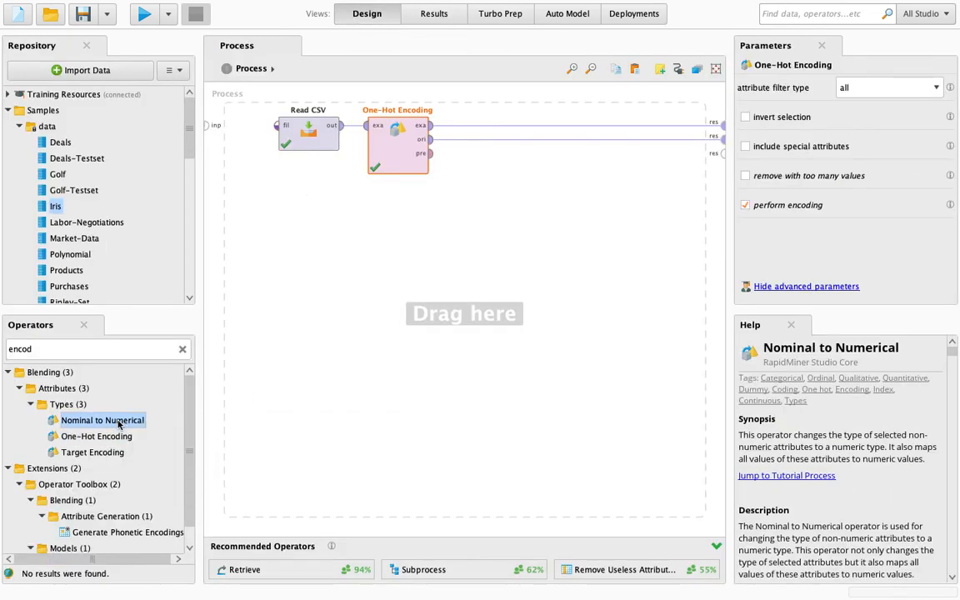
pyautogui.moveTo(118, 421); pyautogui.dragTo(487, 226)
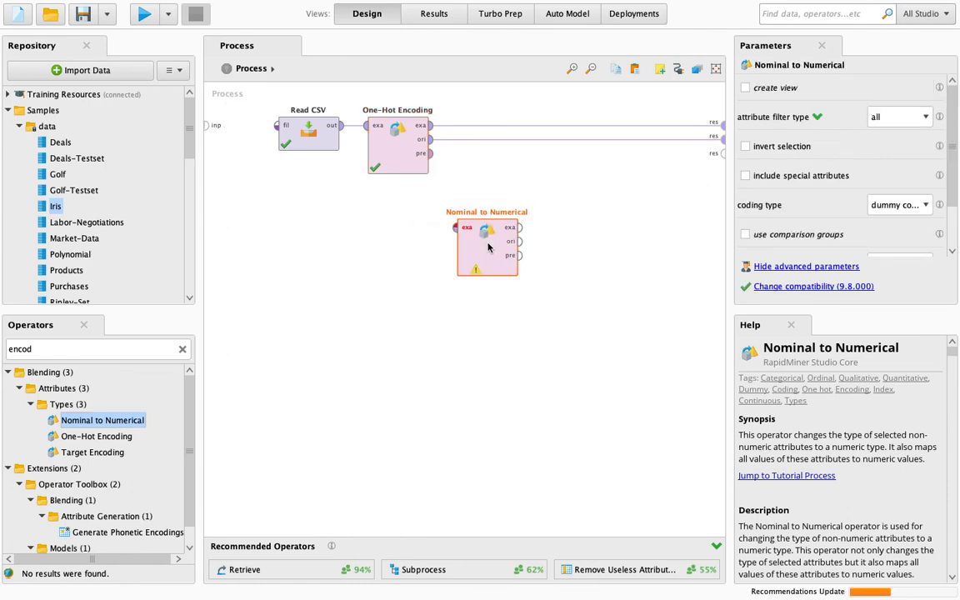
pyautogui.click(404, 170)
pyautogui.press('Delete')
pyautogui.keyDown('alt'); pyautogui.click(525, 126); pyautogui.keyUp('alt')
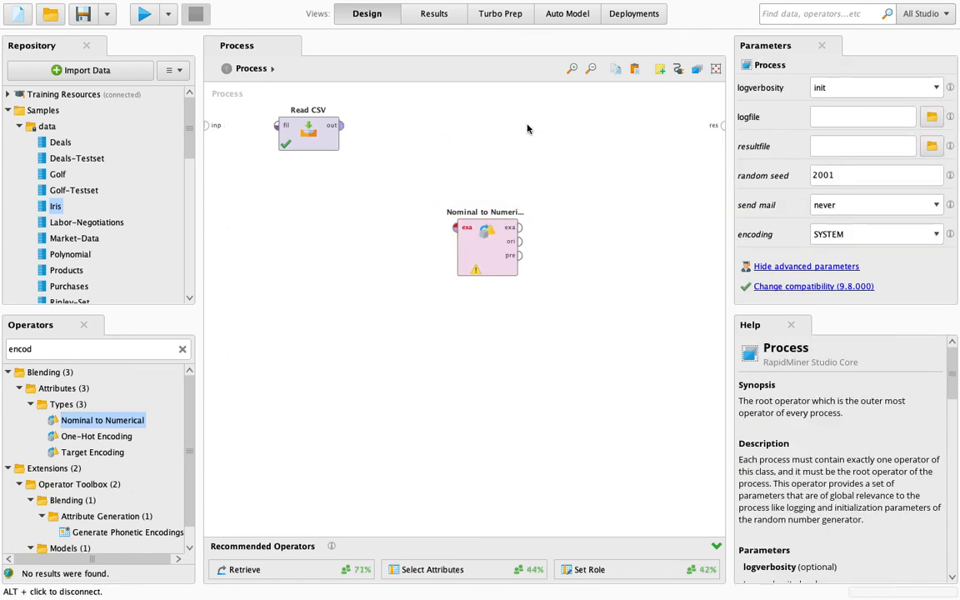
# Connect Read CSV's output to Nominal to Numerical and its example set output to the first result port.
pyautogui.click(340, 125)
pyautogui.click(456, 227)
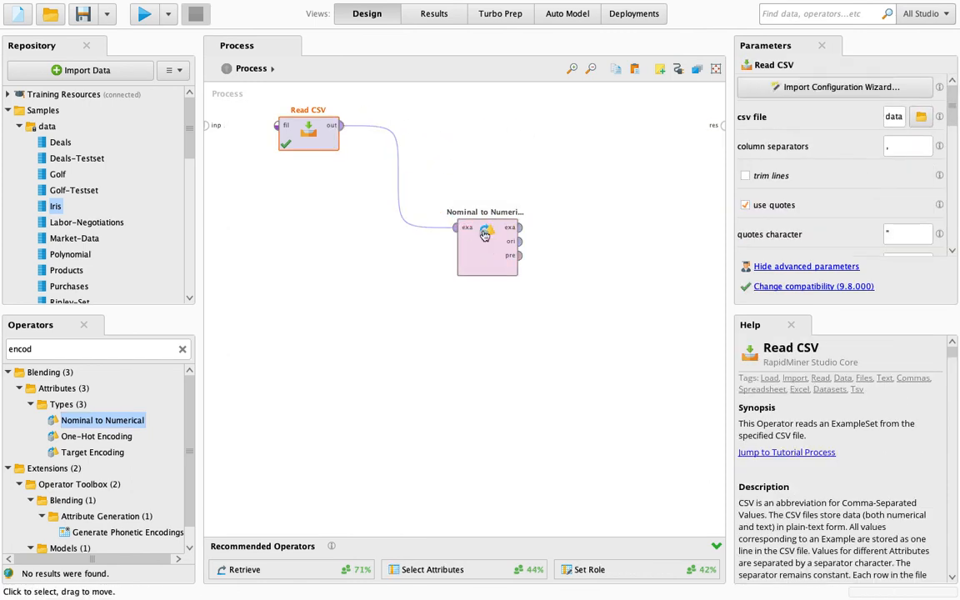
pyautogui.click(520, 226)
pyautogui.click(715, 126)
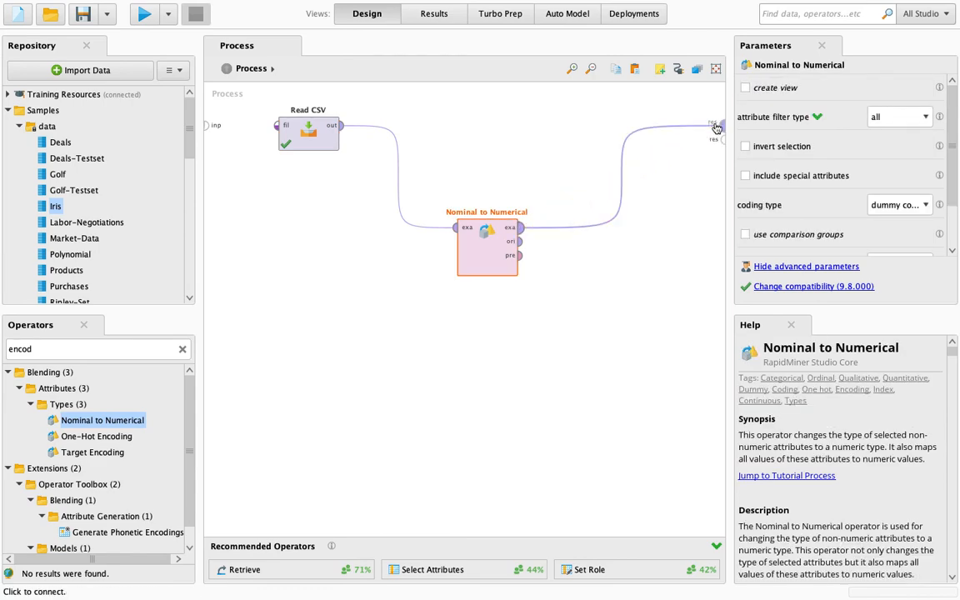
# Run the process and widen the att1 and att2 columns in the Nominal to Numerical results to read their names.
pyautogui.click(143, 13)
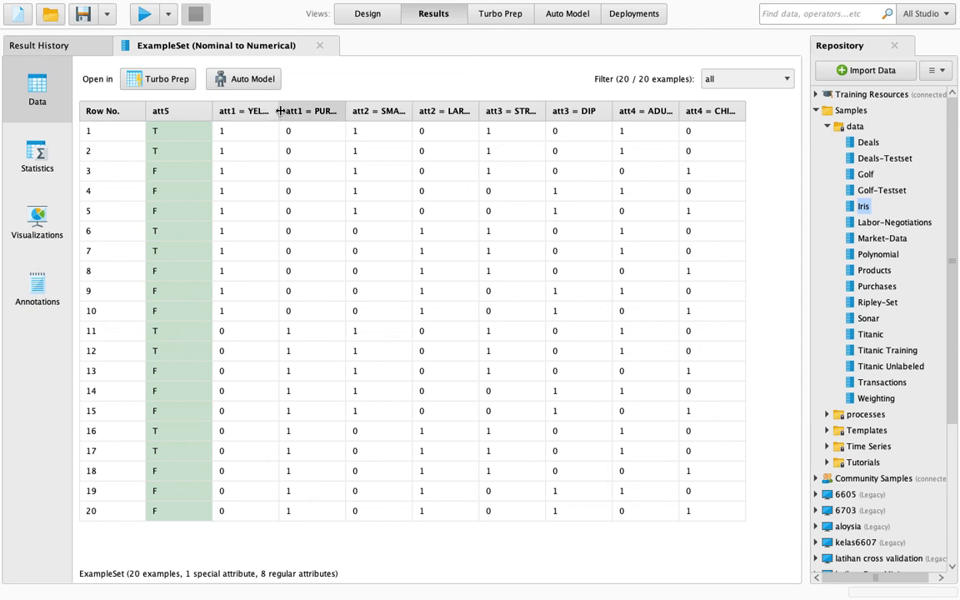
pyautogui.moveTo(280, 111); pyautogui.dragTo(301, 111)
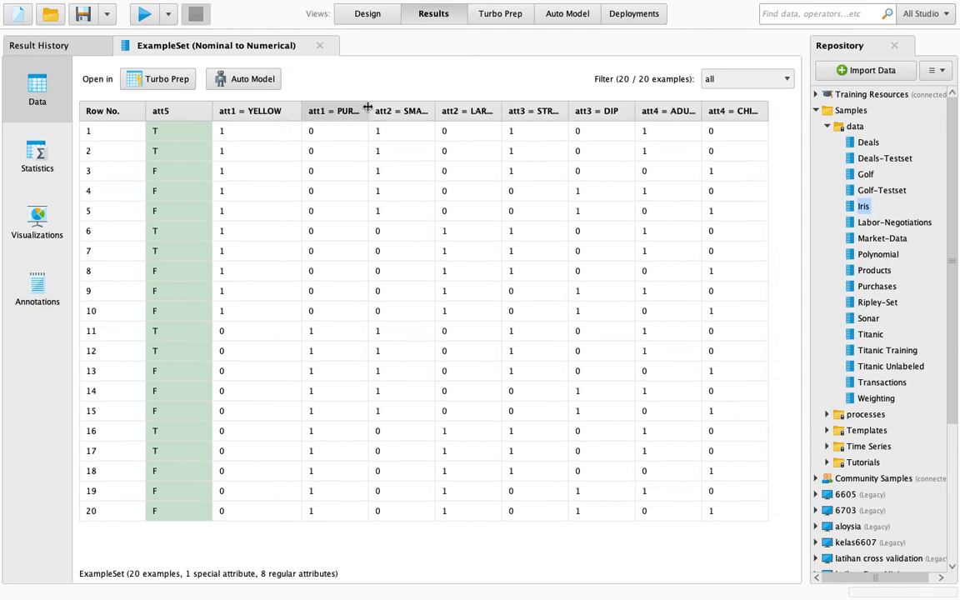
pyautogui.moveTo(368, 110)
pyautogui.mouseDown()
pyautogui.moveTo(413, 109)
pyautogui.moveTo(383, 108)
pyautogui.mouseUp()
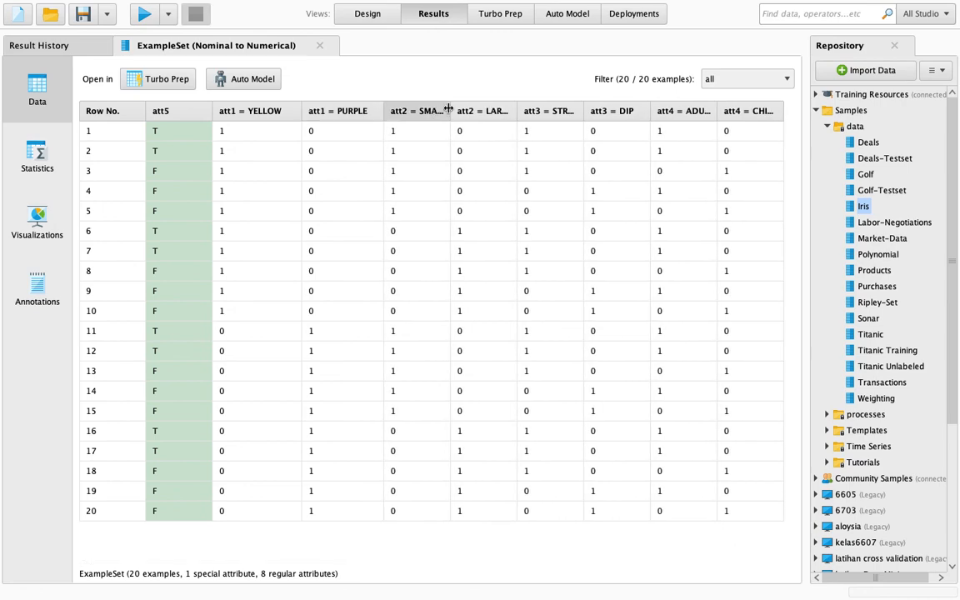
pyautogui.moveTo(449, 109)
pyautogui.mouseDown()
pyautogui.moveTo(507, 109)
pyautogui.moveTo(456, 110)
pyautogui.mouseUp()
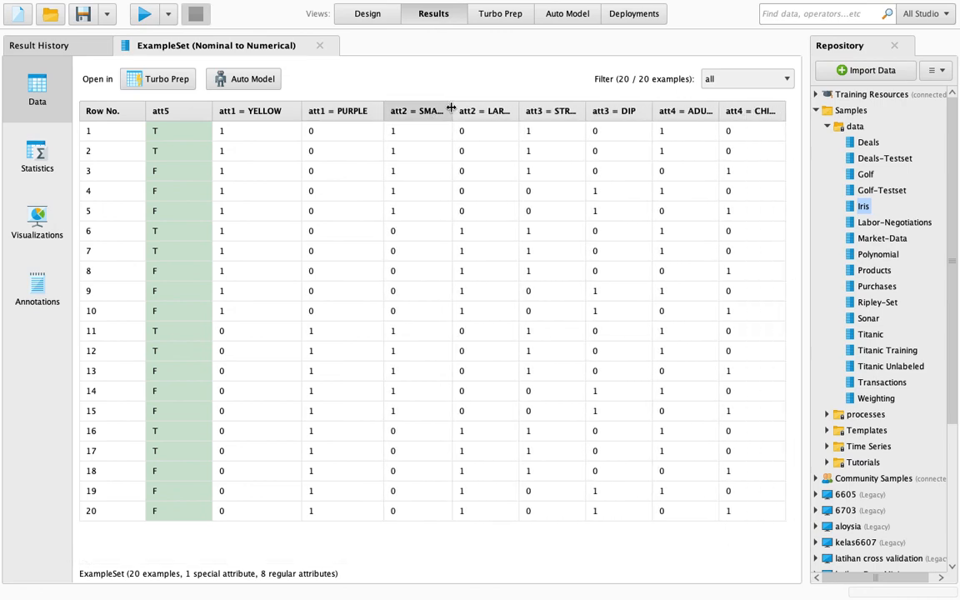
# Return to the process design, move Nominal to Numerical beside Read CSV, and disconnect it from the result port.
pyautogui.click(368, 14)
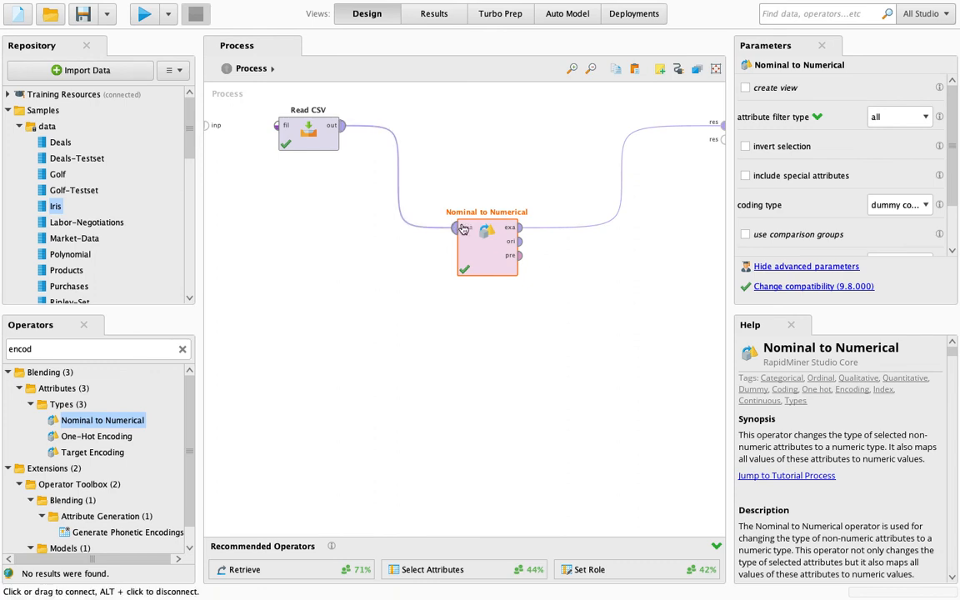
pyautogui.moveTo(479, 248); pyautogui.dragTo(370, 138)
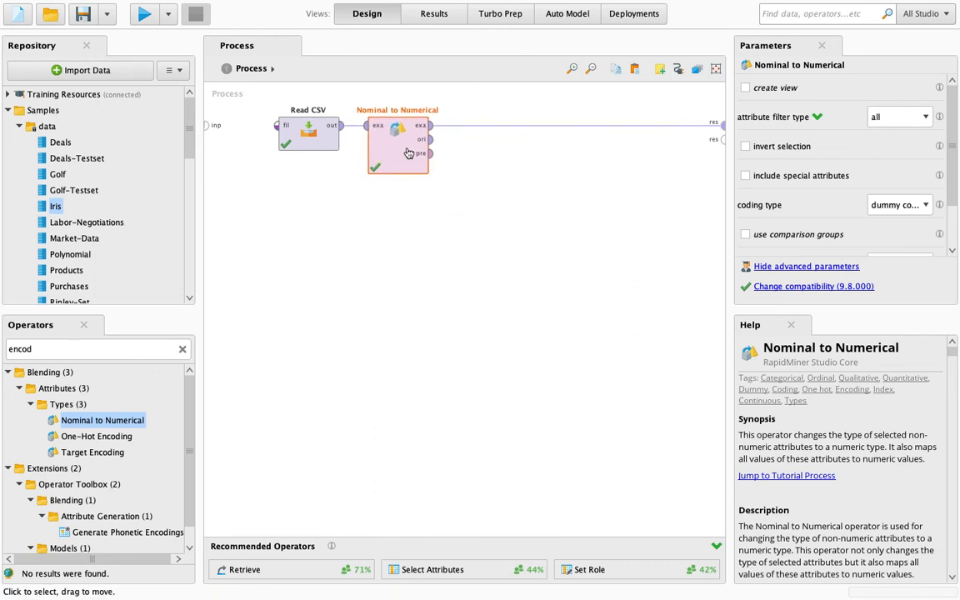
pyautogui.click(575, 125)
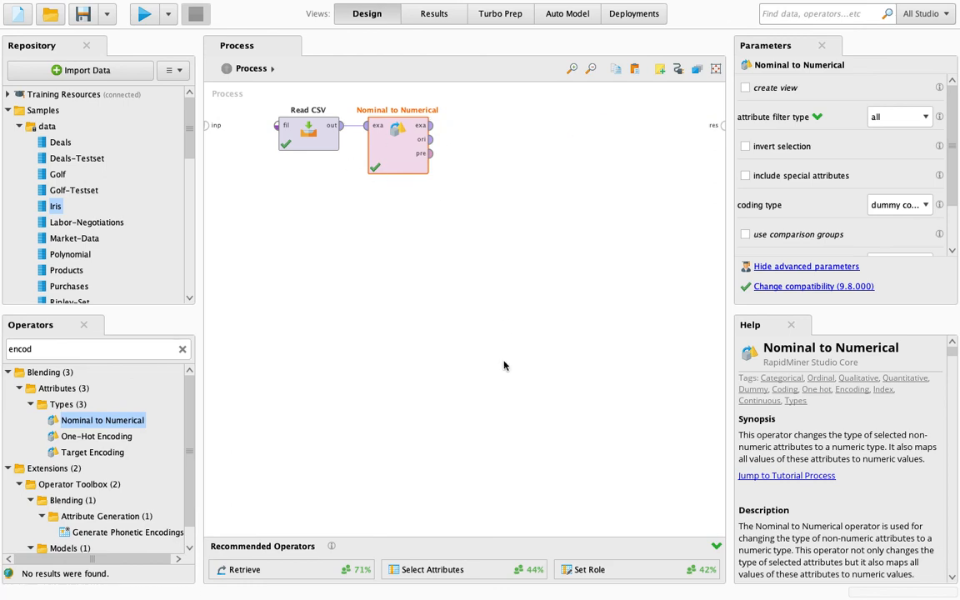
# Paste the copied modelling operators into the process and delete the pasted Select Attributes operator.
pyautogui.rightClick(506, 397)
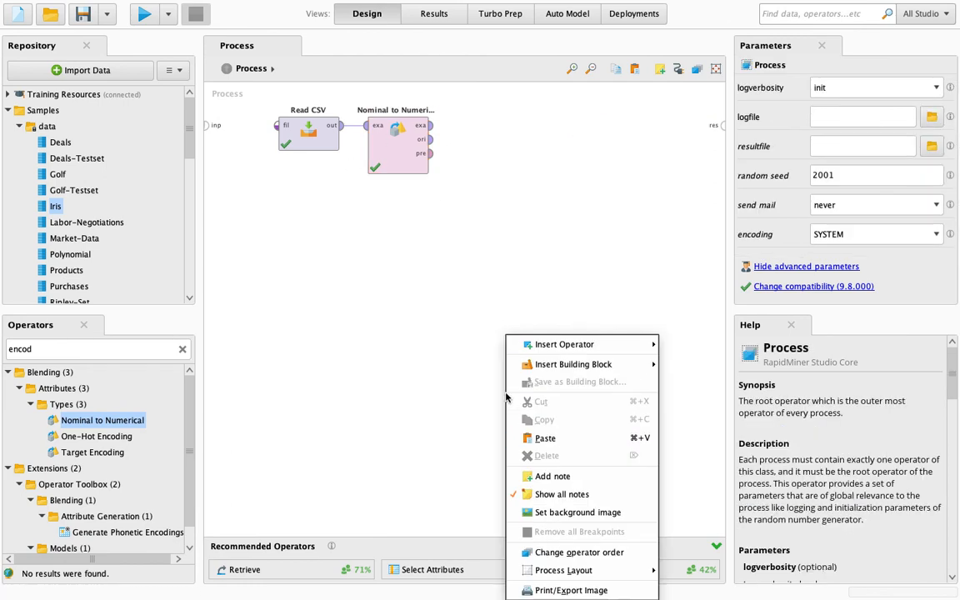
pyautogui.click(543, 441)
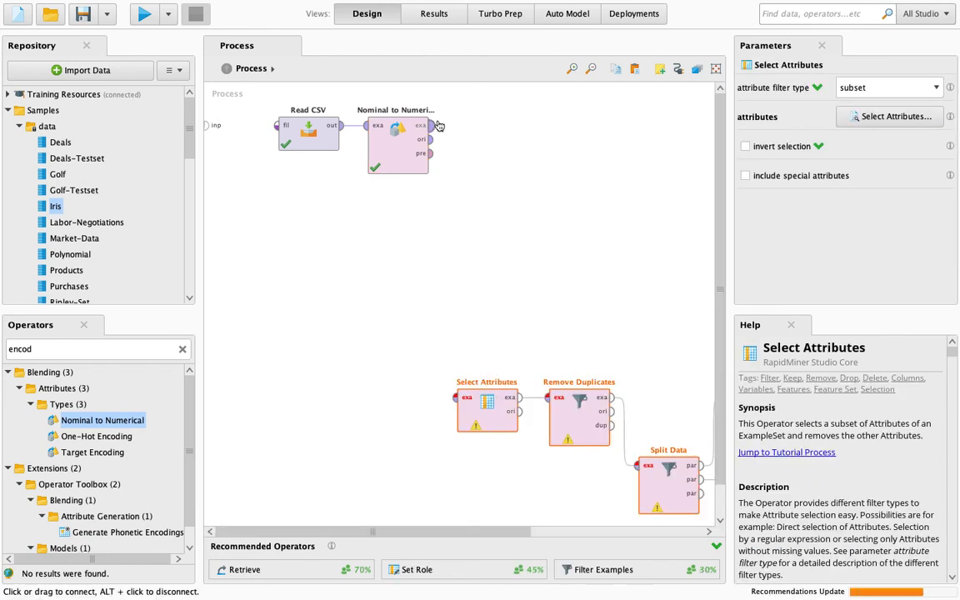
pyautogui.click(495, 414)
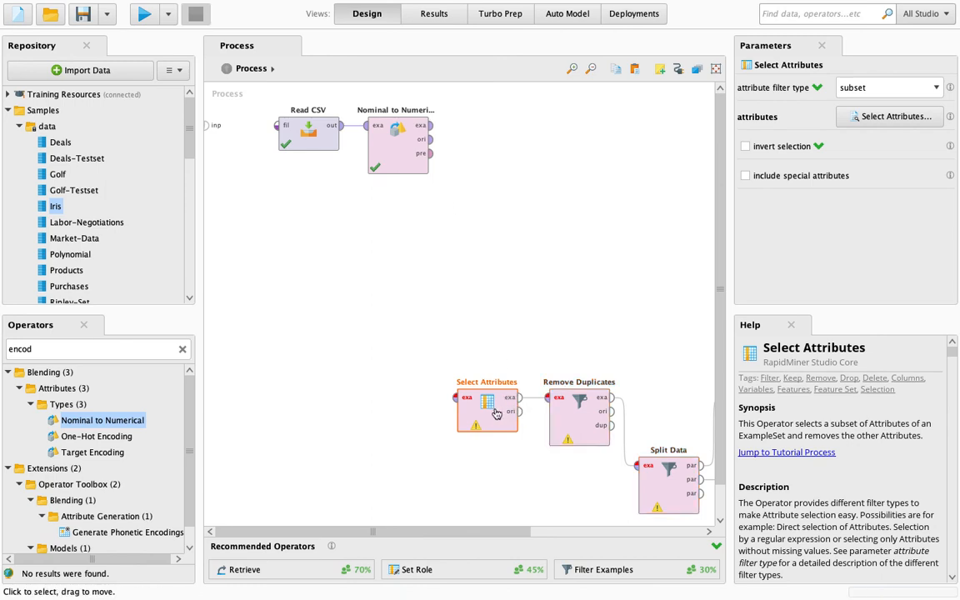
pyautogui.press('Delete')
# Connect Nominal to Numerical's example set output to Remove Duplicates and automatically arrange the operators.
pyautogui.click(430, 125)
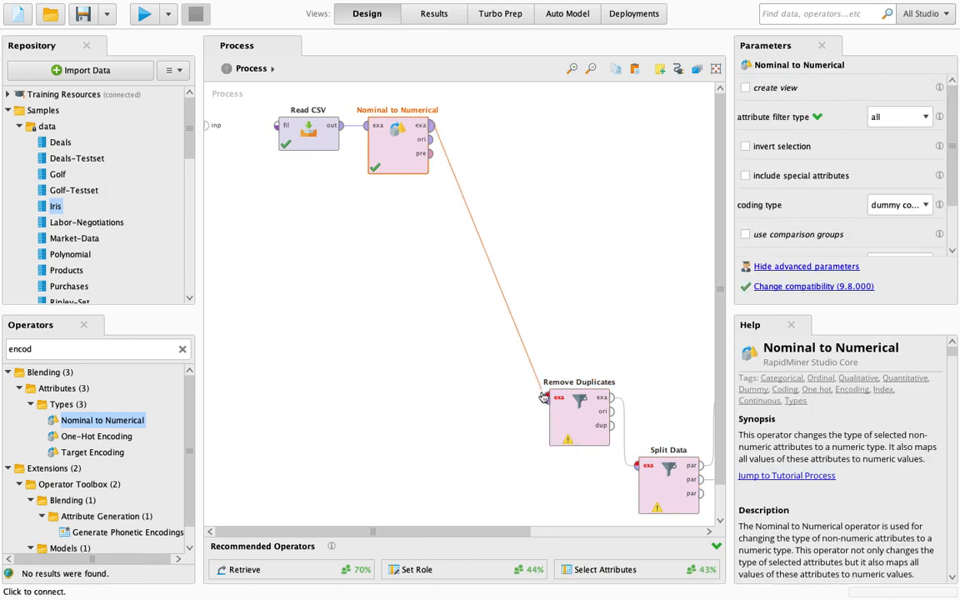
pyautogui.click(546, 397)
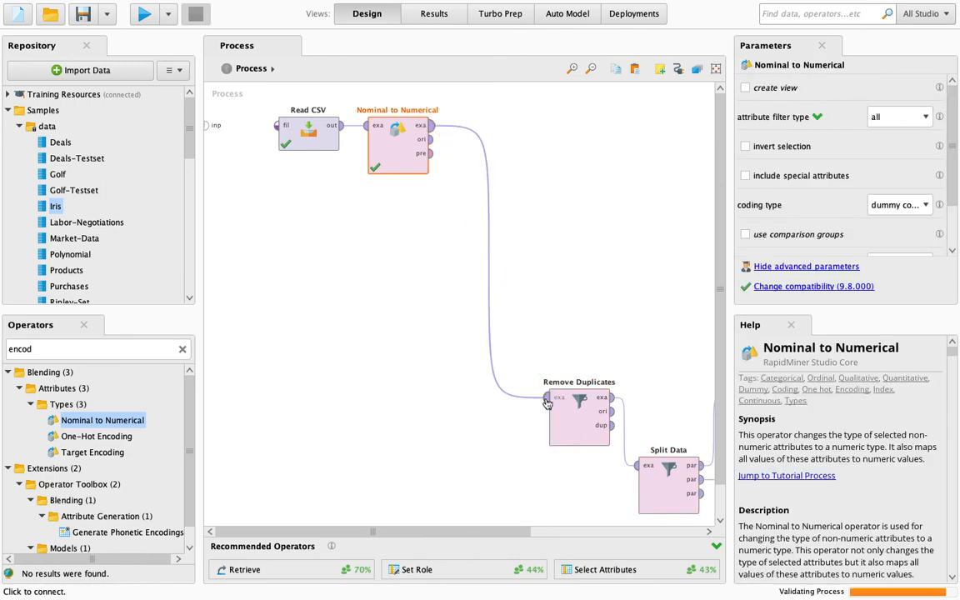
pyautogui.rightClick(311, 359)
pyautogui.moveTo(398, 567)
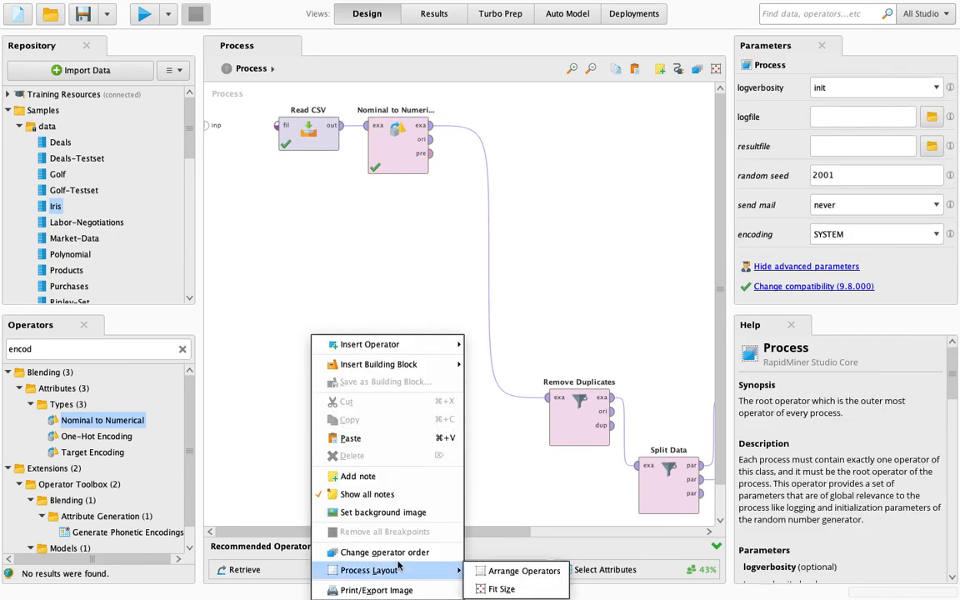
pyautogui.click(493, 570)
# Connect the Performance testing output and Apply Model's model output to the first two result ports, and save the process.
pyautogui.hscroll(5, 463, 446)
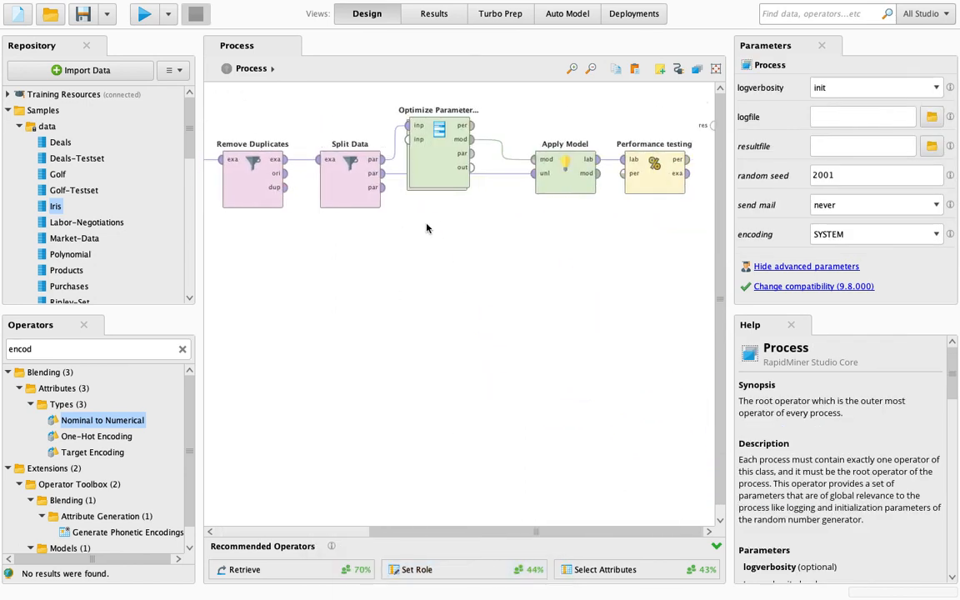
pyautogui.click(688, 159)
pyautogui.click(712, 125)
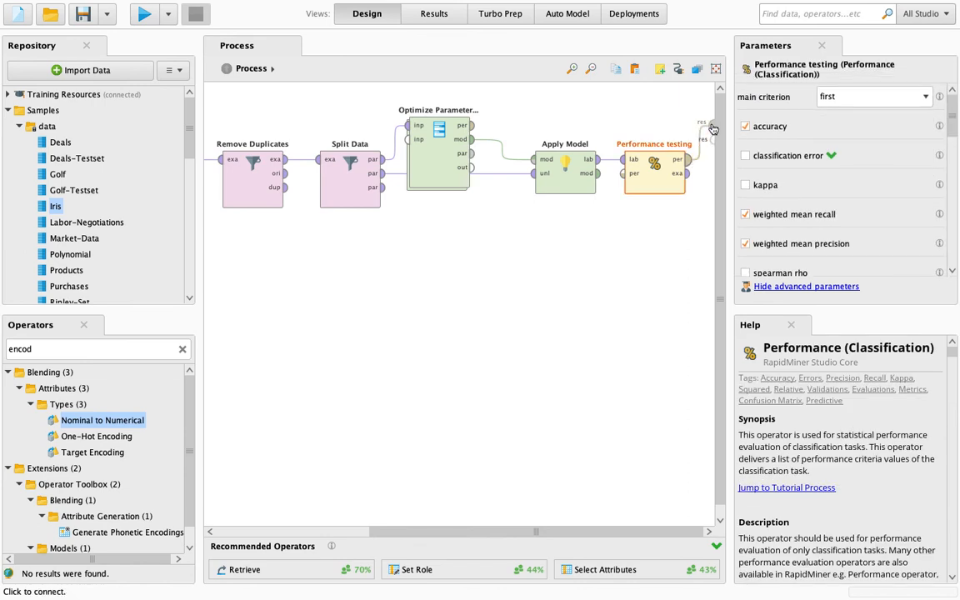
pyautogui.click(597, 174)
pyautogui.click(713, 154)
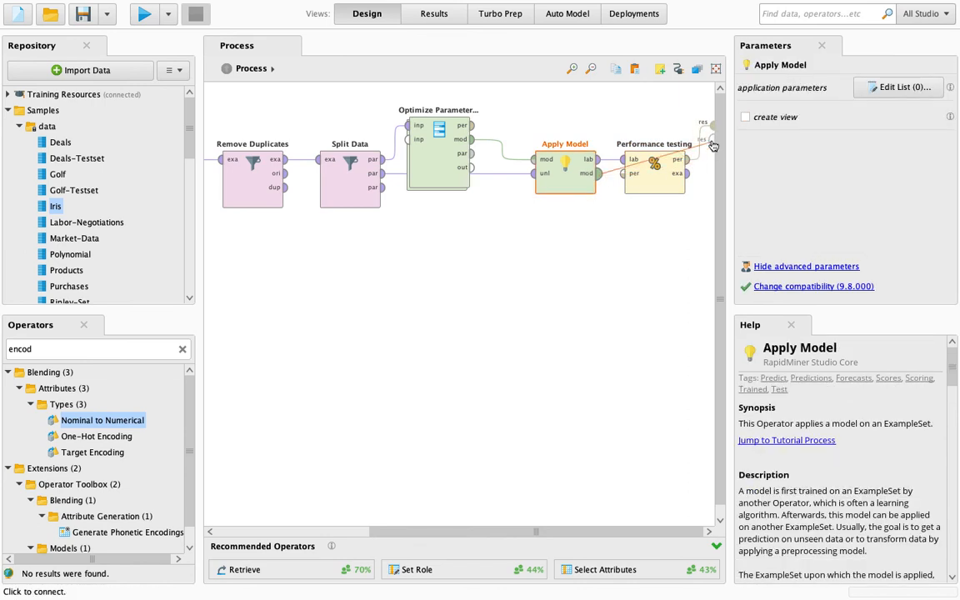
pyautogui.click(81, 22)
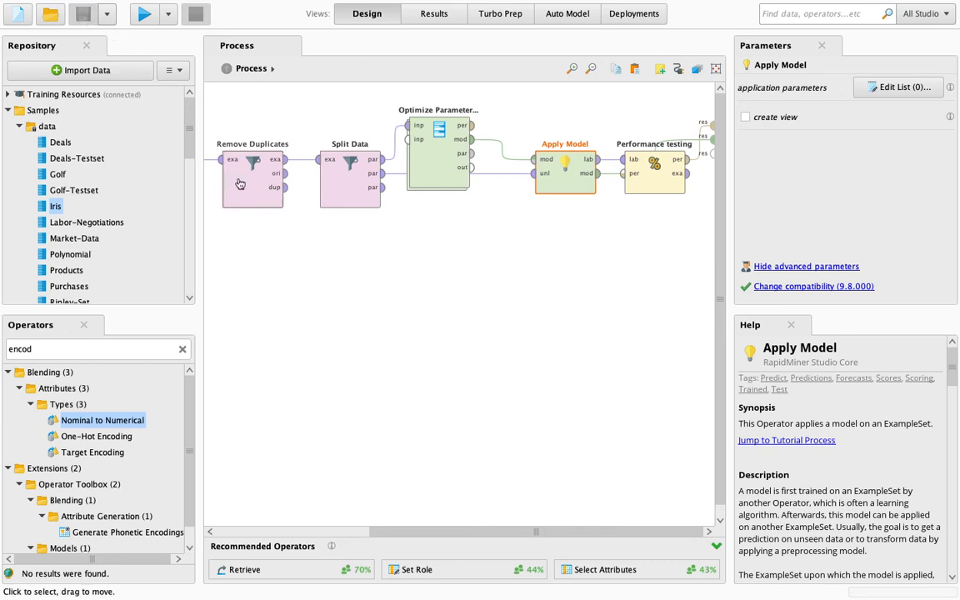
# Run the process and view the improved neural network and its testing performance.
pyautogui.click(141, 18)
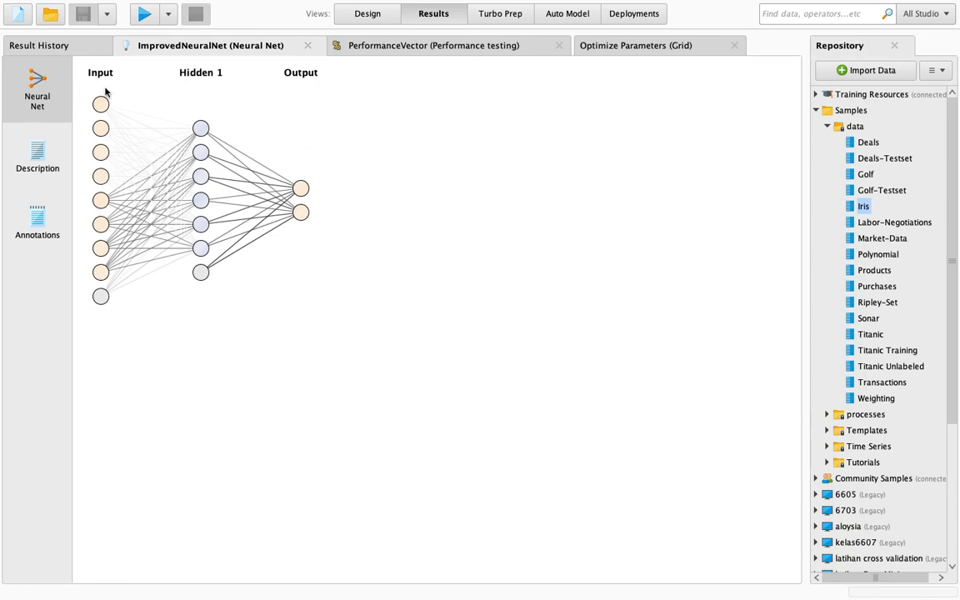
pyautogui.click(445, 44)
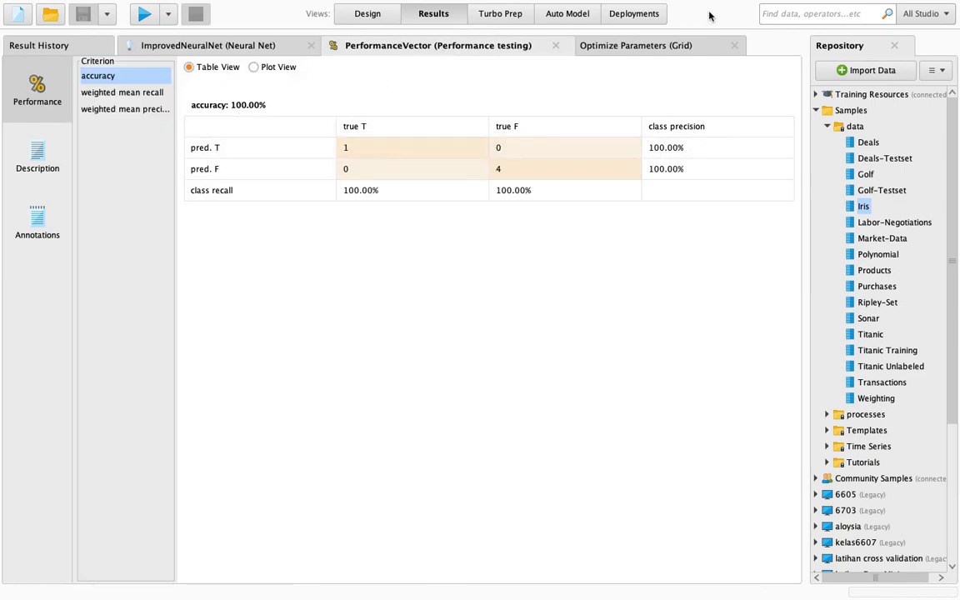
# Sort the Optimize Parameters (Grid) results by accuracy in descending order and widen the Neural Net parameter columns.
pyautogui.click(682, 45)
pyautogui.click(349, 94)
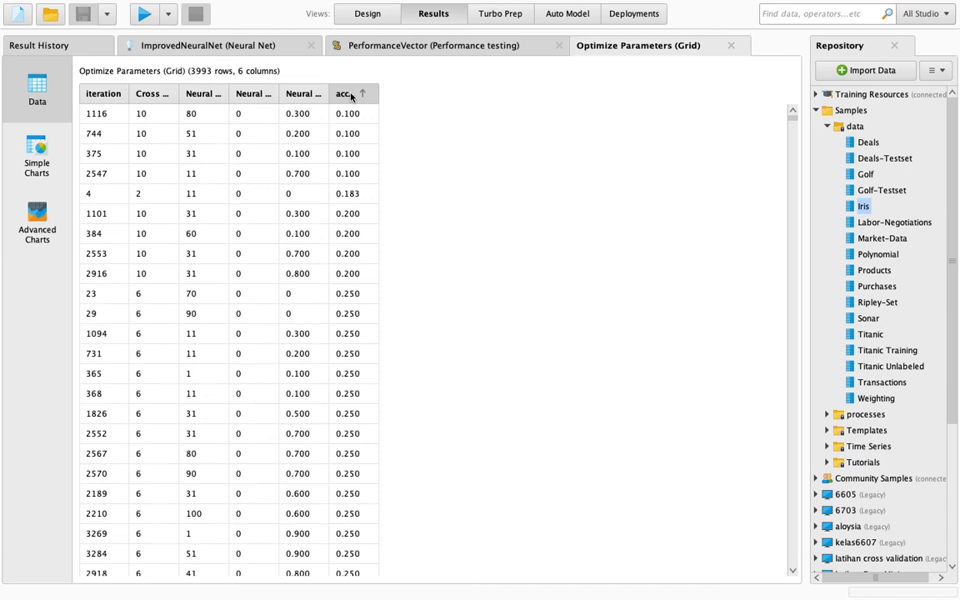
pyautogui.click(351, 94)
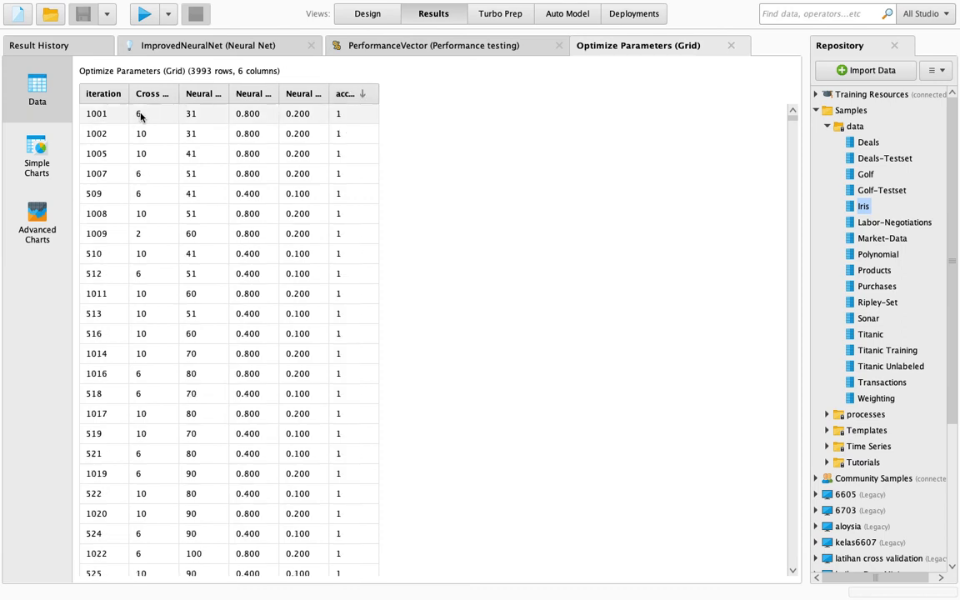
pyautogui.moveTo(228, 93); pyautogui.dragTo(561, 96)
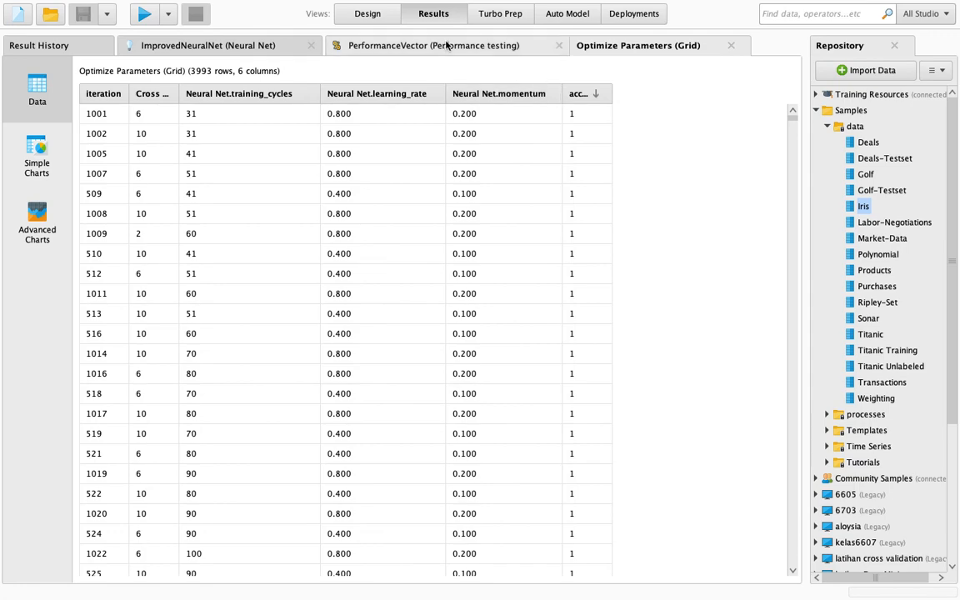
# Connect Optimize Parameters' performance output to the third result port and rerun the process to compare training and testing performance.
pyautogui.click(367, 15)
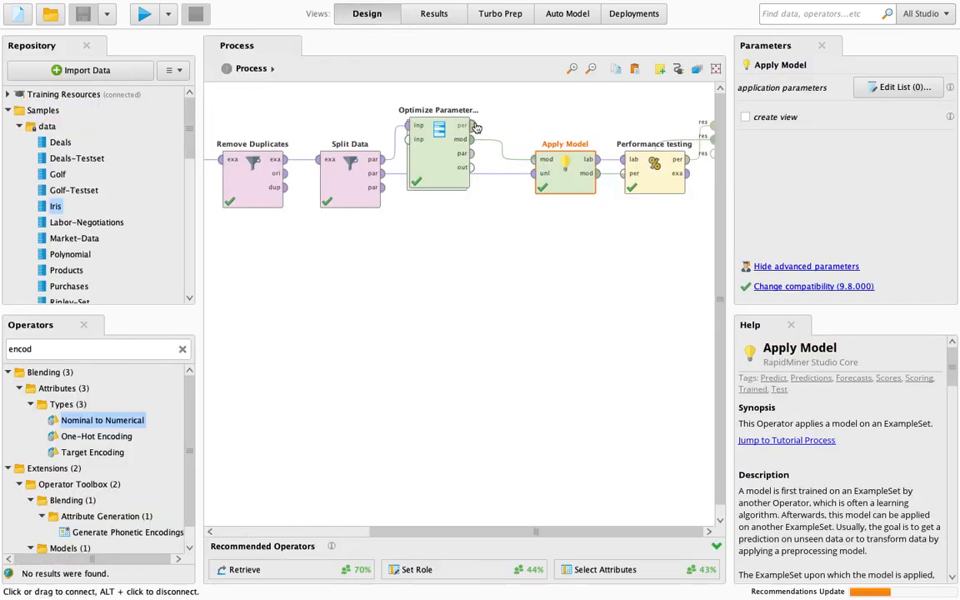
pyautogui.moveTo(472, 126); pyautogui.dragTo(713, 153)
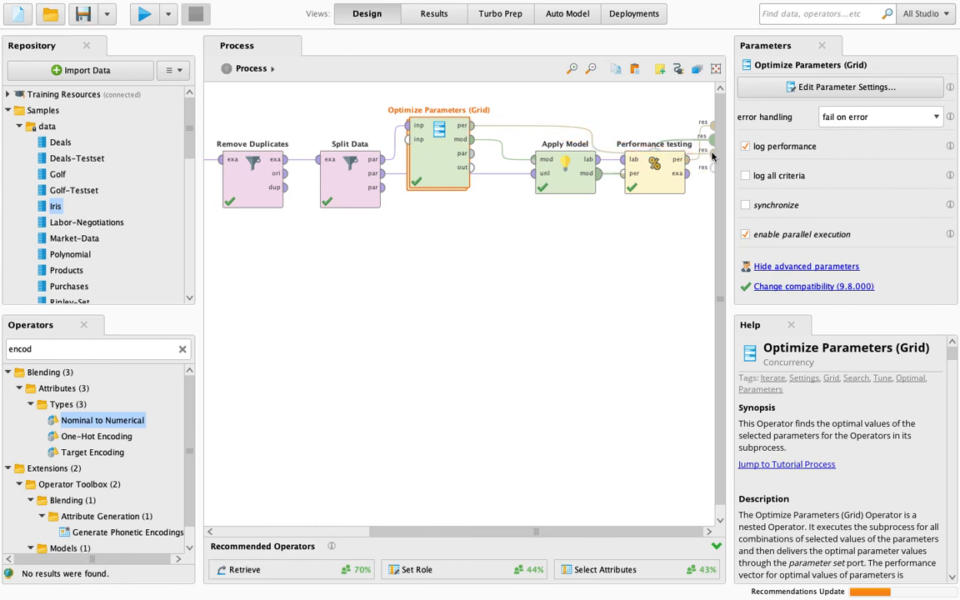
pyautogui.click(144, 13)
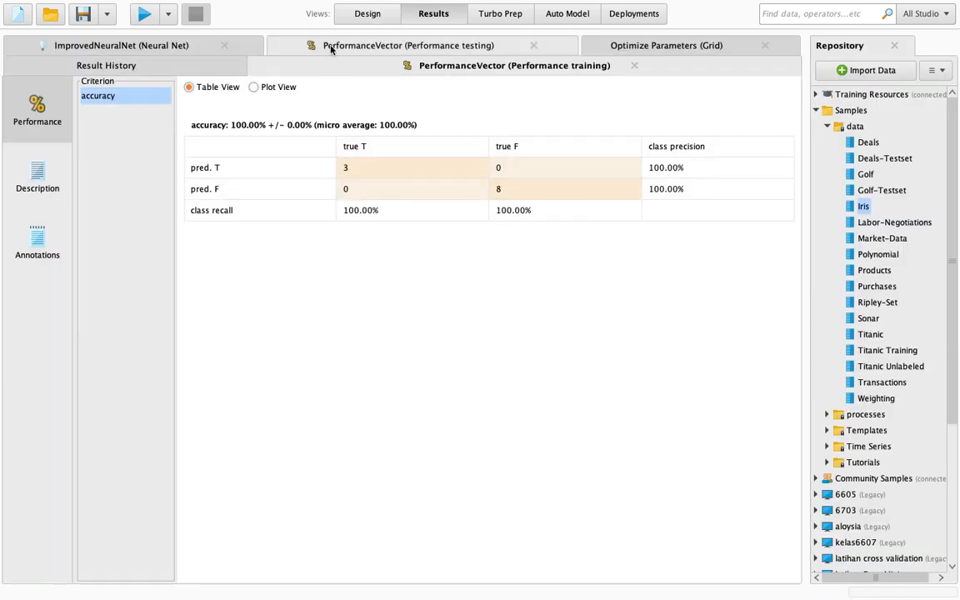
pyautogui.click(357, 43)
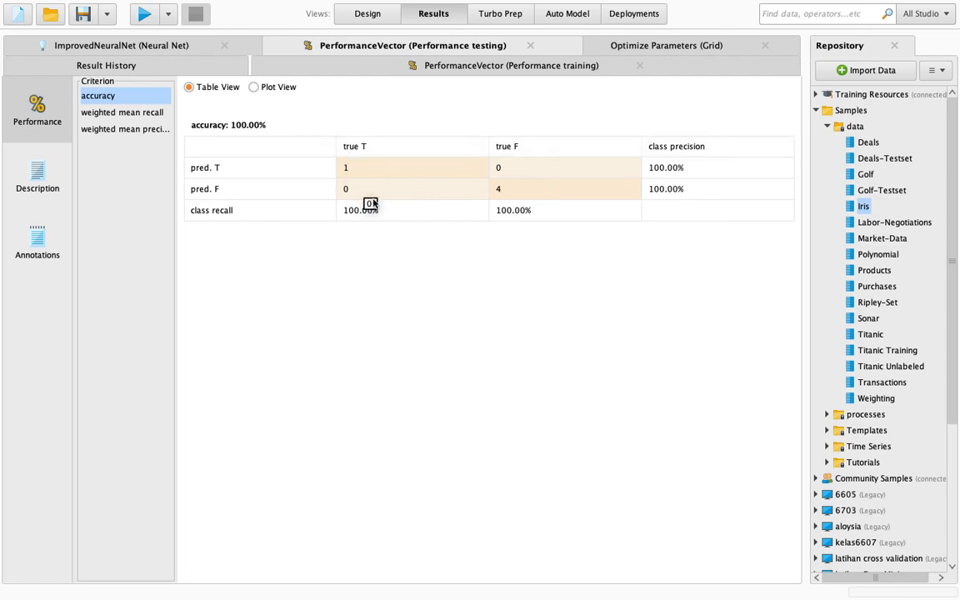
pyautogui.click(365, 14)
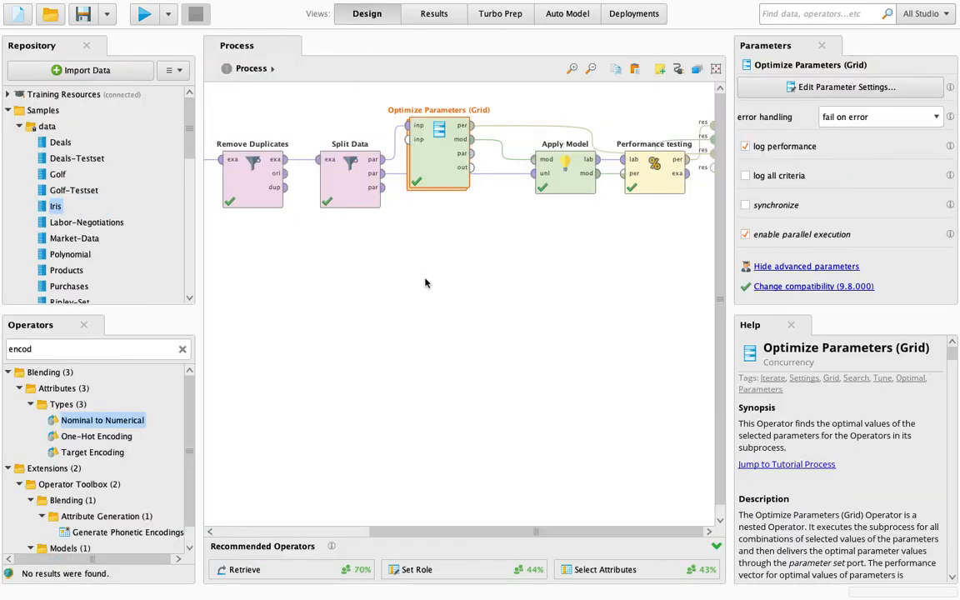